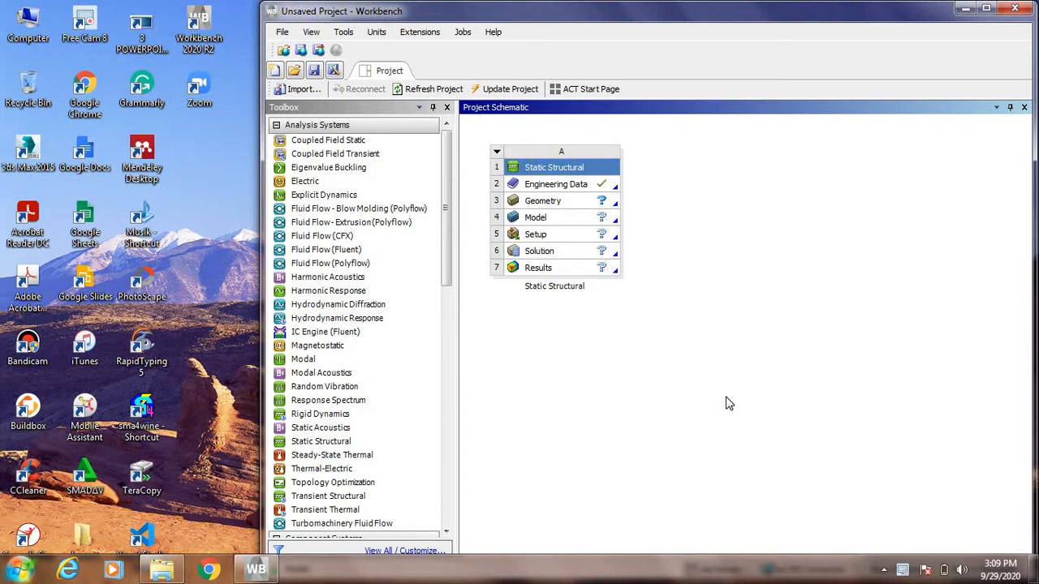
# Step: Open the Static Structural system's geometry in DesignModeler, maximize the window and set the length unit to centimeters
pyautogui.doubleClick(590, 205)
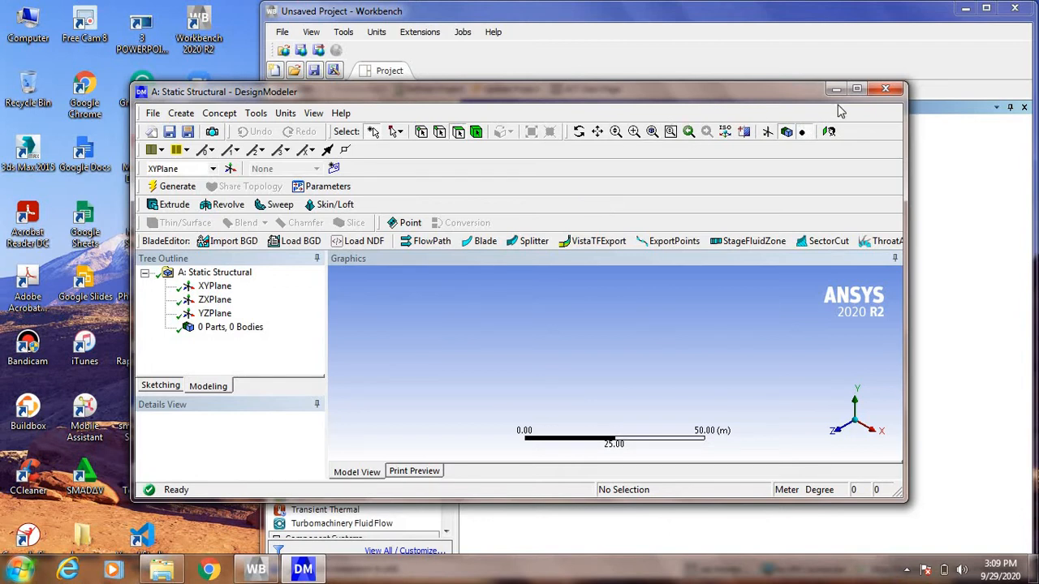
pyautogui.click(857, 89)
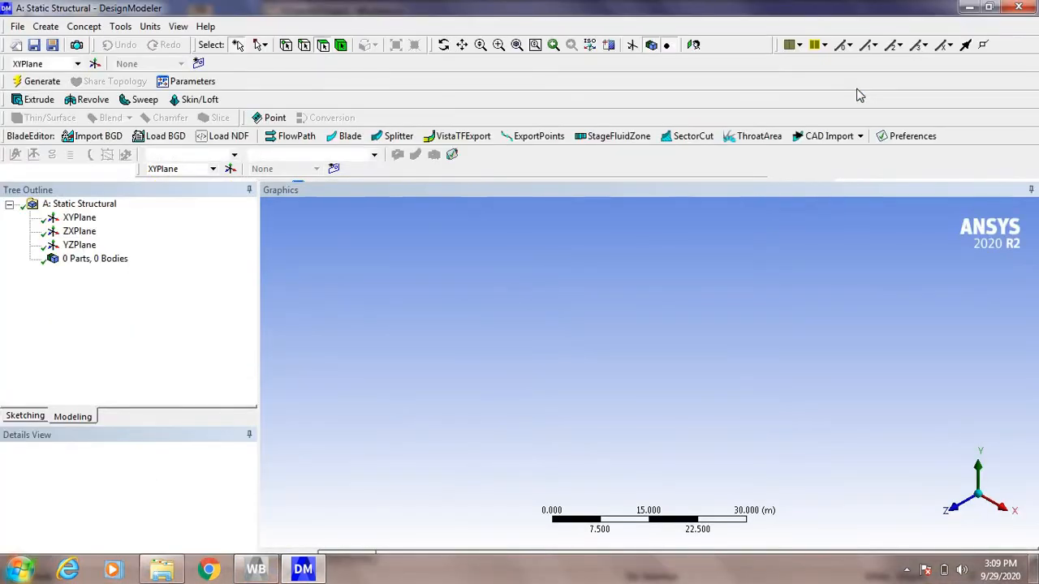
pyautogui.click(151, 29)
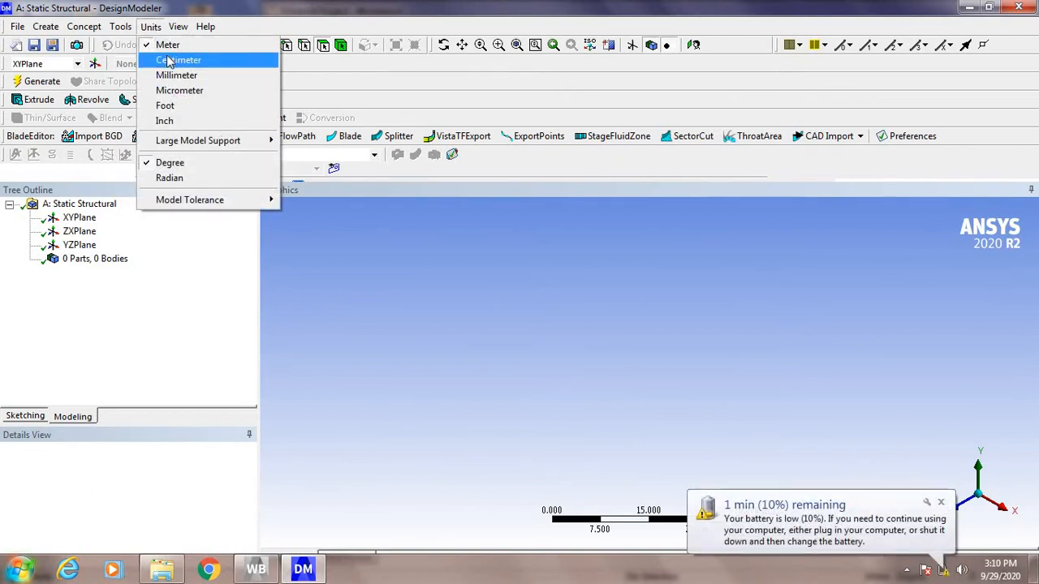
pyautogui.click(174, 60)
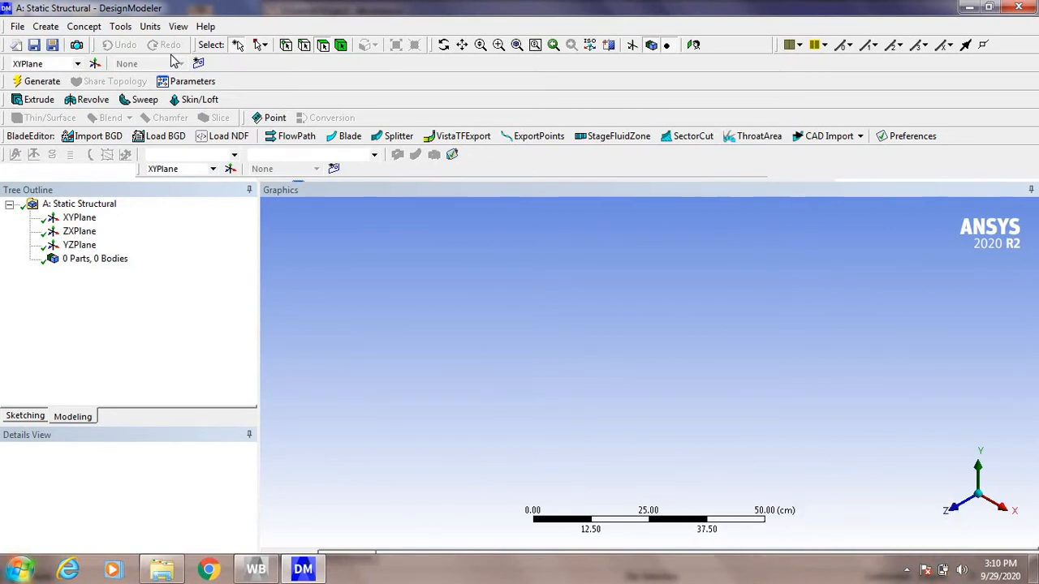
# Step: Sketch a horizontal line about 98 cm long on the XY plane, lying on the X axis and spanning the origin
pyautogui.click(40, 416)
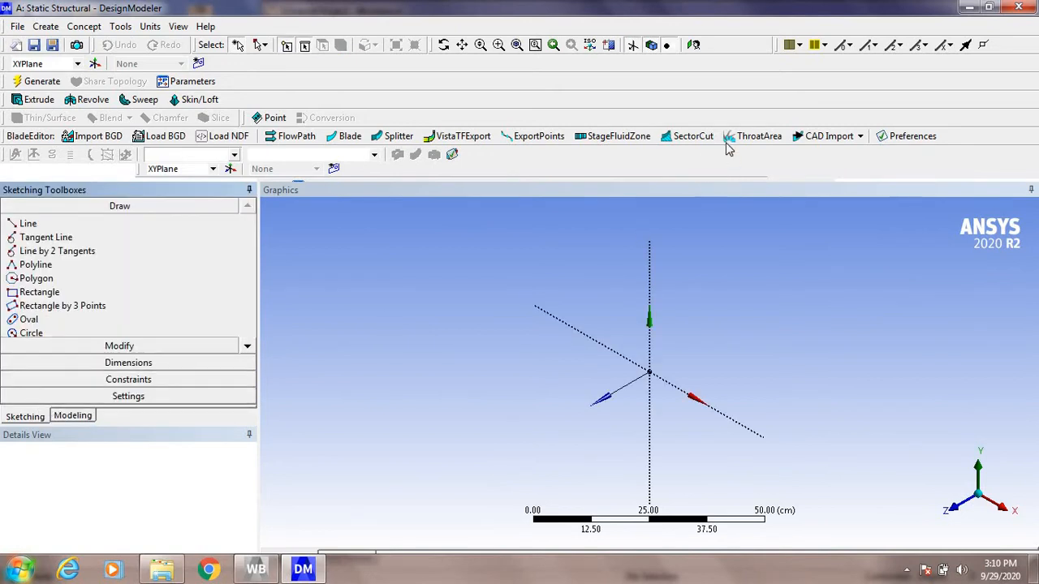
pyautogui.click(87, 228)
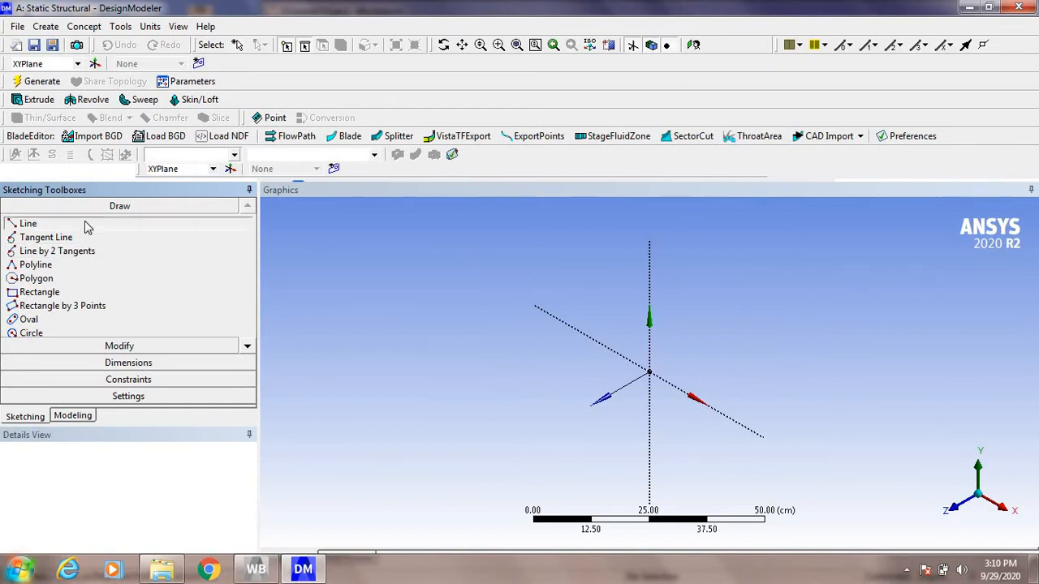
pyautogui.click(694, 46)
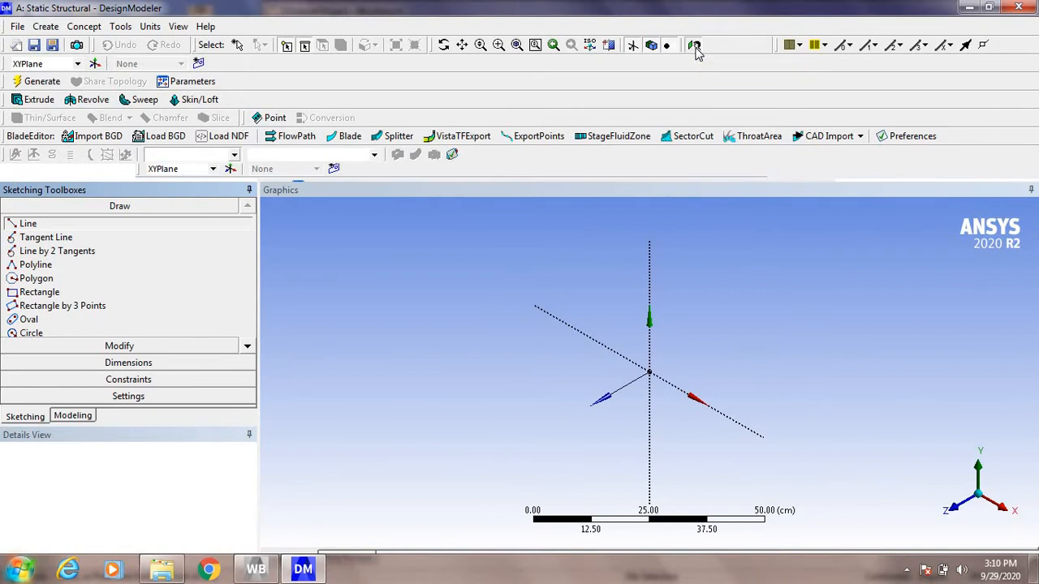
pyautogui.click(551, 371)
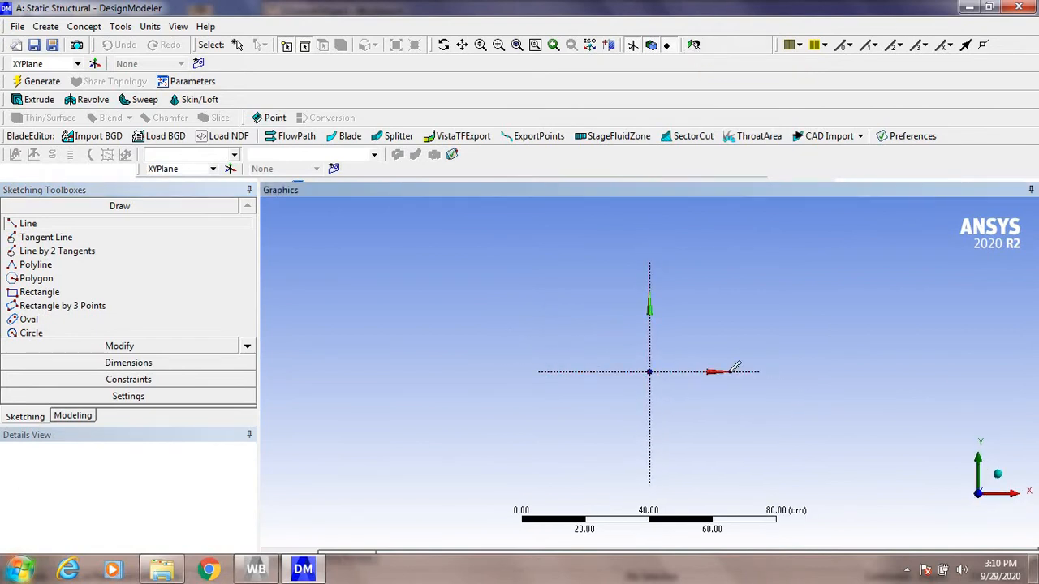
pyautogui.click(862, 372)
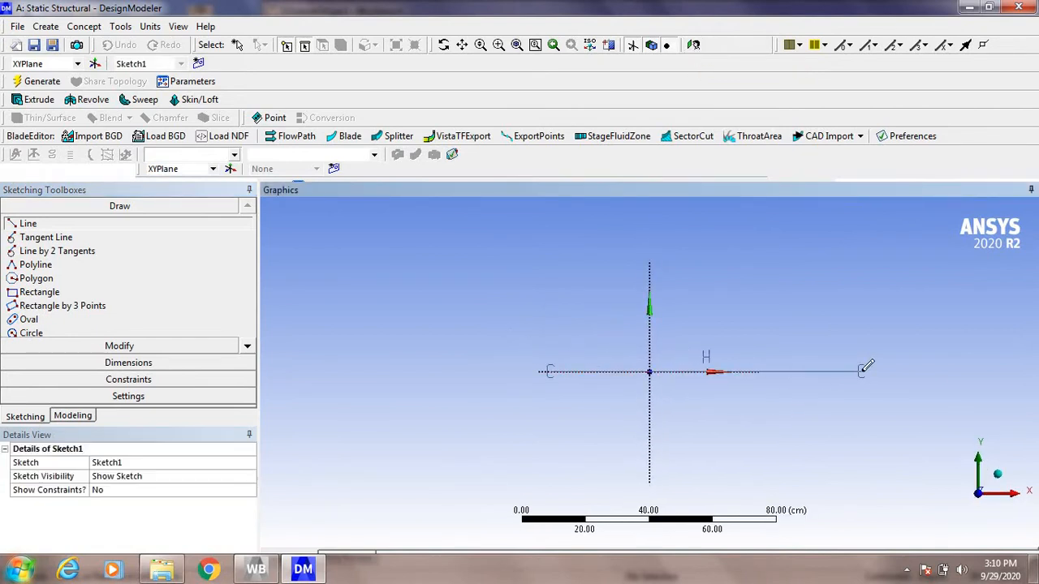
# Step: Dimension the sketched line's length, set it to 100 cm and return to the isometric view
pyautogui.click(176, 365)
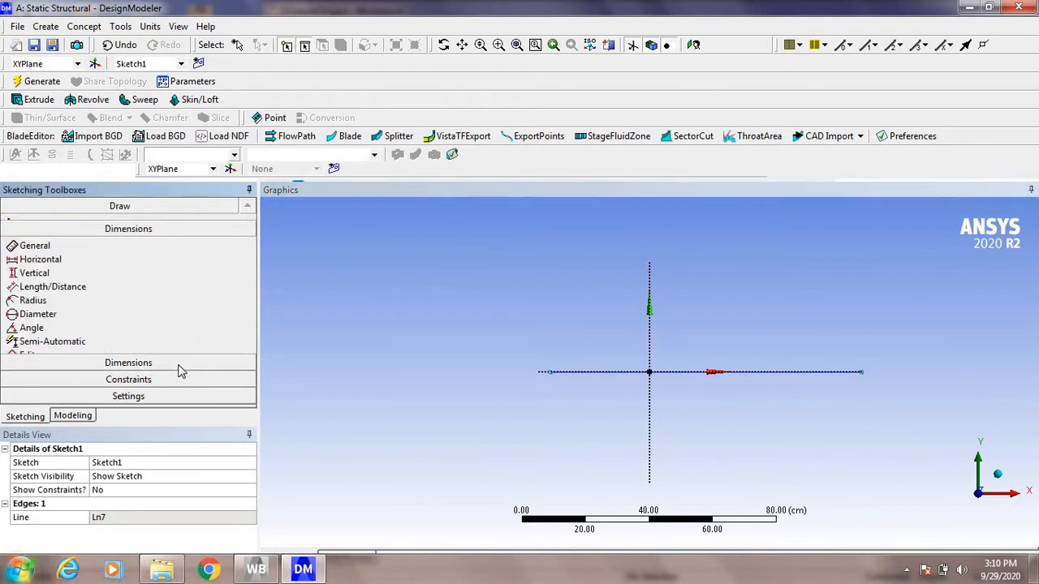
pyautogui.click(672, 373)
pyautogui.click(666, 339)
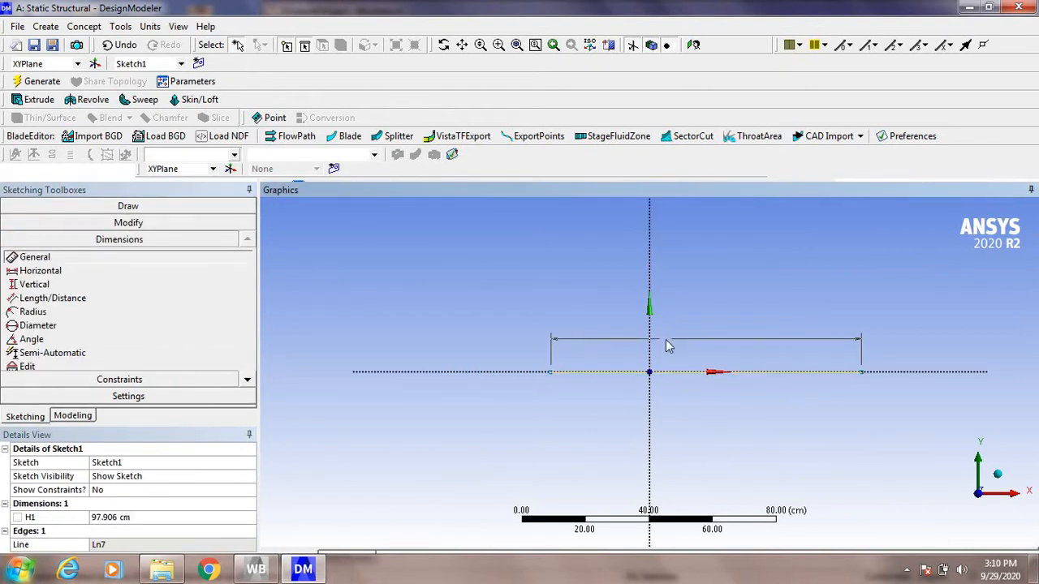
pyautogui.click(168, 521)
pyautogui.write('1')
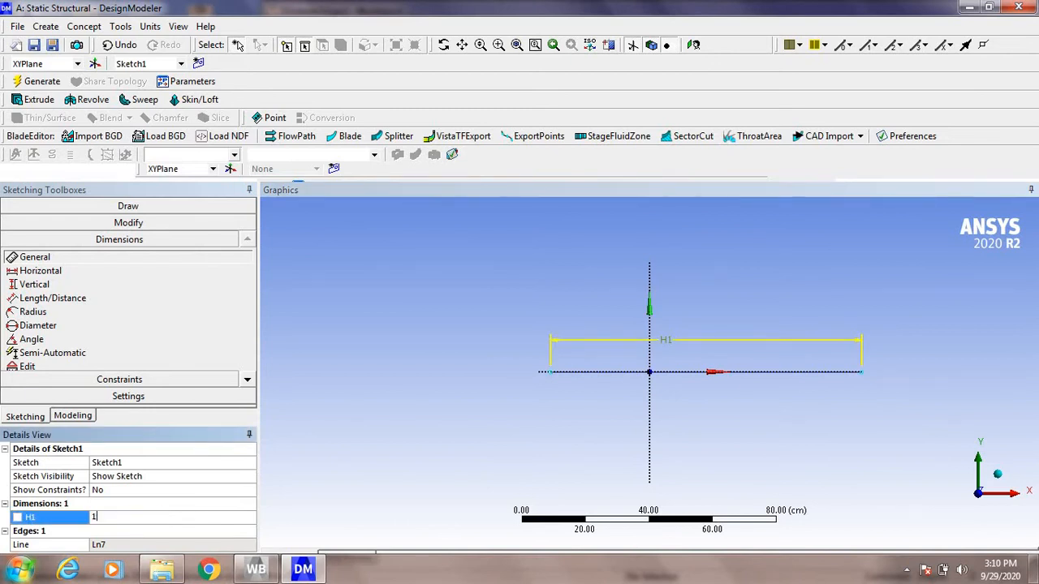
pyautogui.write('00')
pyautogui.press('Return')
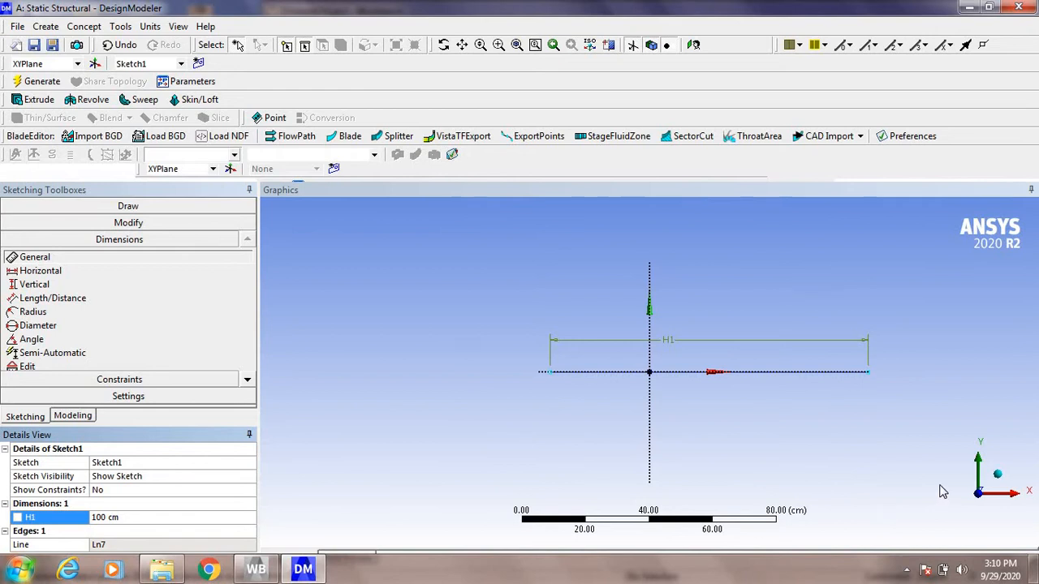
pyautogui.click(998, 477)
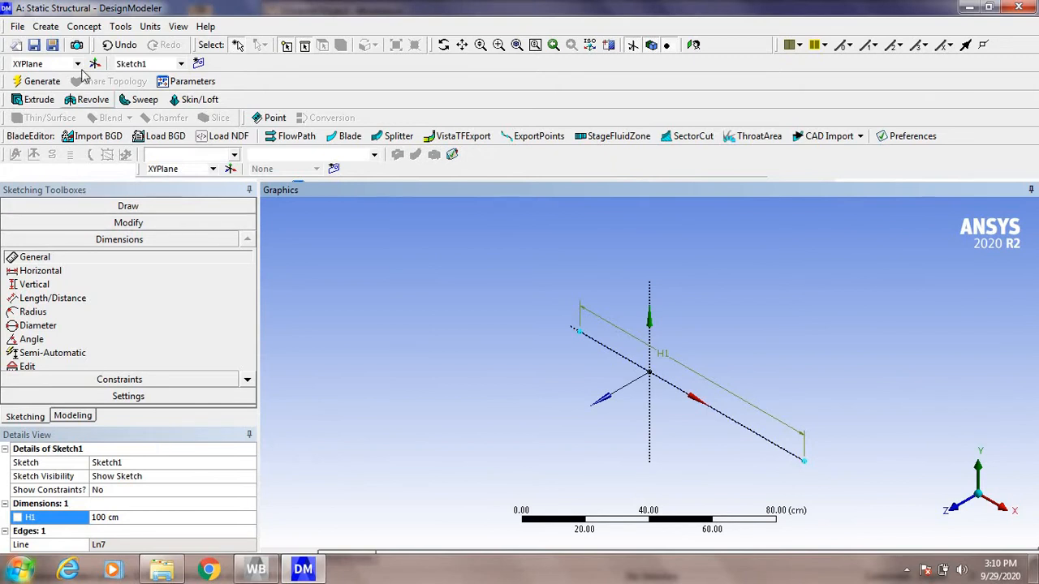
# Step: Generate a line body with Lines From Sketches, using the 100 cm line sketch as the base object
pyautogui.click(86, 28)
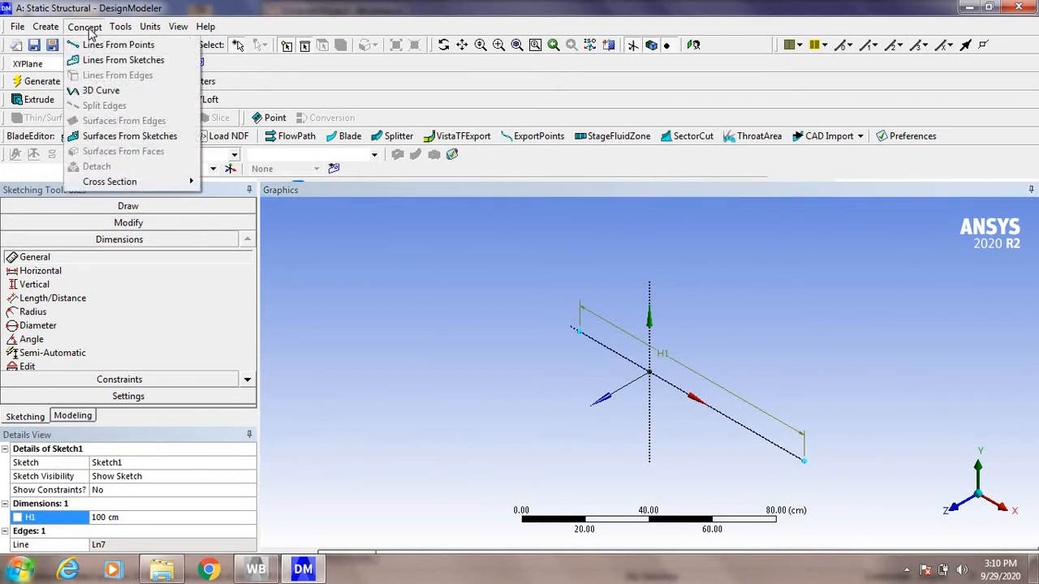
pyautogui.click(122, 64)
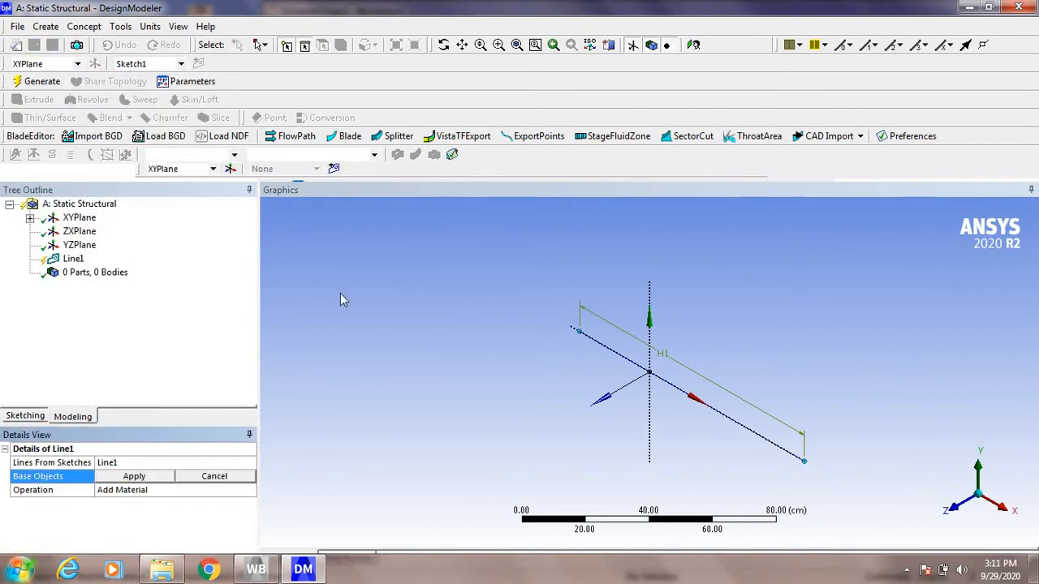
pyautogui.click(664, 385)
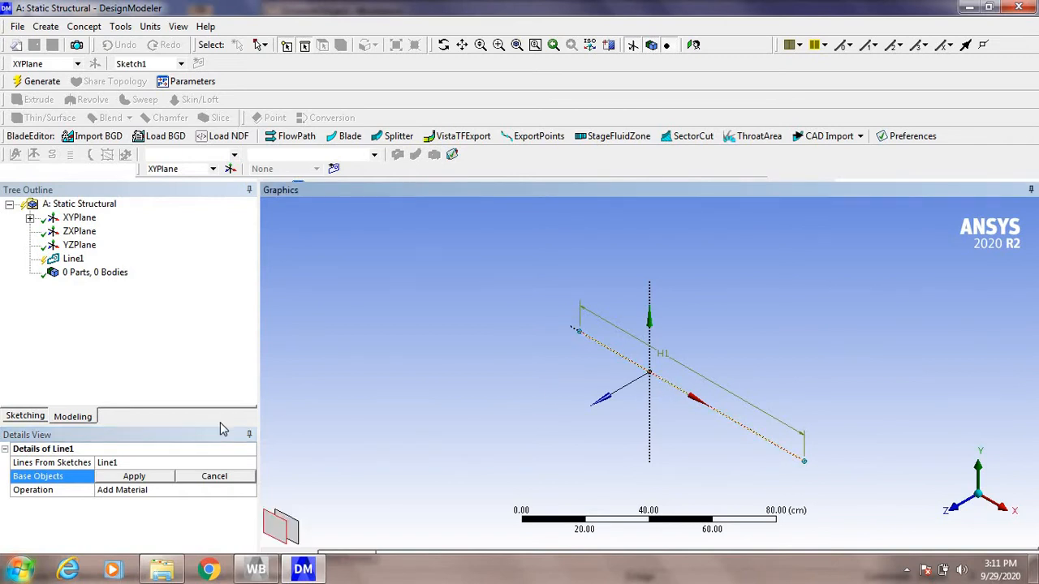
pyautogui.click(136, 477)
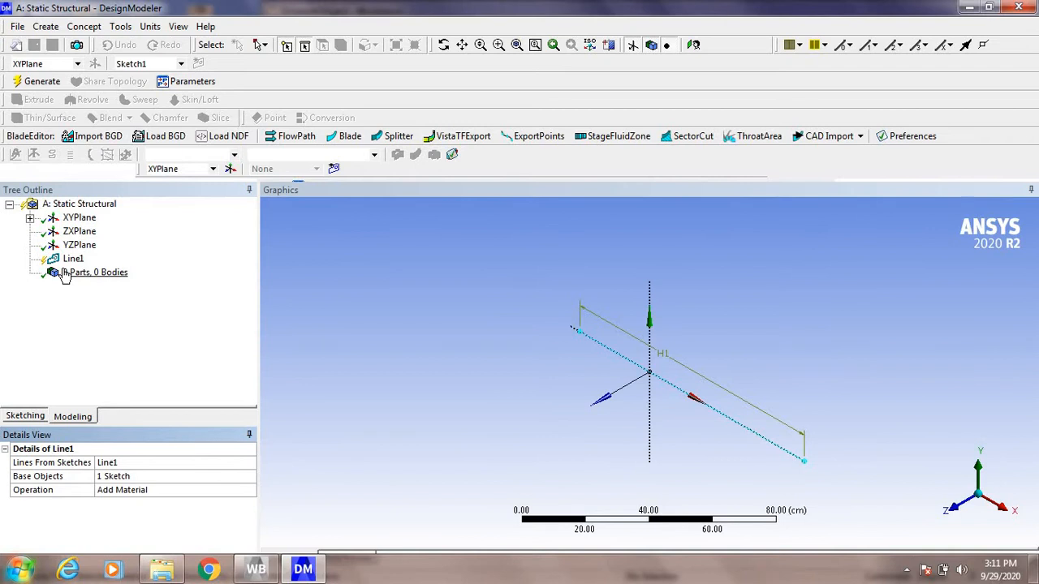
pyautogui.click(42, 82)
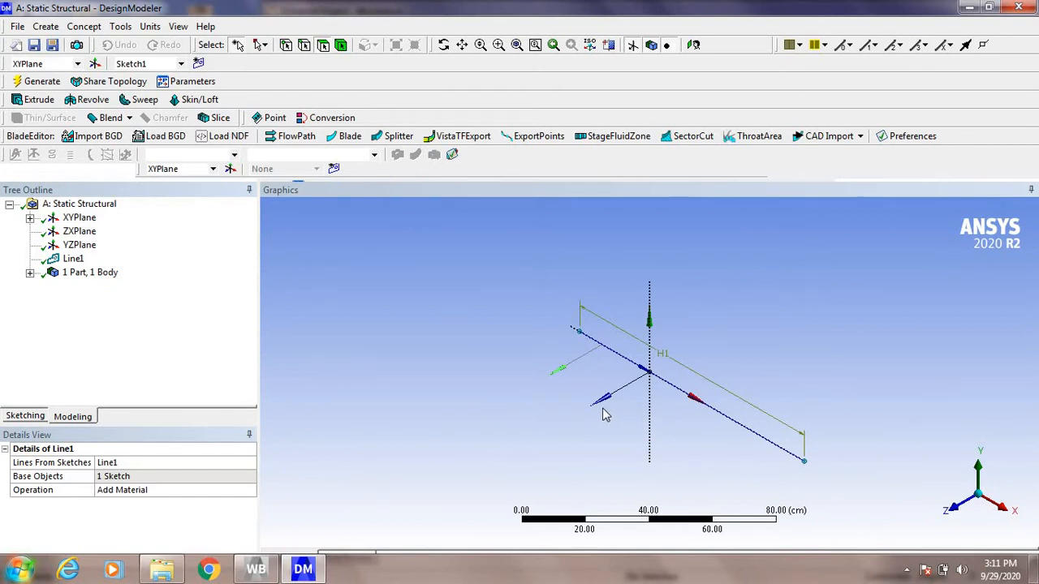
# Step: Create a circular cross section for the line body and set its radius to 3 cm
pyautogui.click(30, 274)
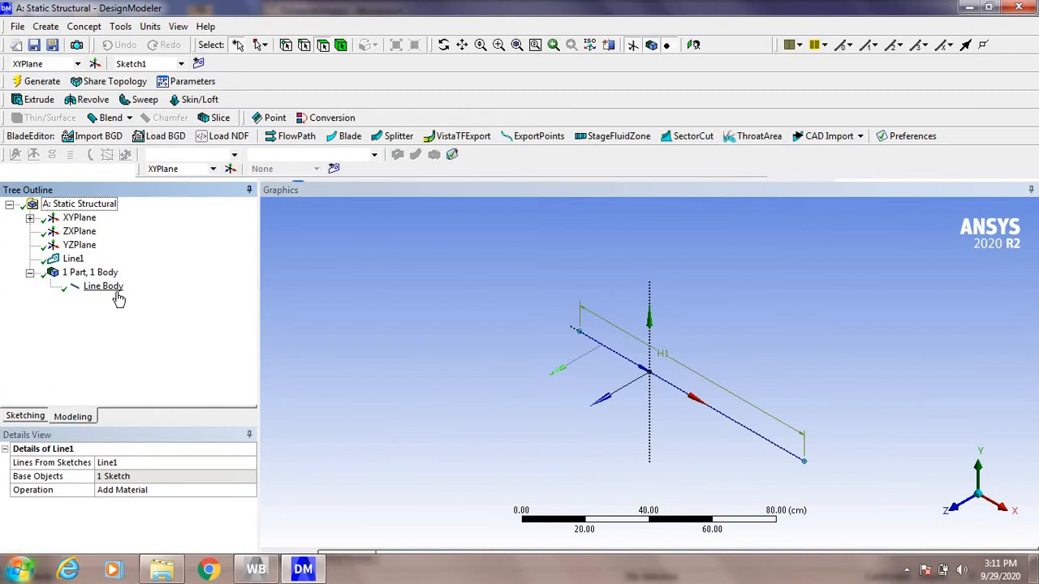
pyautogui.click(116, 293)
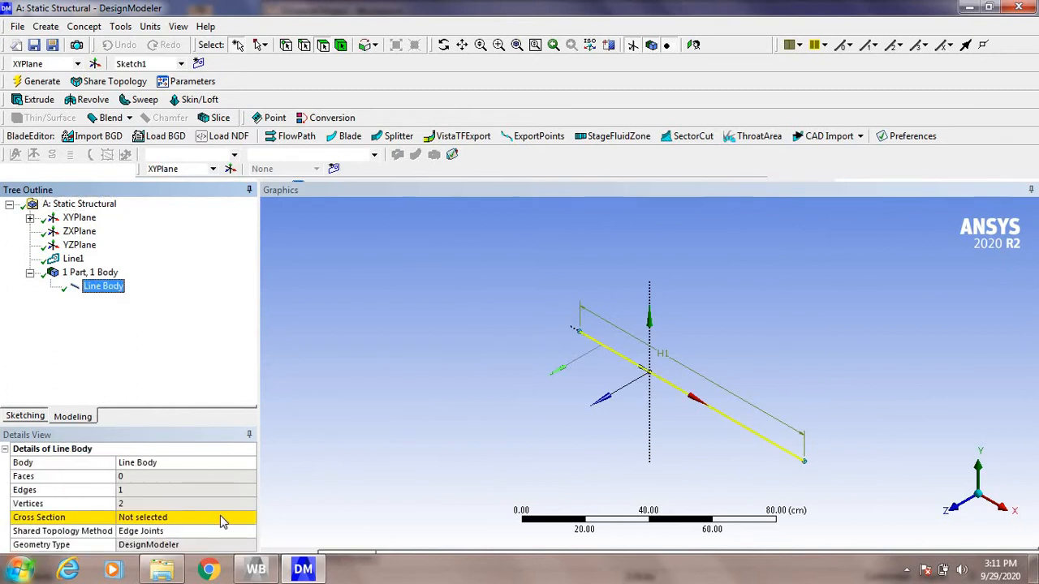
pyautogui.click(223, 520)
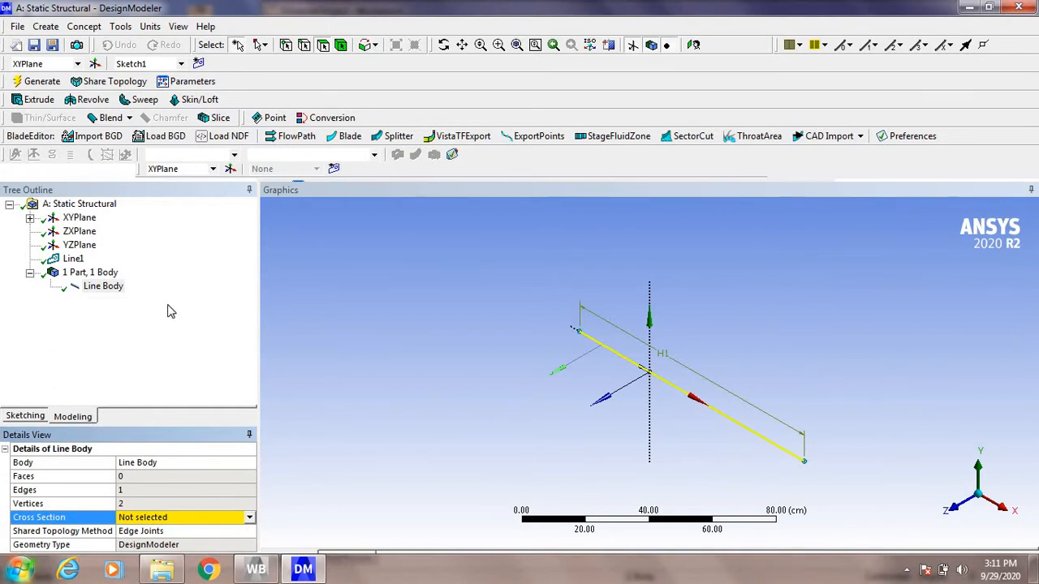
pyautogui.click(94, 27)
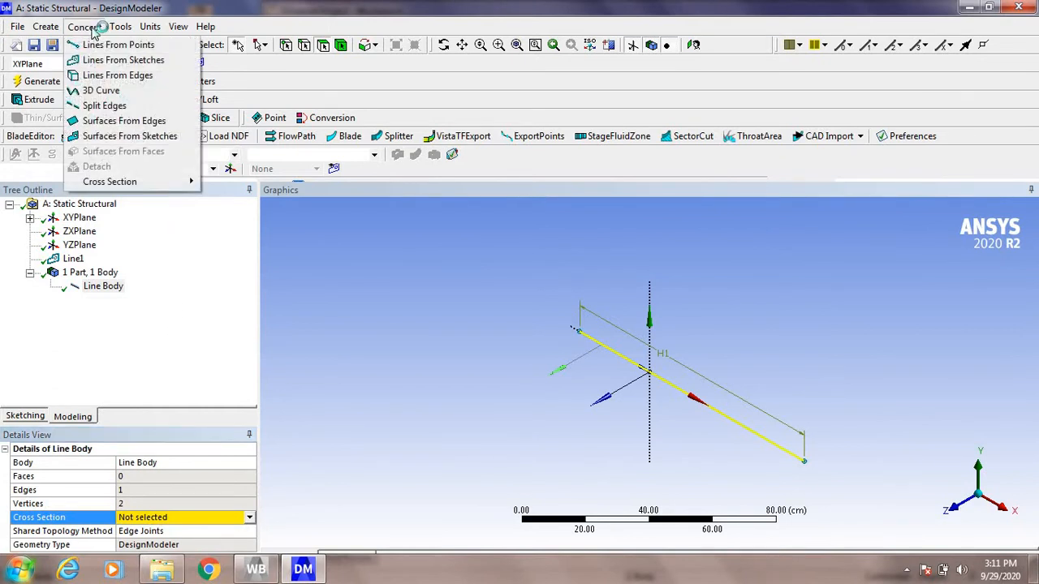
pyautogui.moveTo(195, 184)
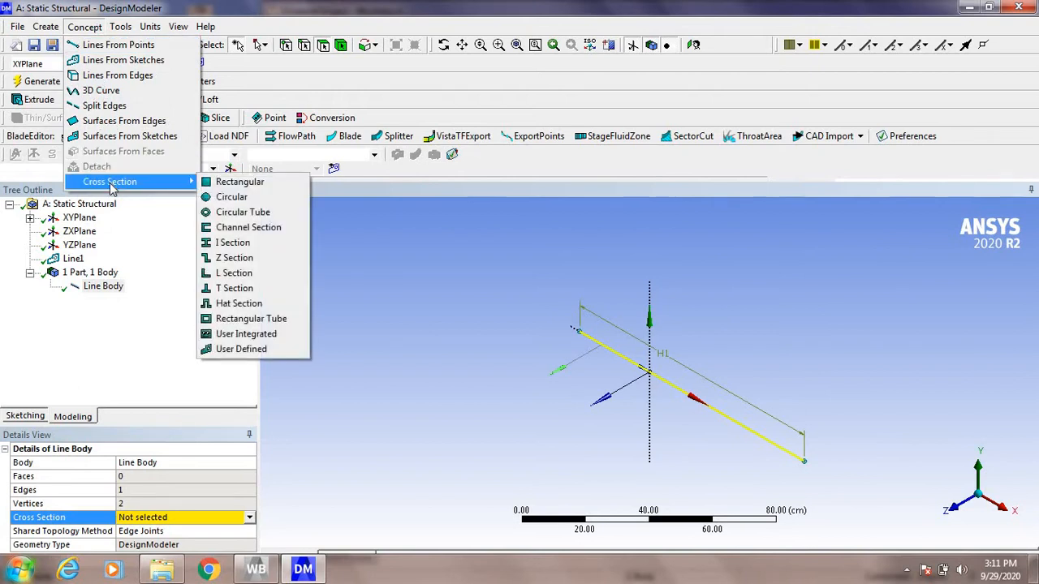
pyautogui.click(230, 198)
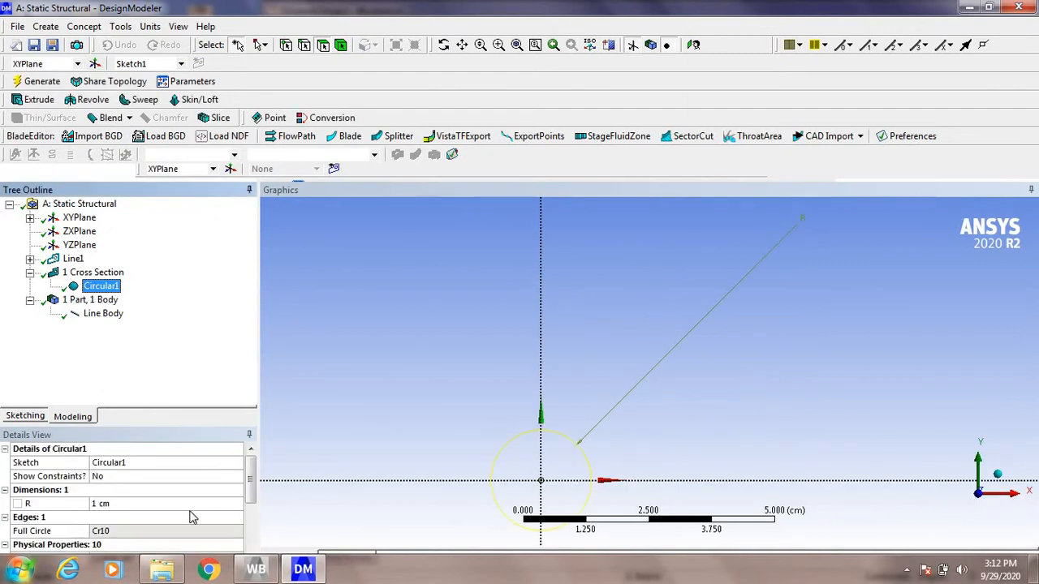
pyautogui.click(124, 504)
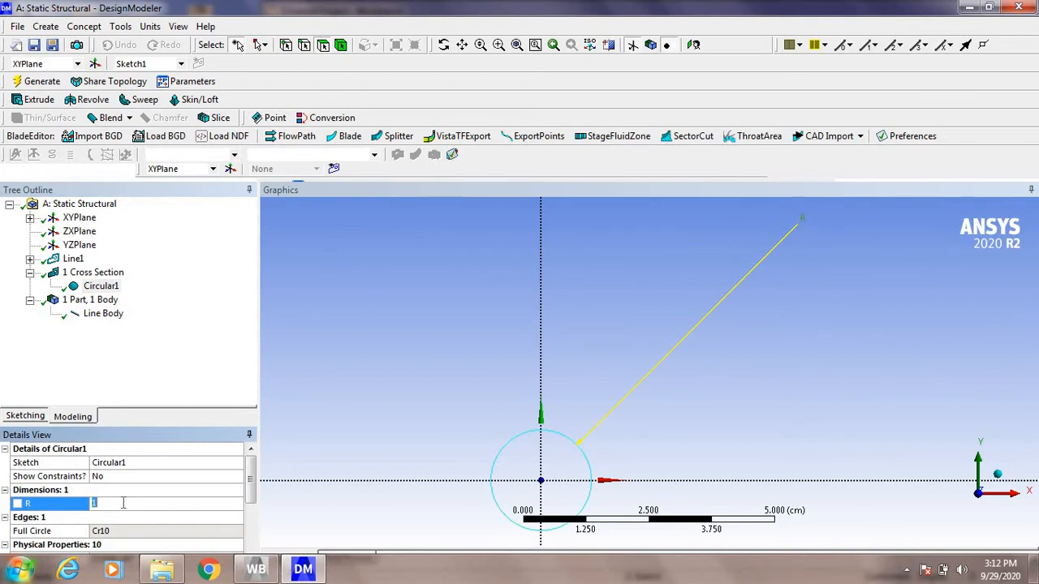
pyautogui.write('3')
pyautogui.press('Return')
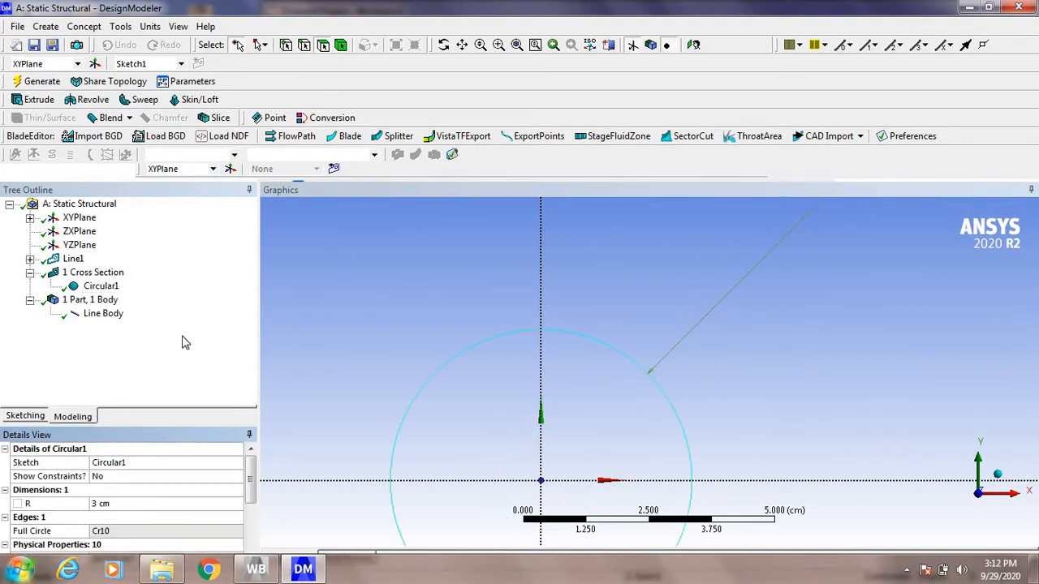
# Step: Assign the circular cross section to the line body and turn on the display of cross section solids
pyautogui.click(112, 320)
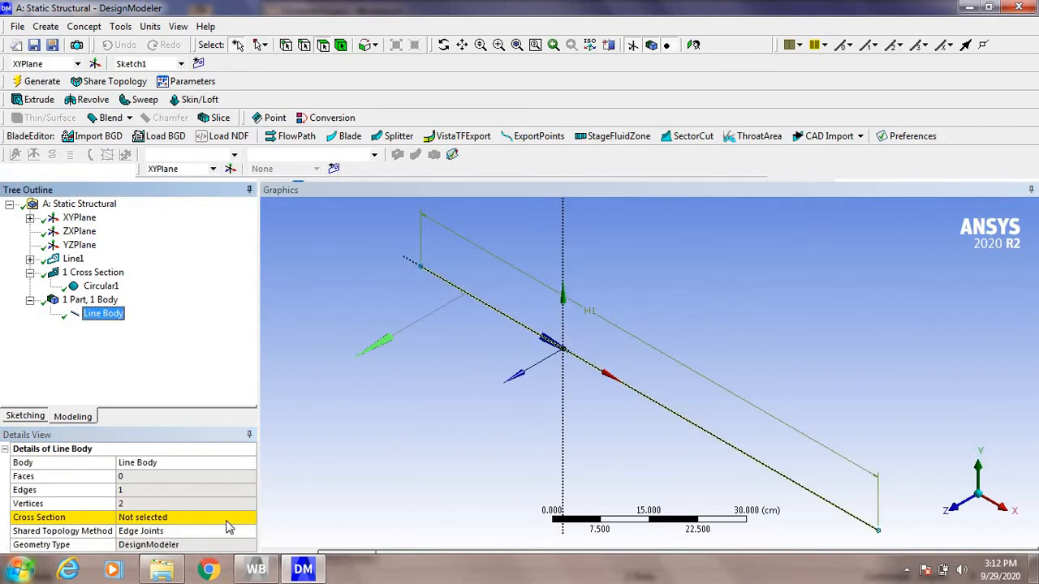
pyautogui.click(214, 522)
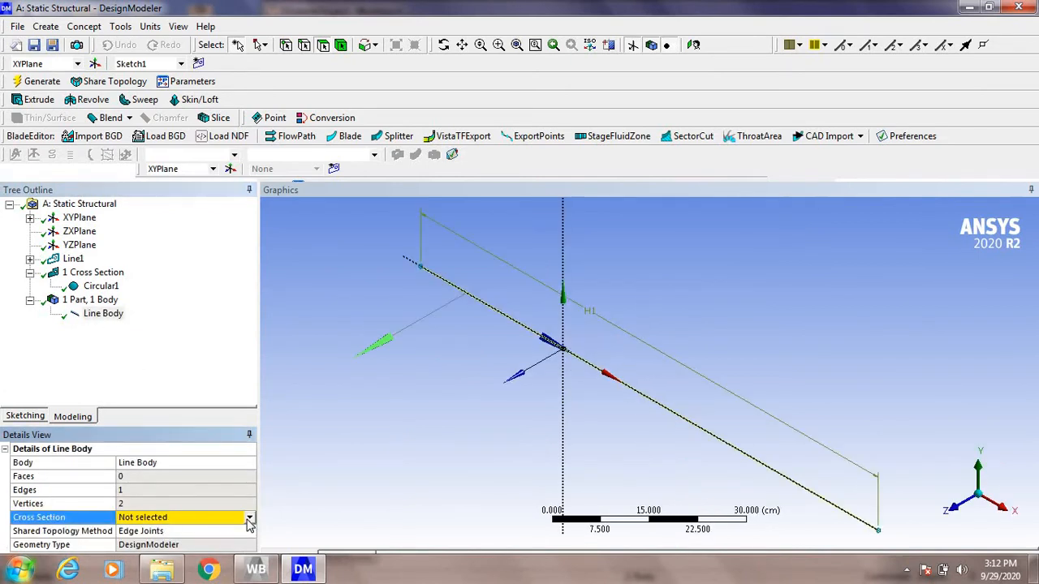
pyautogui.click(250, 520)
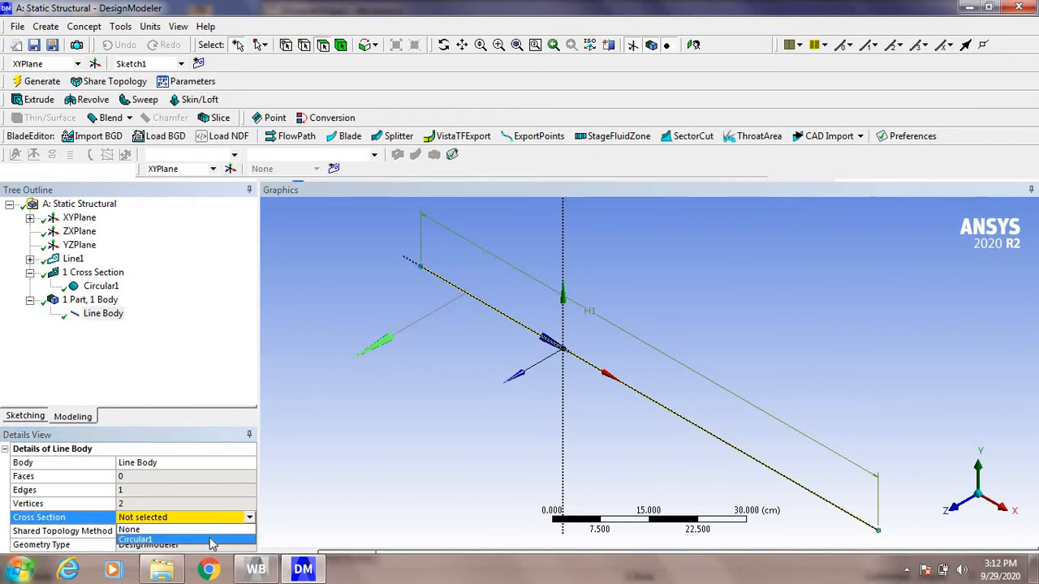
pyautogui.click(211, 544)
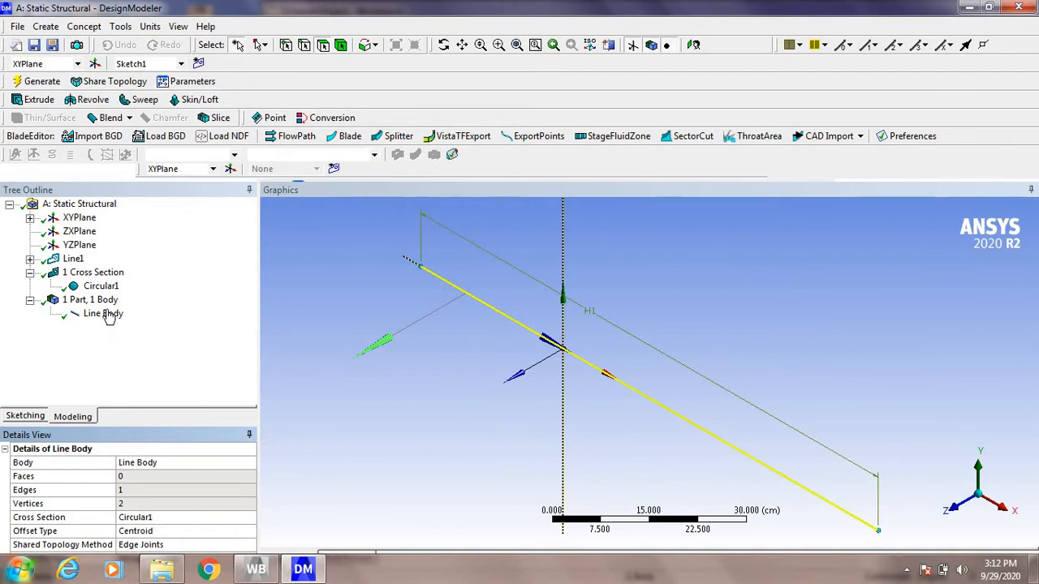
pyautogui.click(177, 29)
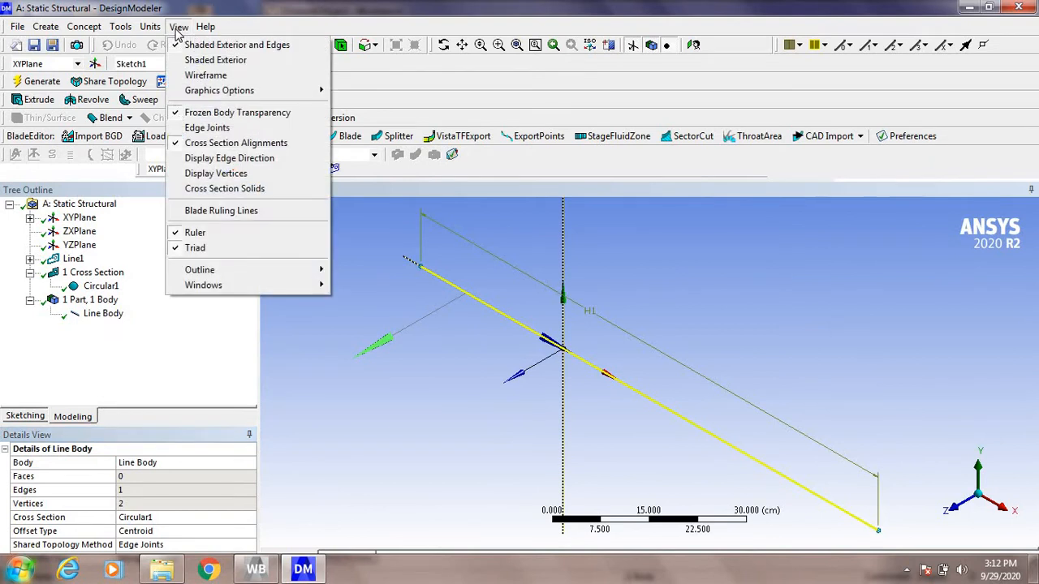
pyautogui.click(195, 191)
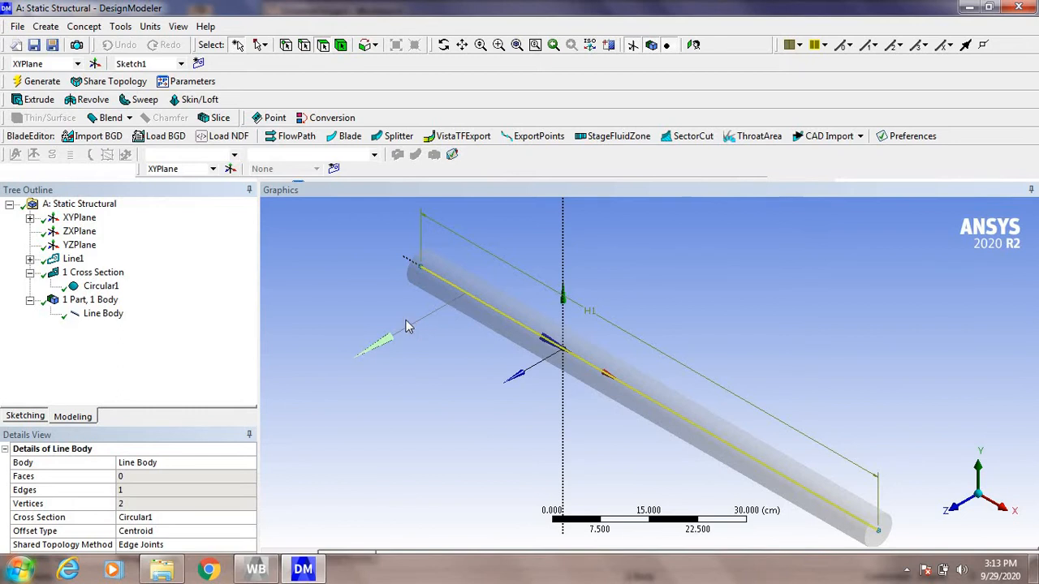
# Step: Start over with an empty geometry, clearing the whole beam model
pyautogui.click(15, 46)
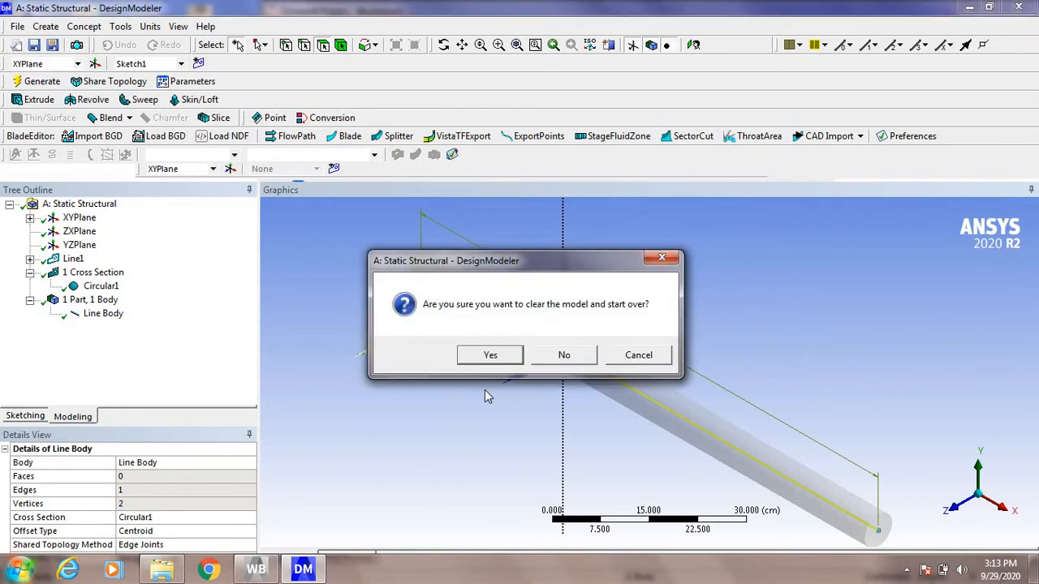
pyautogui.click(502, 355)
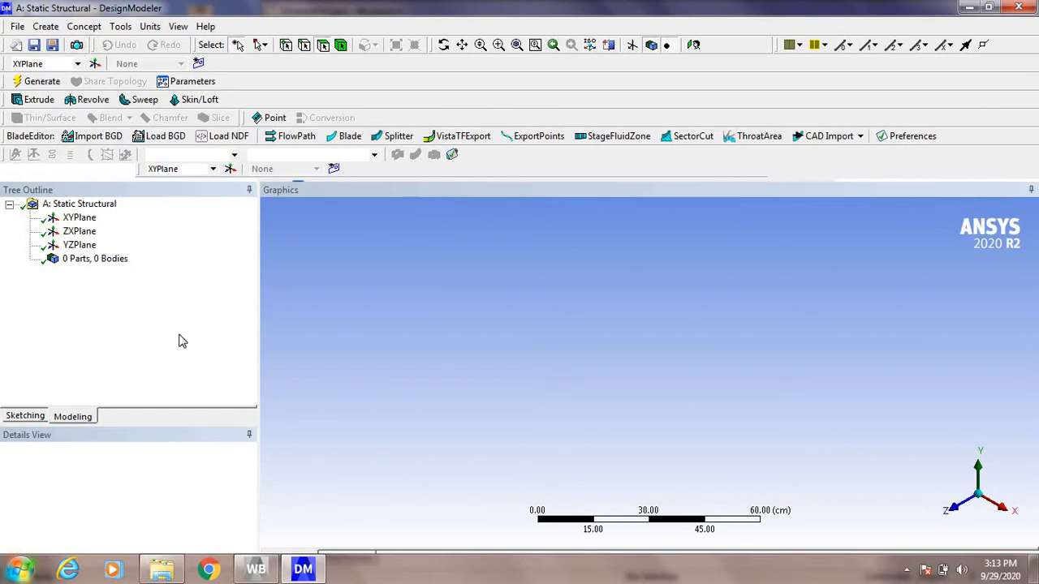
# Step: Create a construction point at the origin using the Manual Input definition with all coordinates at 0 cm, and generate it
pyautogui.click(148, 26)
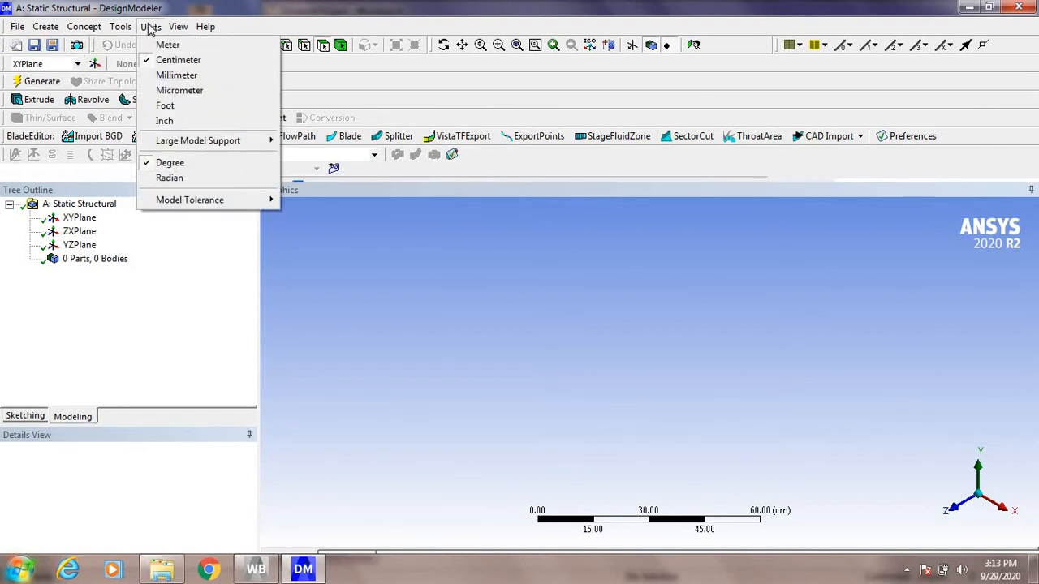
pyautogui.click(37, 416)
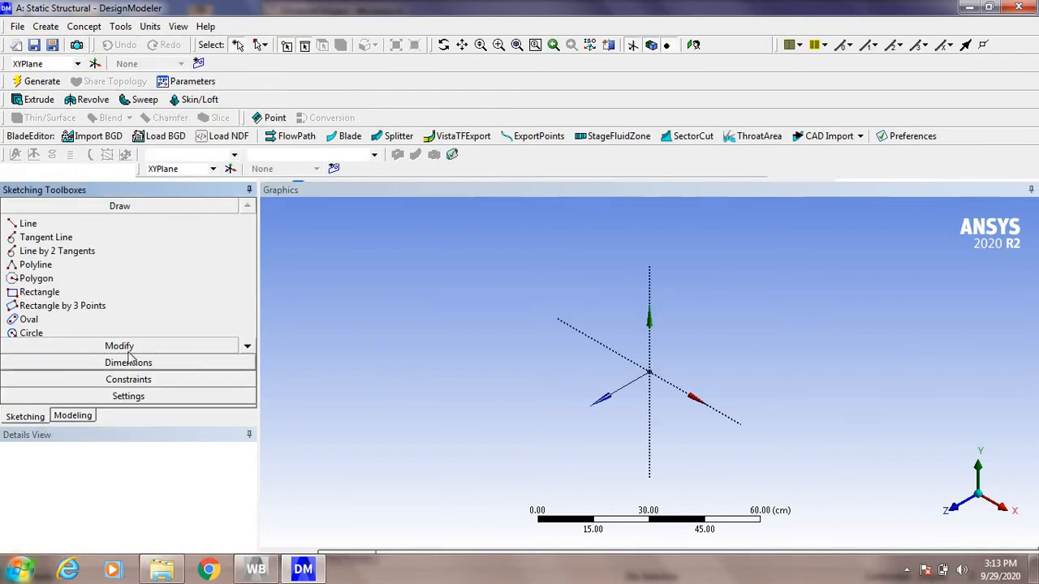
pyautogui.click(46, 26)
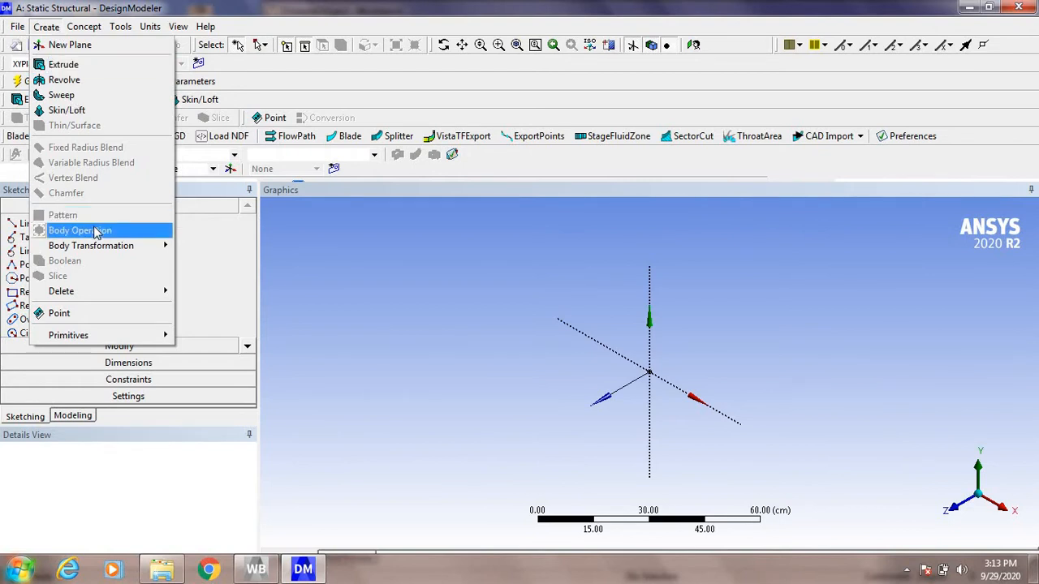
pyautogui.click(88, 319)
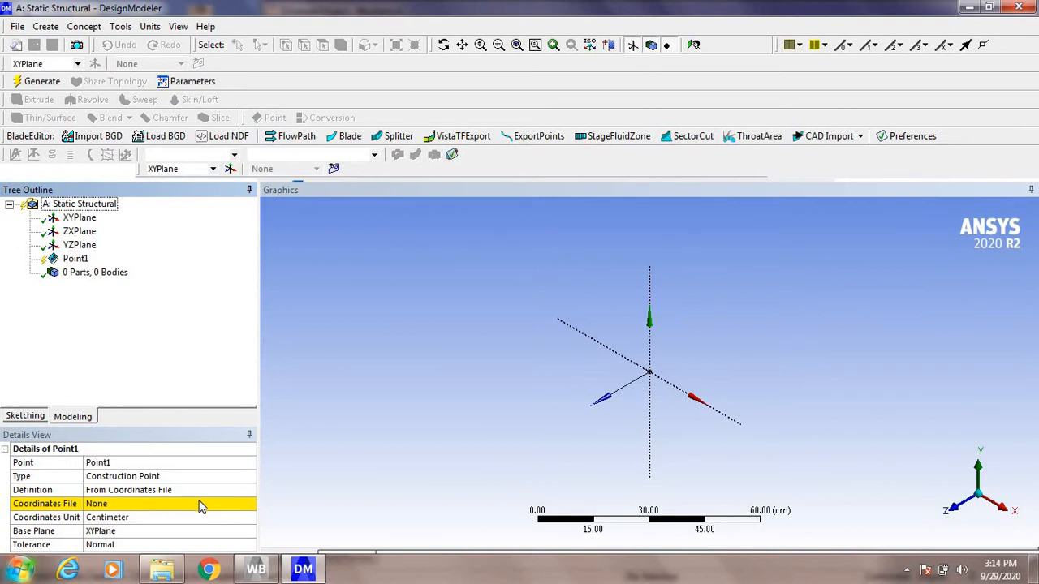
pyautogui.click(224, 491)
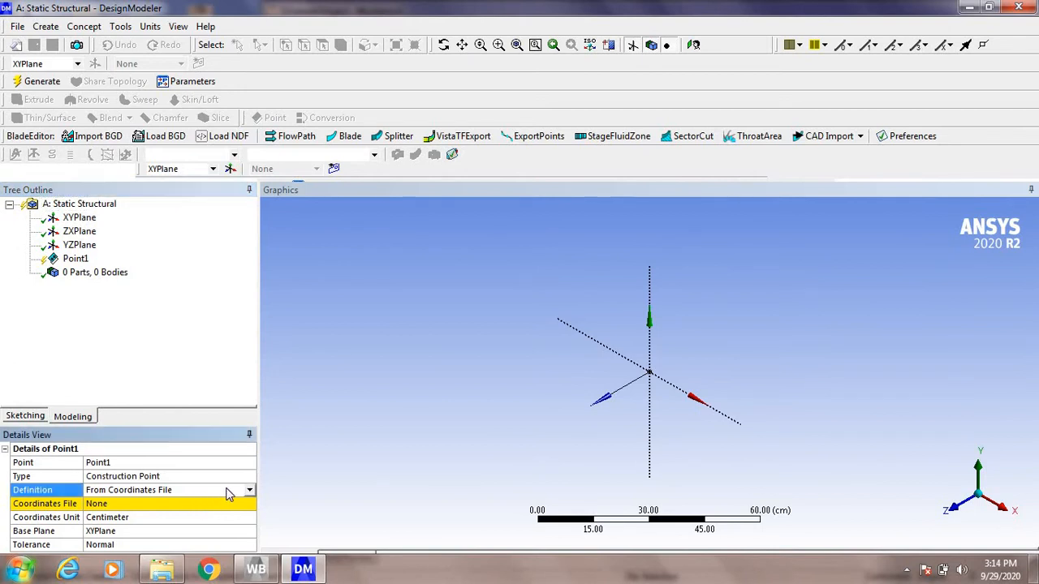
pyautogui.click(249, 490)
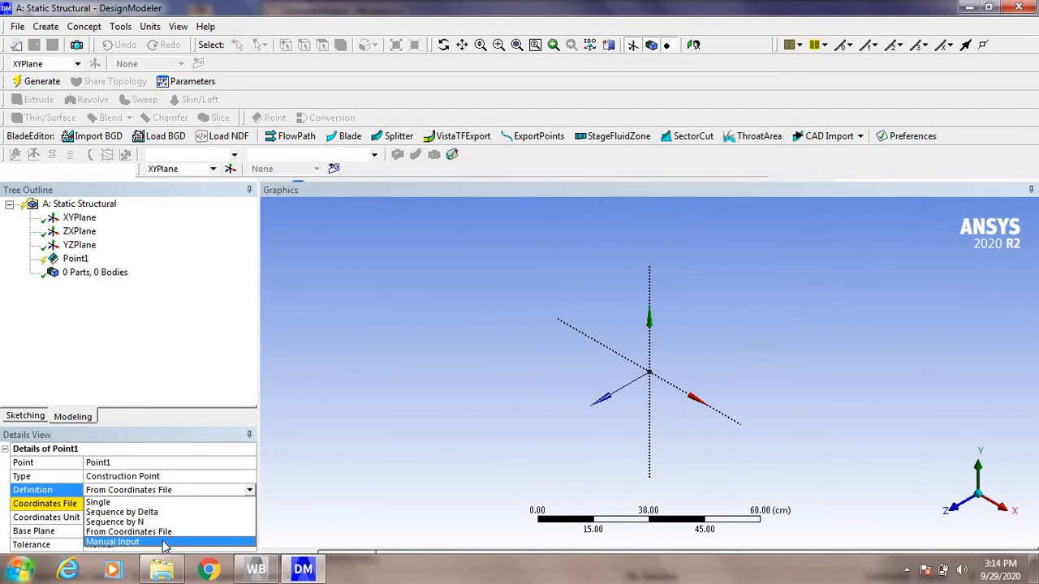
pyautogui.click(114, 541)
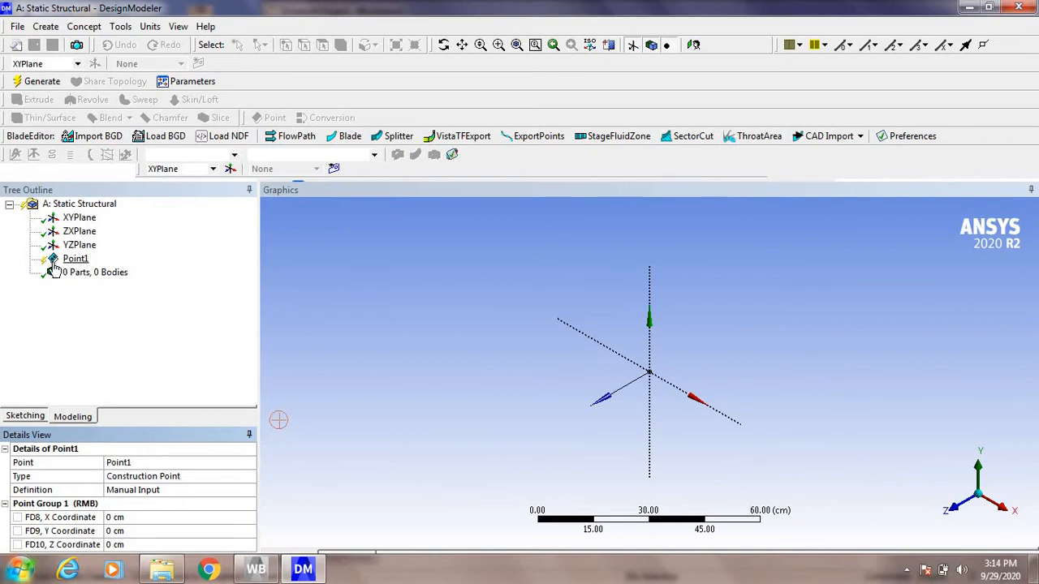
pyautogui.click(42, 81)
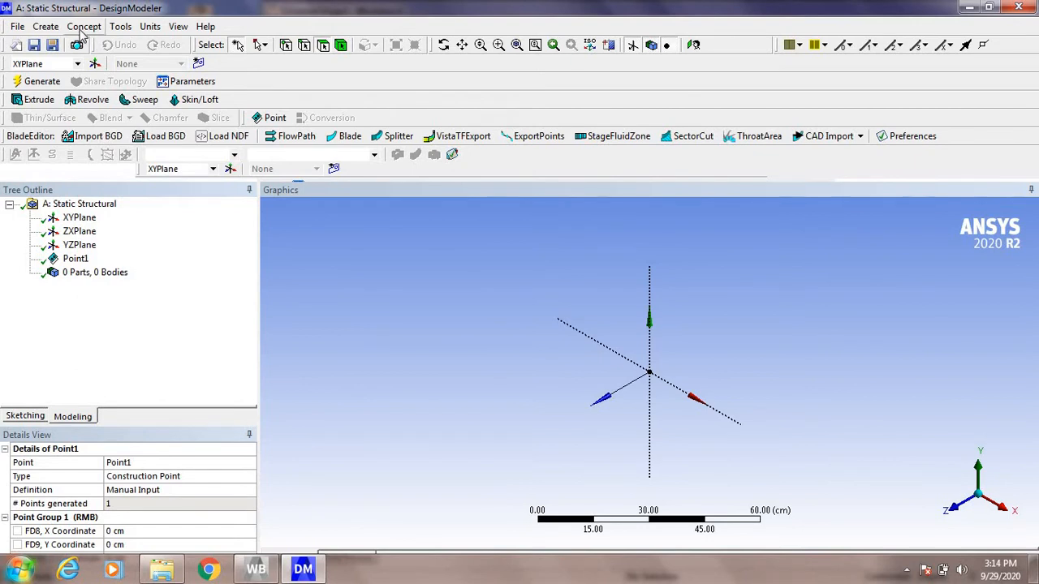
# Step: Generate a second construction point using the Manual Input definition with its X coordinate set to 100 cm
pyautogui.click(54, 29)
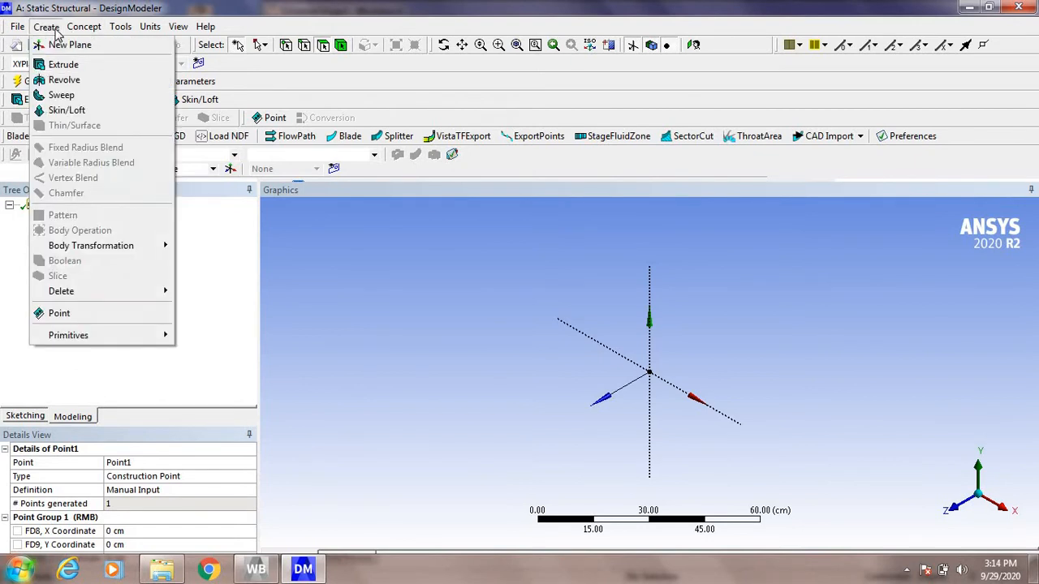
pyautogui.click(71, 314)
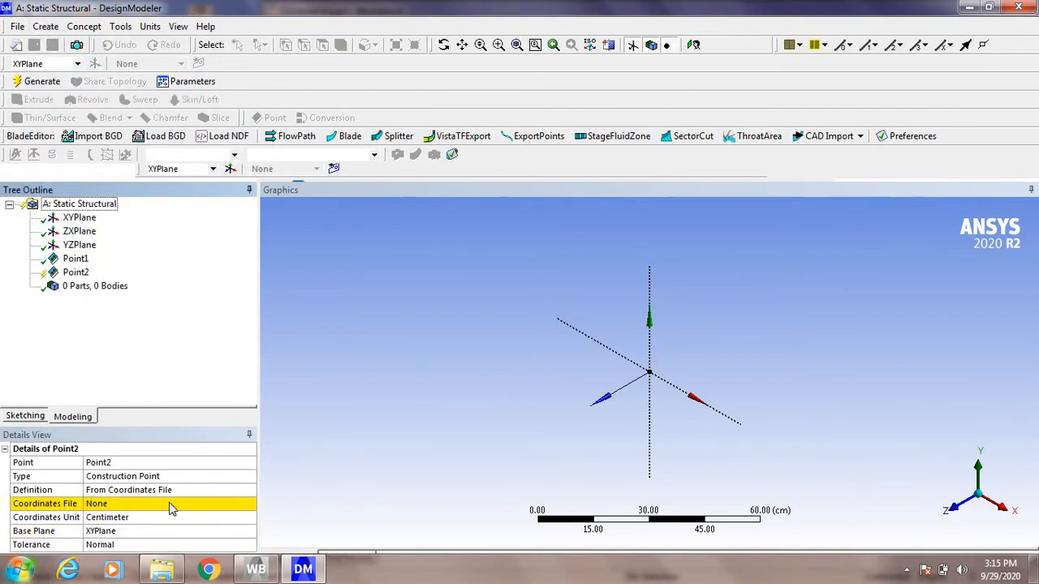
pyautogui.click(230, 492)
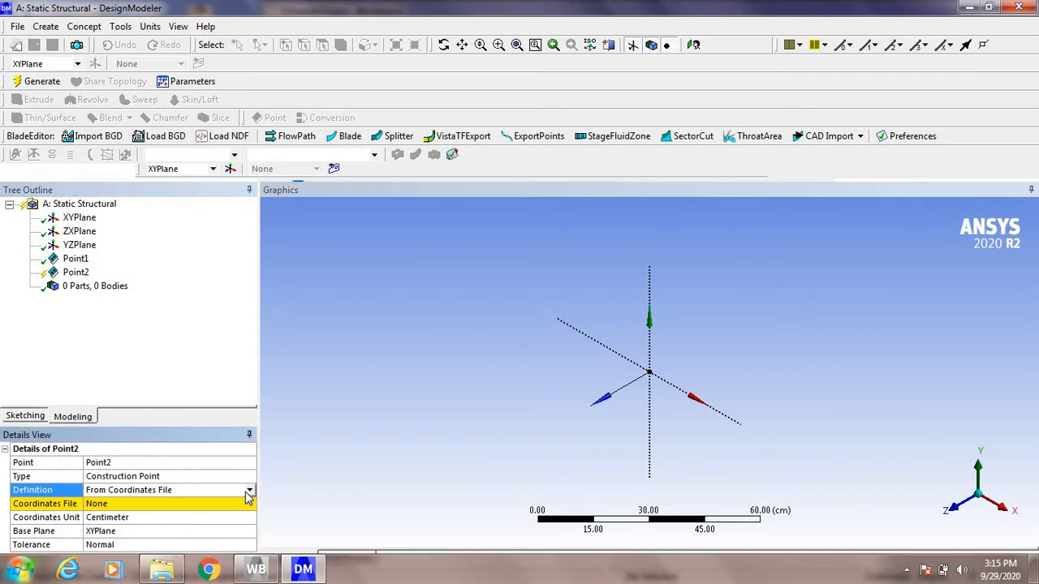
pyautogui.click(250, 492)
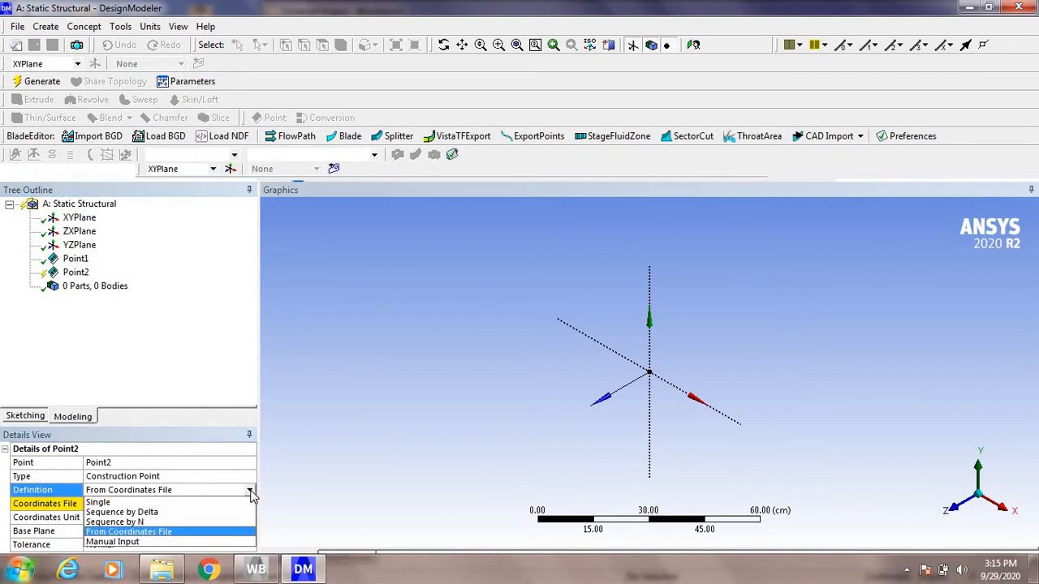
pyautogui.click(202, 540)
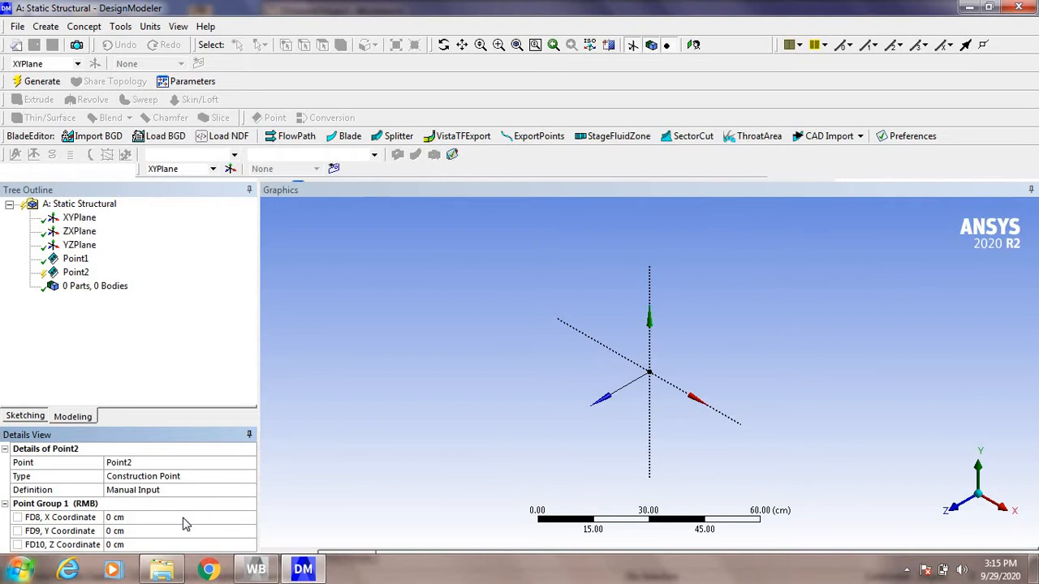
pyautogui.click(184, 518)
pyautogui.write('100')
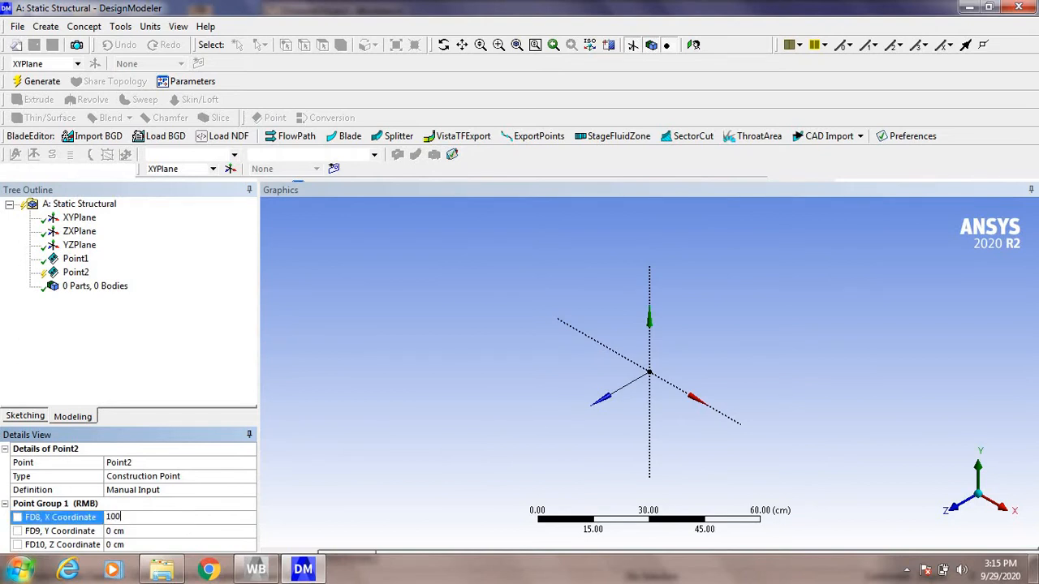
pyautogui.press('Return')
pyautogui.click(46, 82)
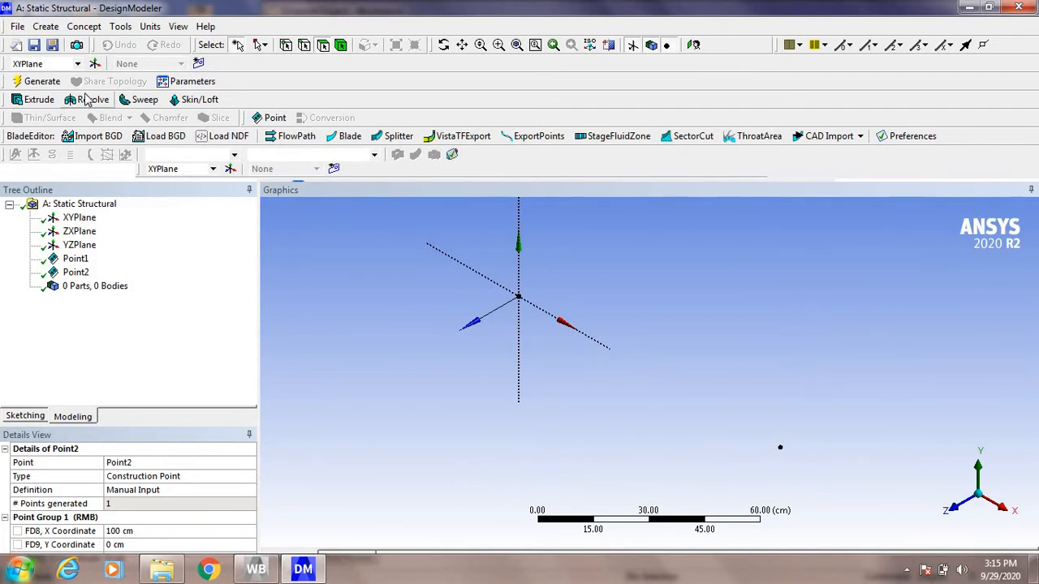
# Step: Generate a line body with Lines From Points, using a point segment between the origin point and the 100 cm point
pyautogui.click(90, 29)
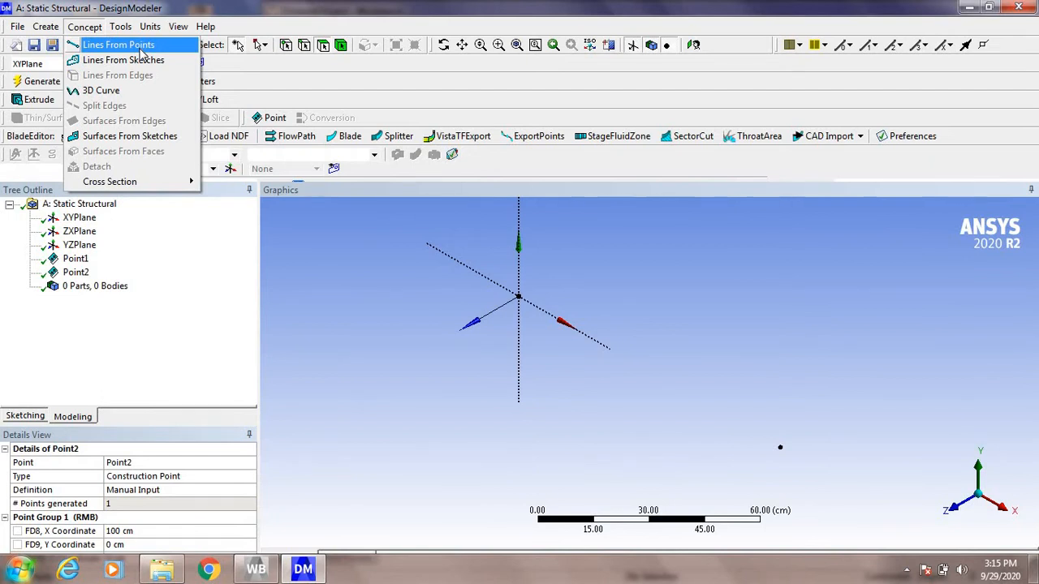
pyautogui.click(118, 45)
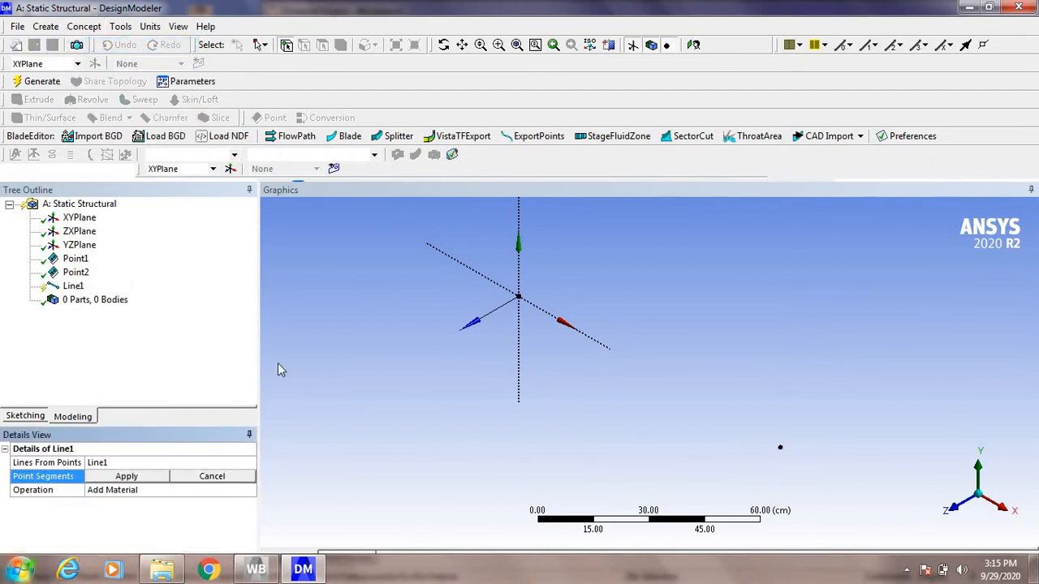
pyautogui.click(519, 297)
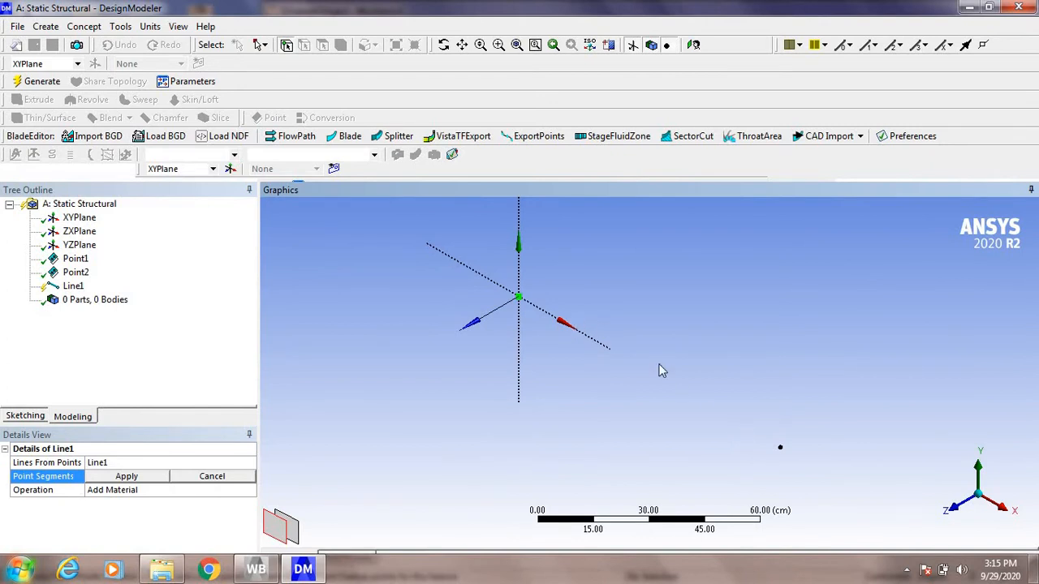
pyautogui.click(780, 449)
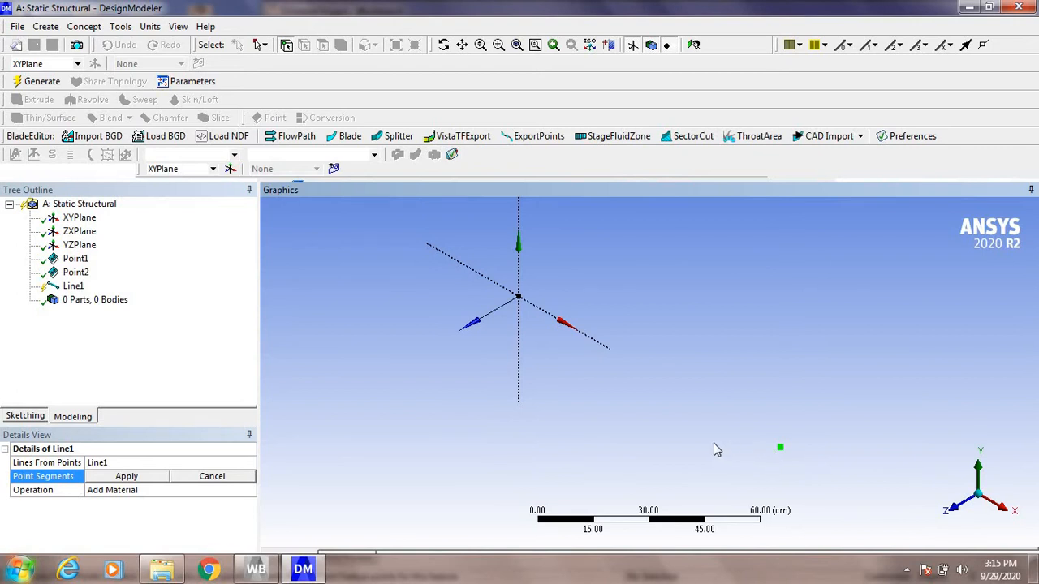
pyautogui.keyDown('ctrl'); pyautogui.click(526, 302); pyautogui.keyUp('ctrl')
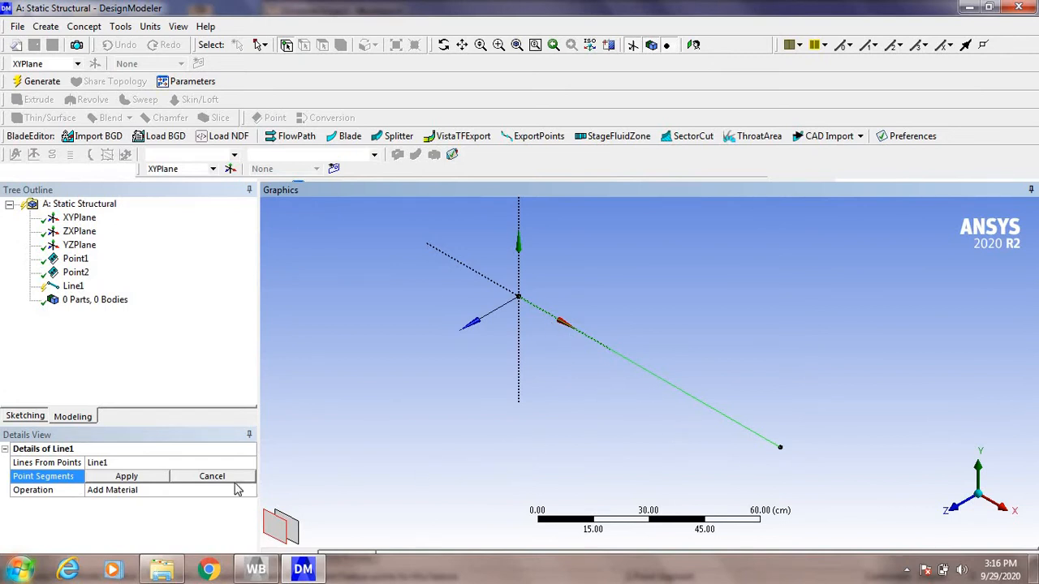
pyautogui.click(126, 476)
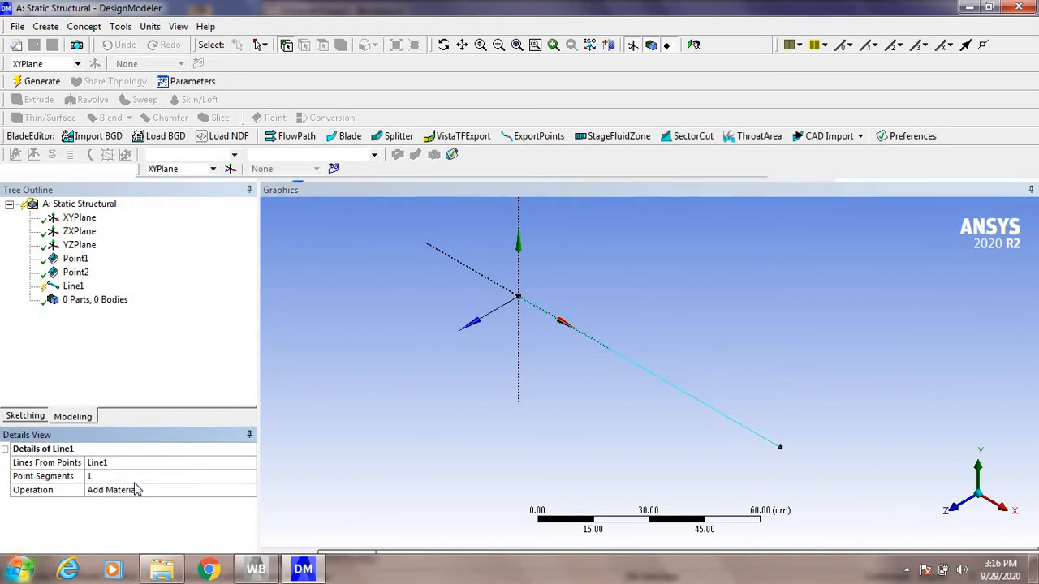
pyautogui.click(40, 81)
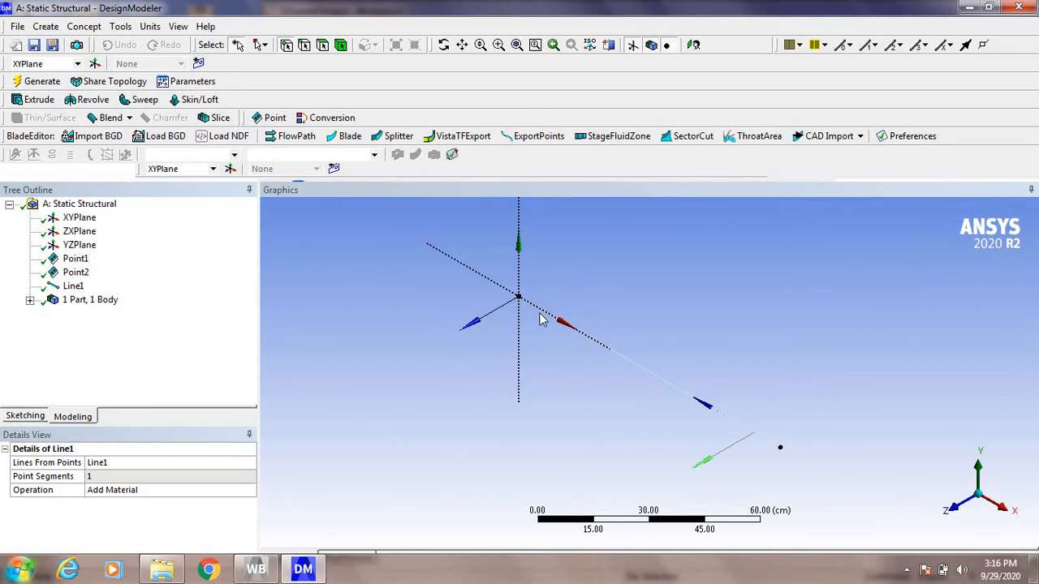
# Step: Create a rectangular cross section for the line body with B and H both set to 4 cm
pyautogui.click(30, 301)
pyautogui.click(103, 313)
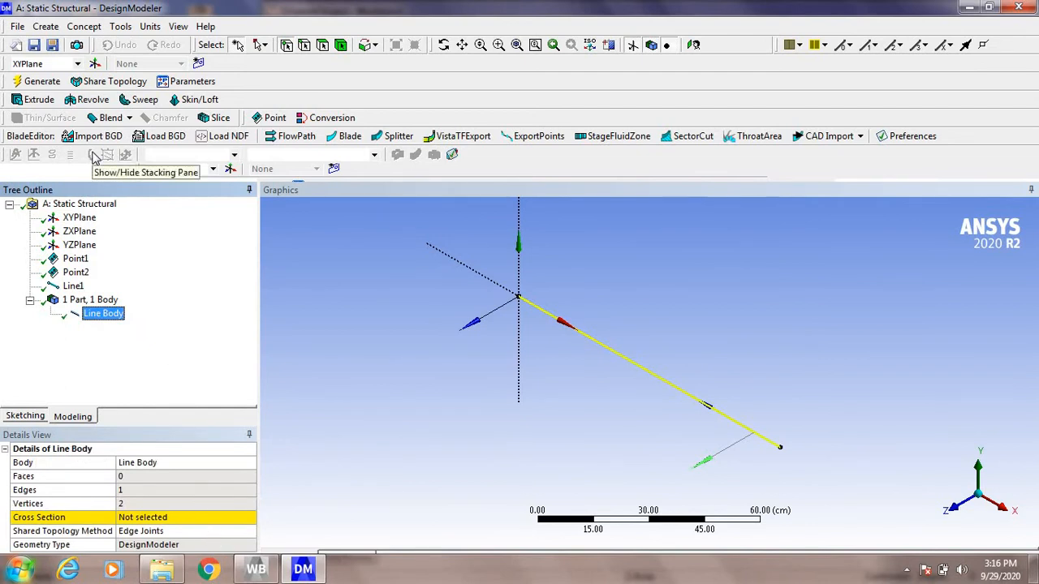
pyautogui.click(85, 26)
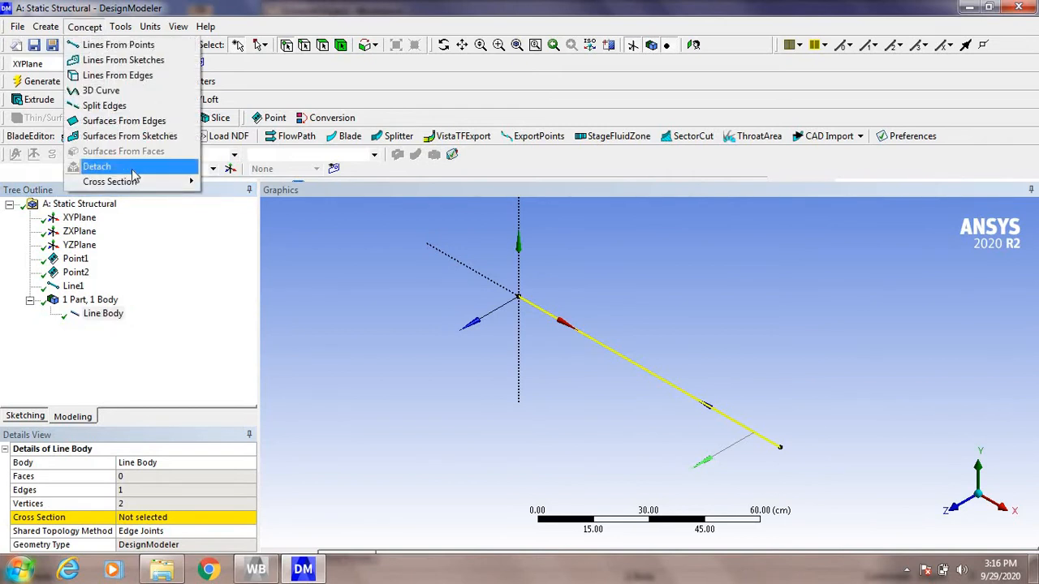
pyautogui.moveTo(137, 182)
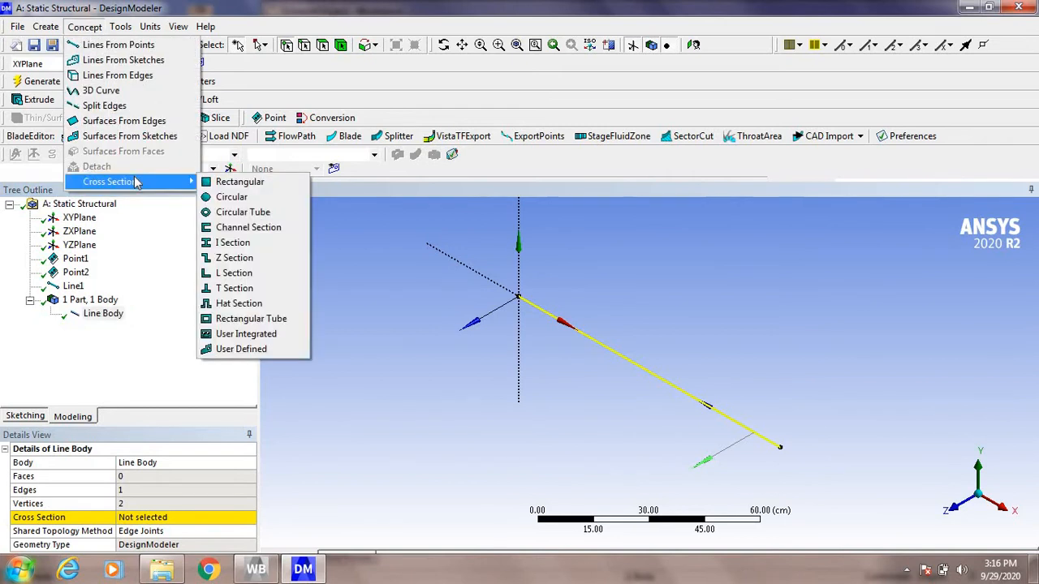
pyautogui.click(230, 186)
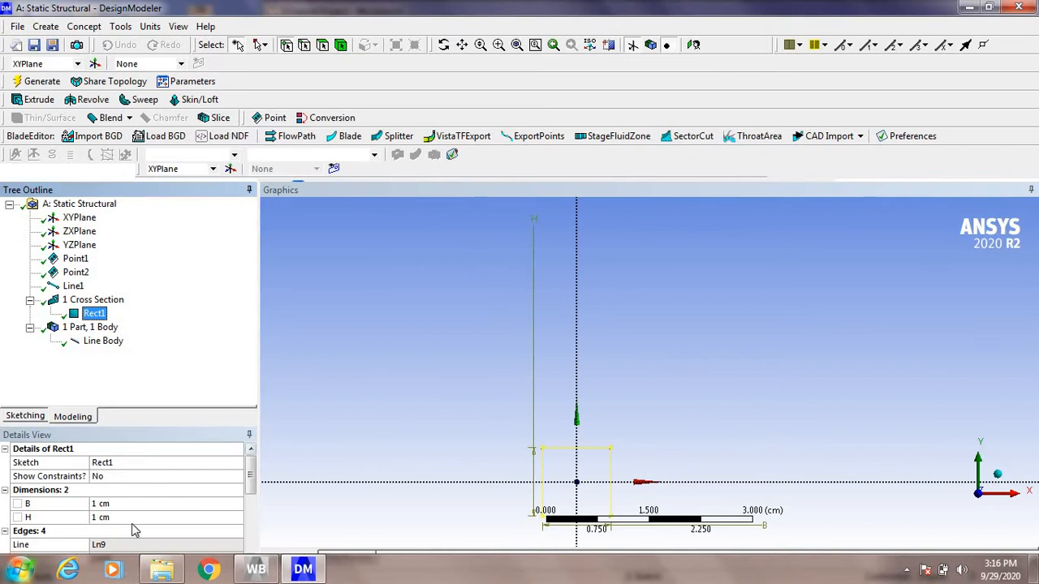
pyautogui.click(139, 504)
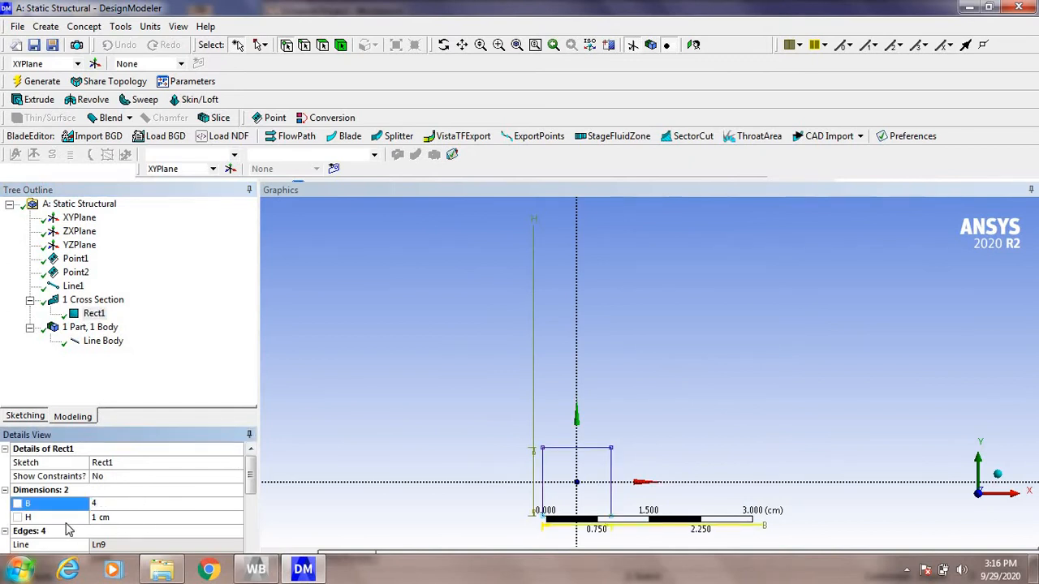
pyautogui.click(119, 518)
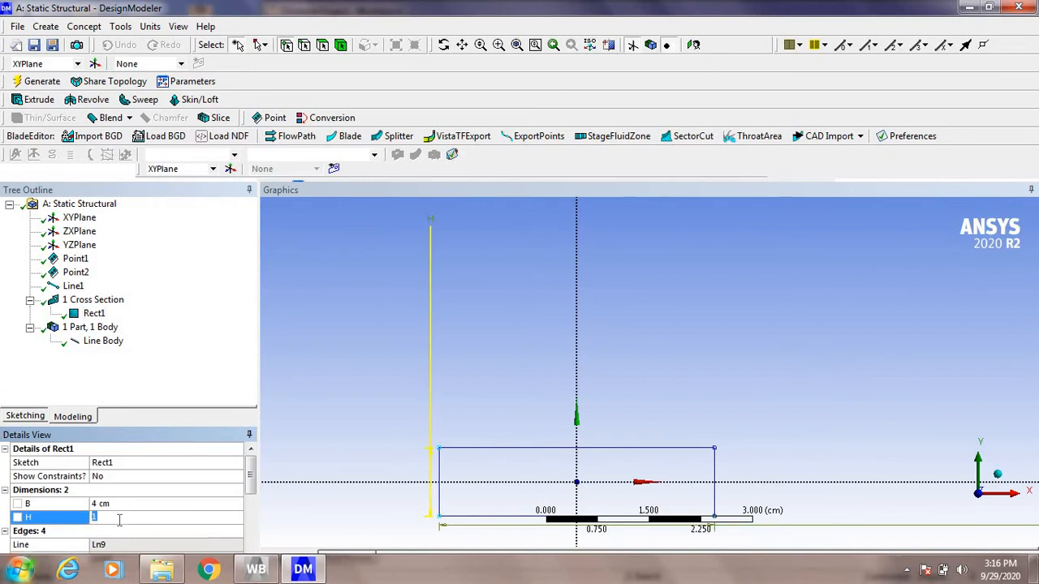
pyautogui.write('4')
pyautogui.click(162, 481)
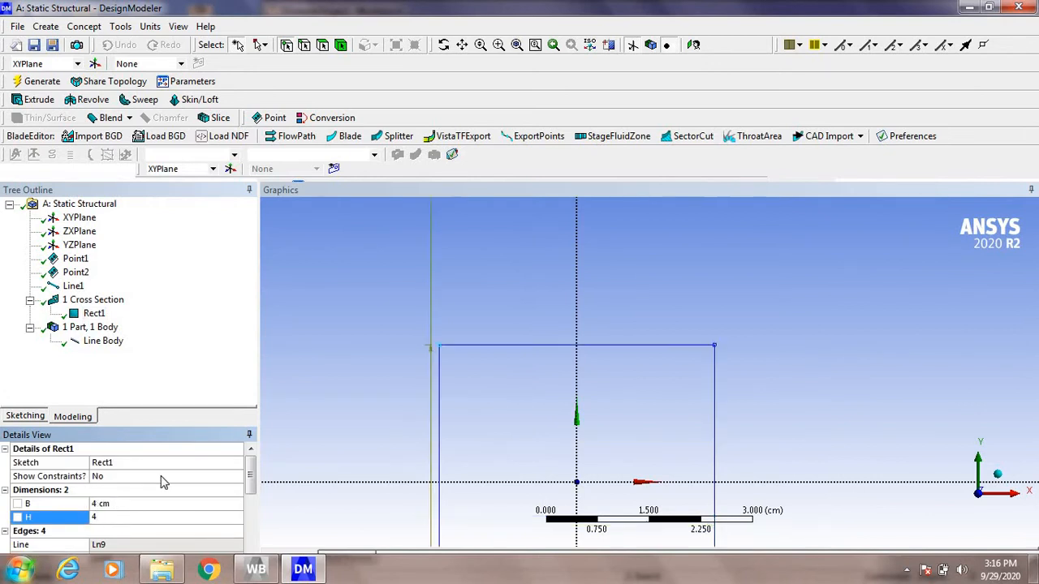
# Step: Assign the rectangular cross section Rect1 to the line body
pyautogui.click(115, 344)
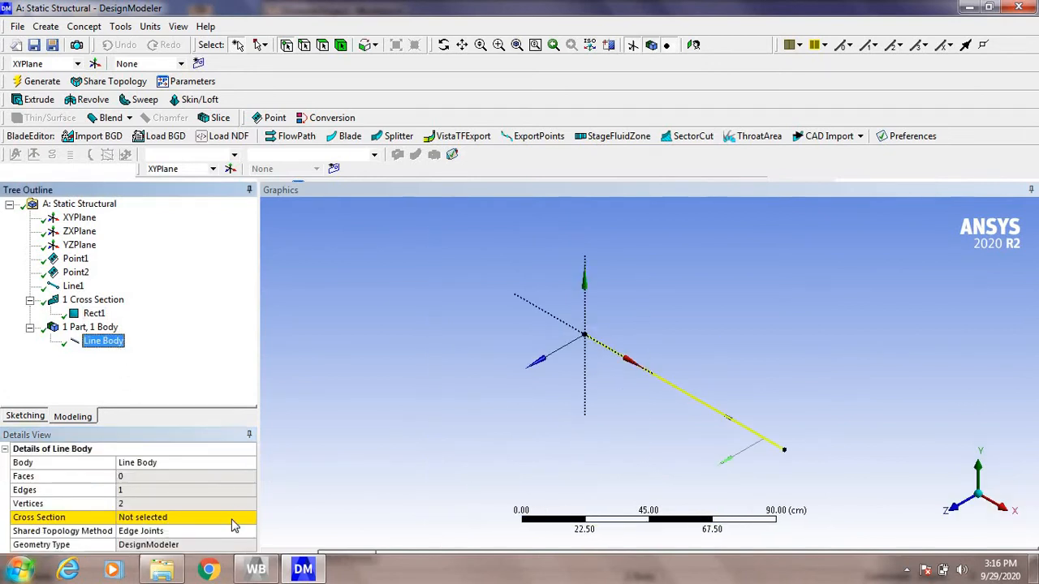
pyautogui.click(243, 518)
pyautogui.click(250, 518)
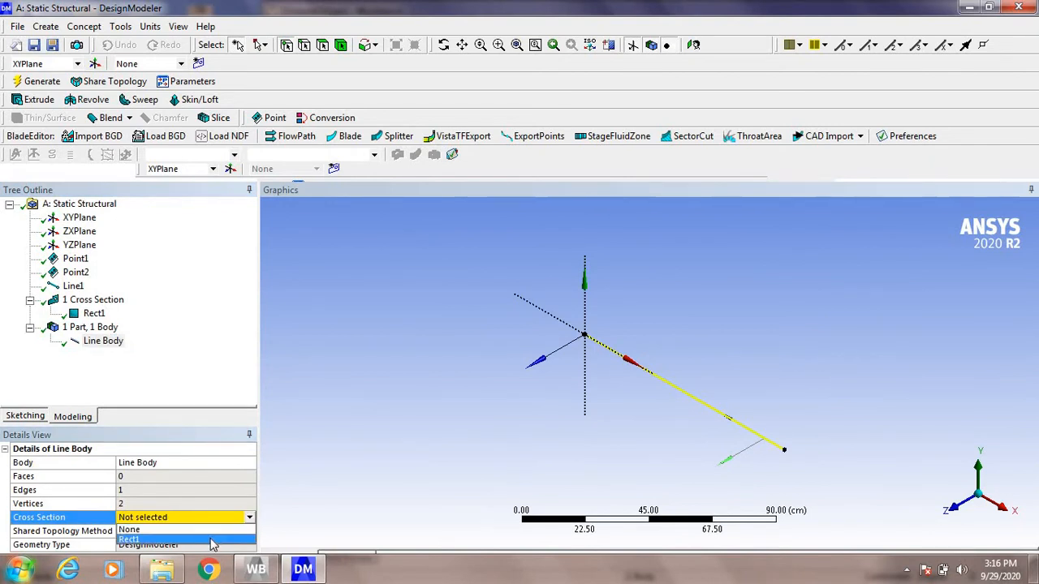
pyautogui.click(211, 541)
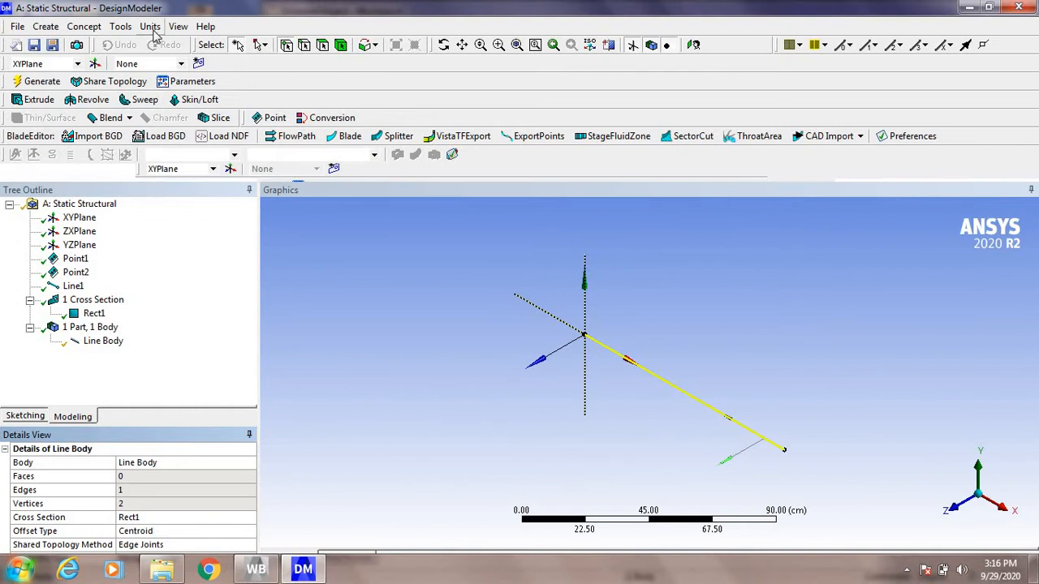
# Step: Turn on the display of cross section solids to show the beam's square profile at its far end
pyautogui.click(179, 27)
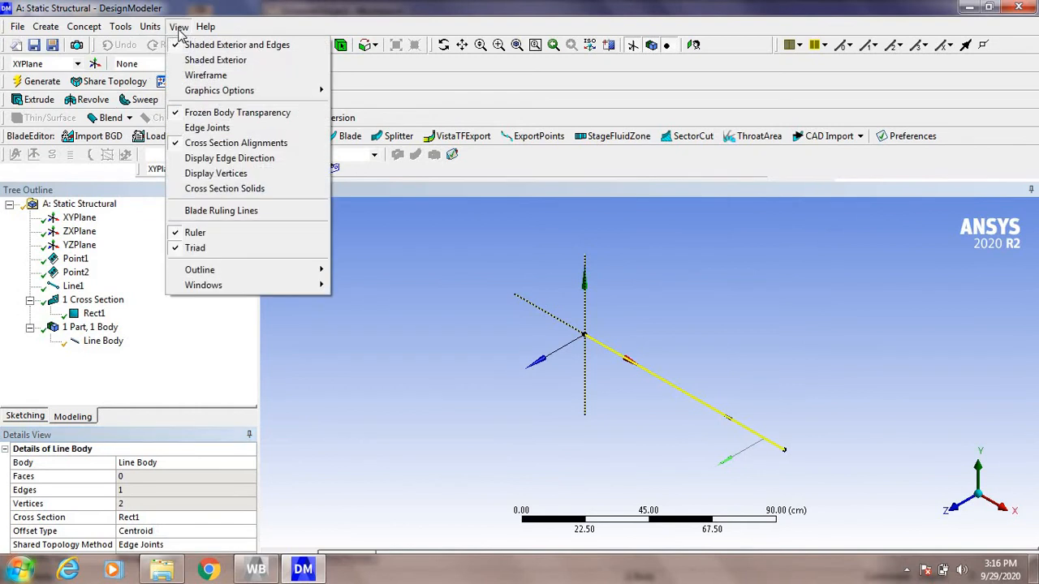
pyautogui.click(193, 190)
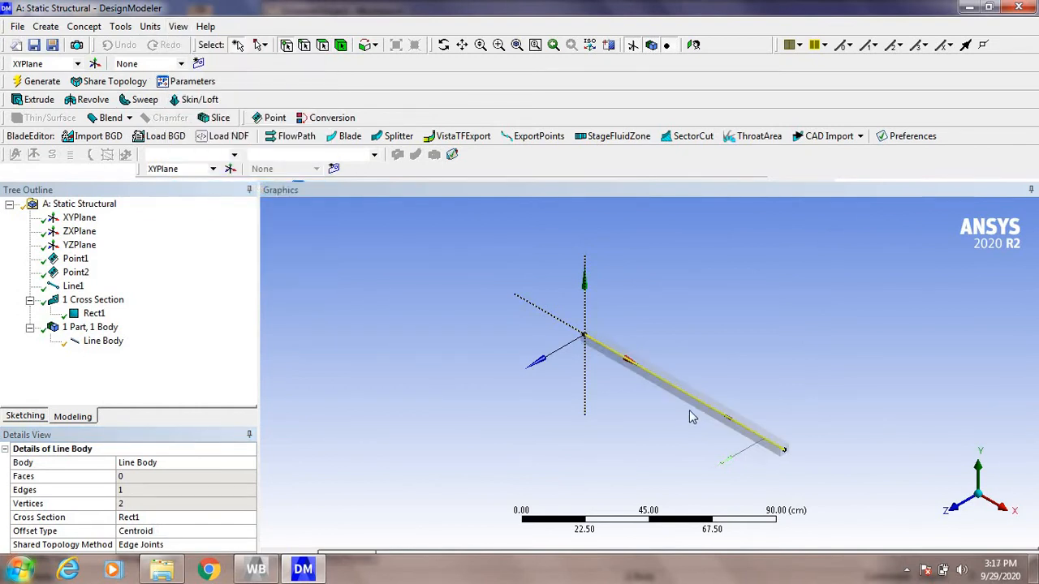
pyautogui.click(499, 44)
pyautogui.moveTo(755, 424); pyautogui.dragTo(826, 496)
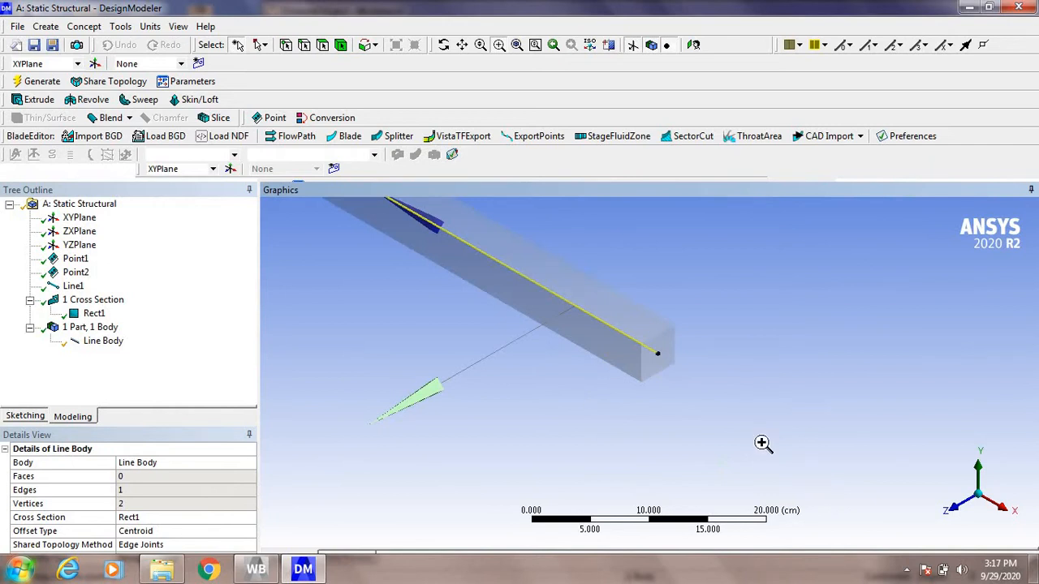
# Step: Start the geometry over, discarding the rectangular beam model
pyautogui.scroll(-10, 527, 327)
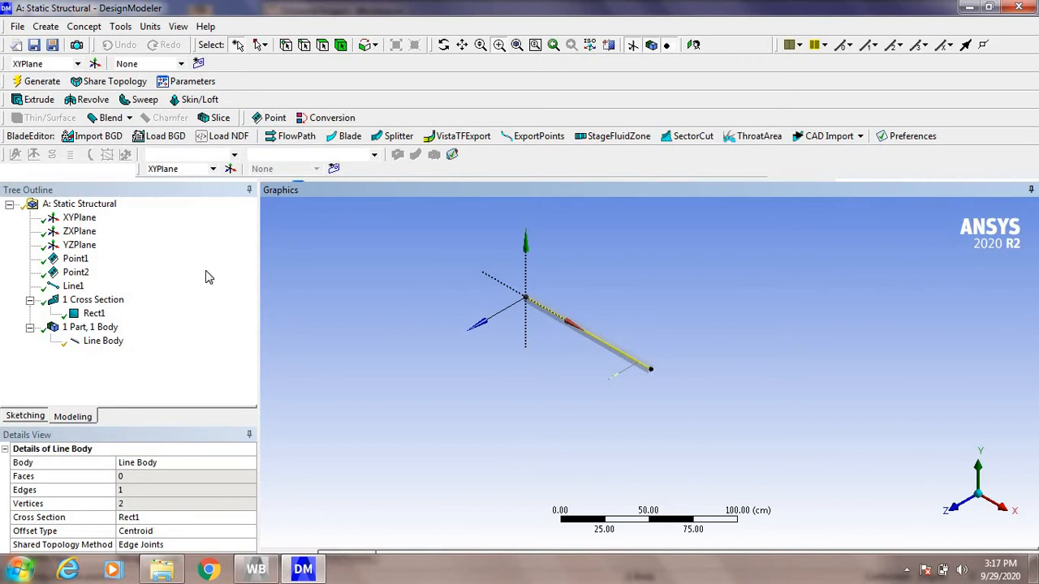
pyautogui.click(17, 26)
pyautogui.click(36, 60)
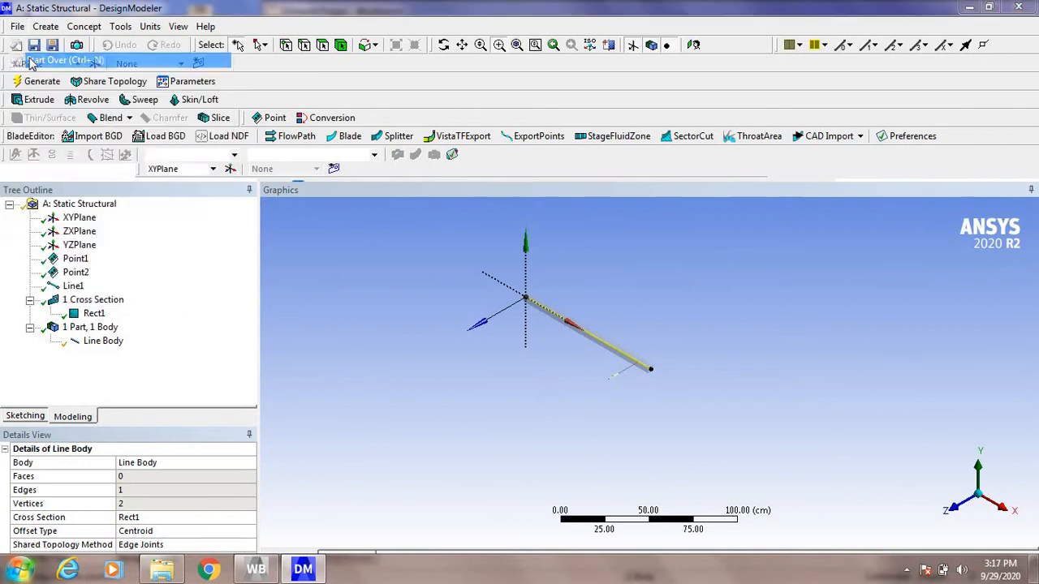
pyautogui.click(497, 357)
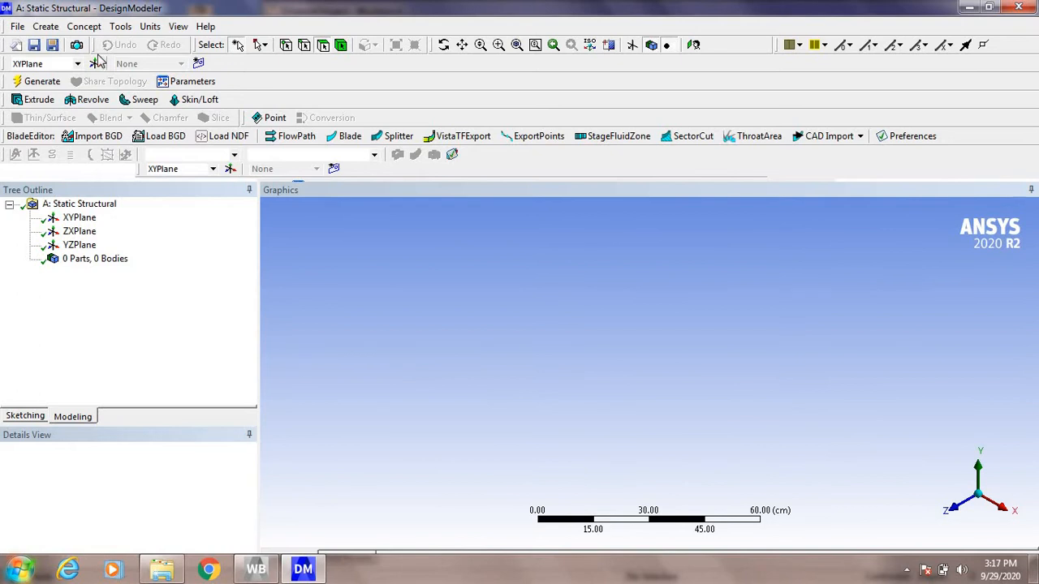
# Step: Generate a construction point at the origin, with its definition set to Manual Input
pyautogui.click(50, 27)
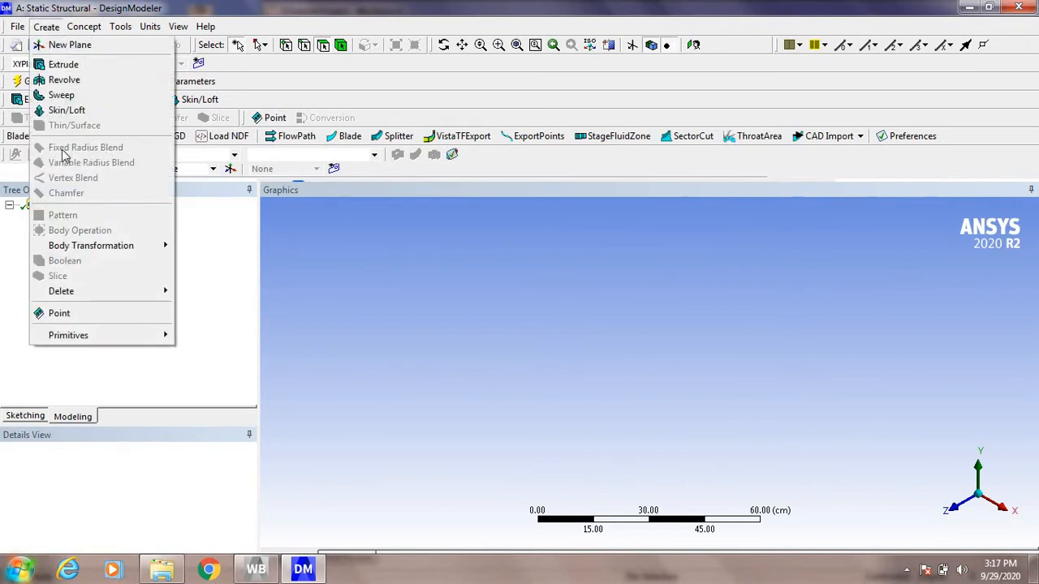
pyautogui.click(87, 317)
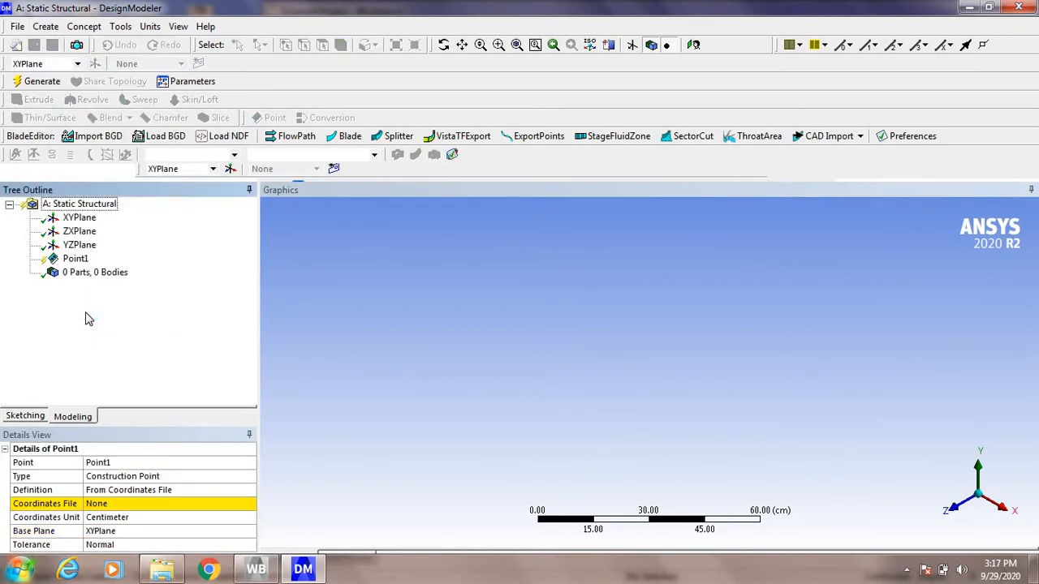
pyautogui.click(241, 491)
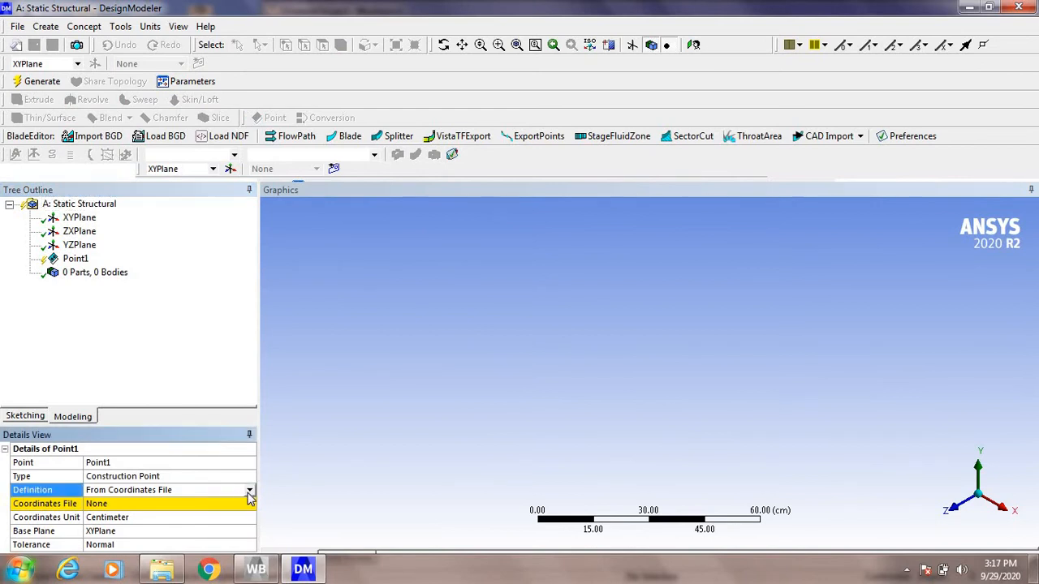
pyautogui.click(249, 491)
pyautogui.click(162, 542)
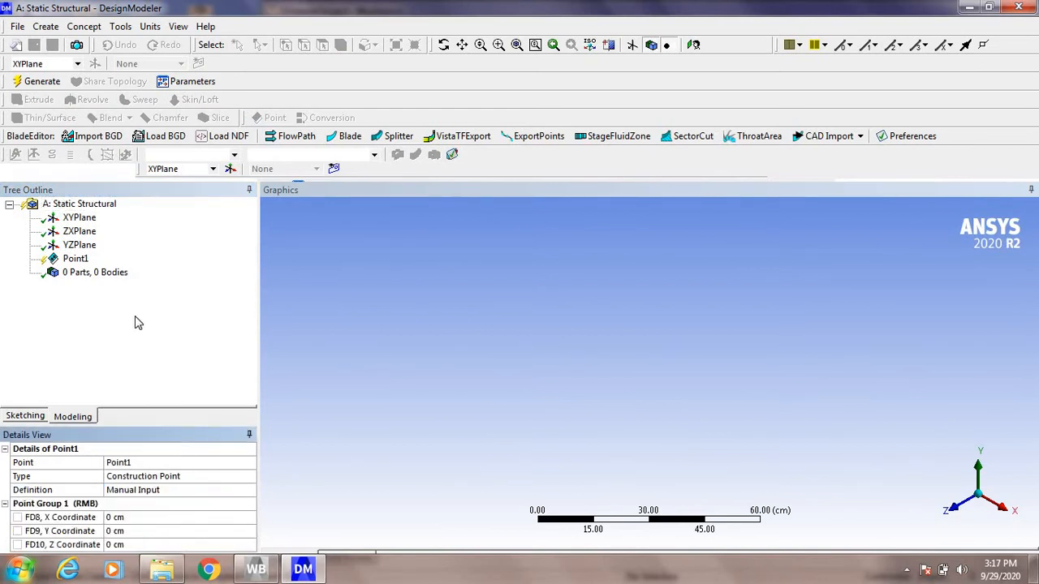
pyautogui.click(49, 84)
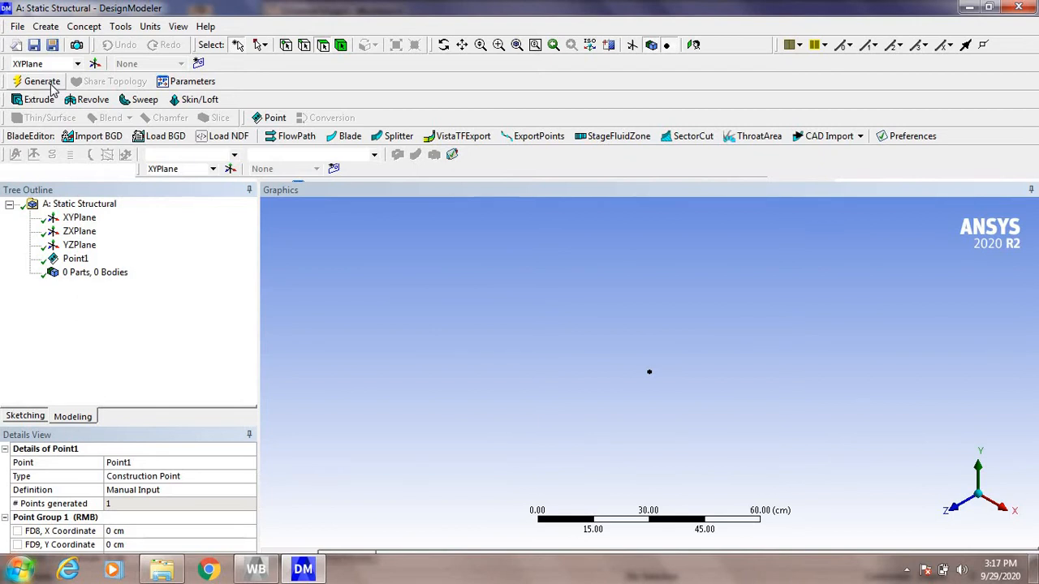
# Step: Add a second construction point with its definition set to Manual Input
pyautogui.click(50, 27)
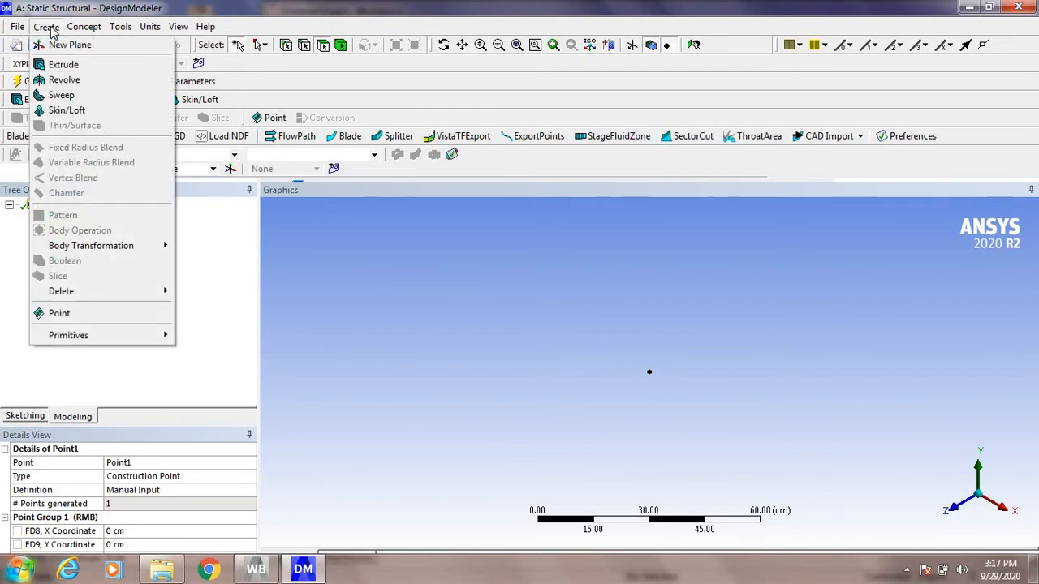
pyautogui.click(78, 315)
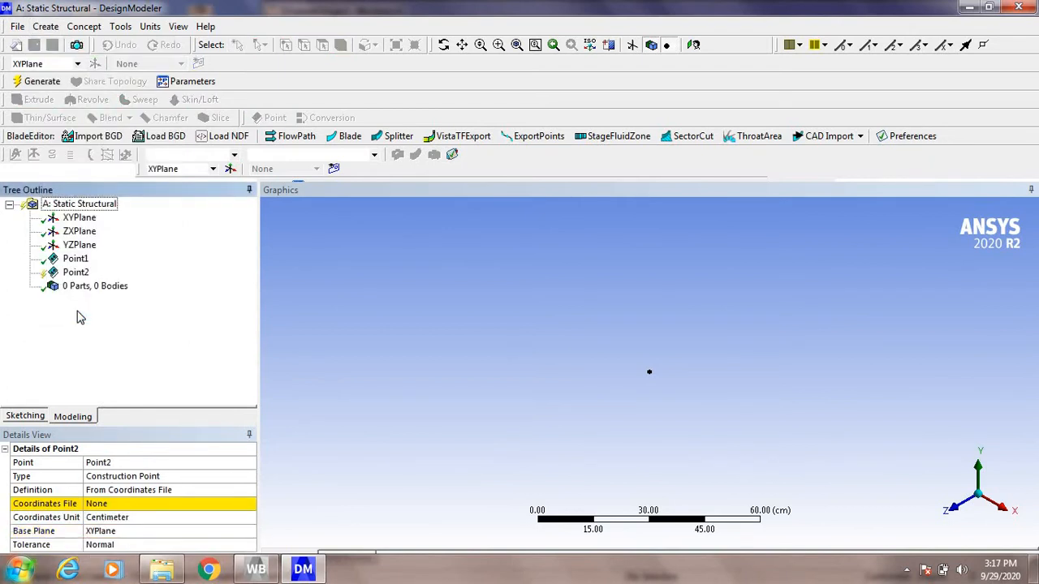
pyautogui.click(211, 491)
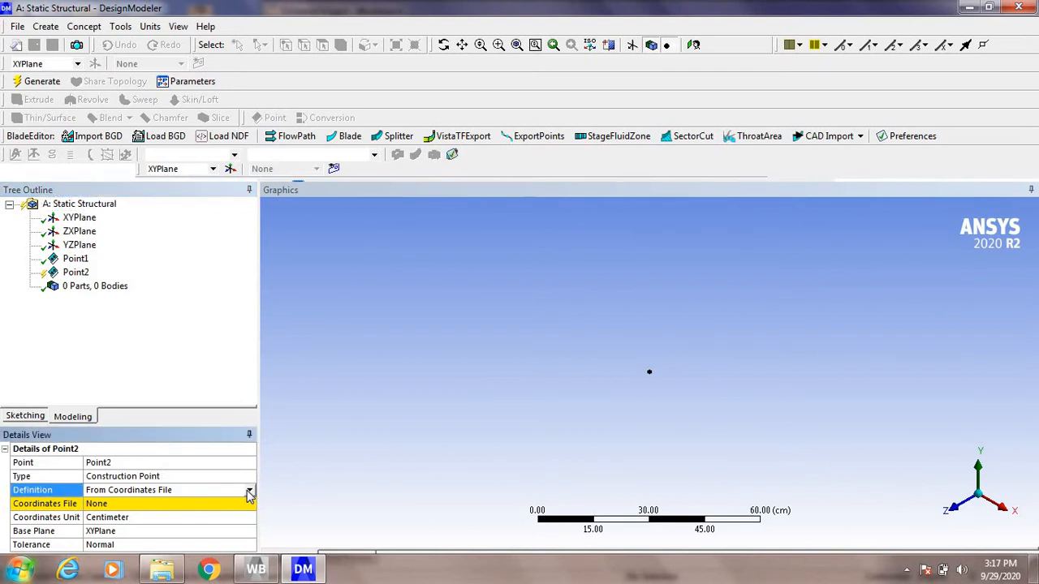
pyautogui.click(249, 493)
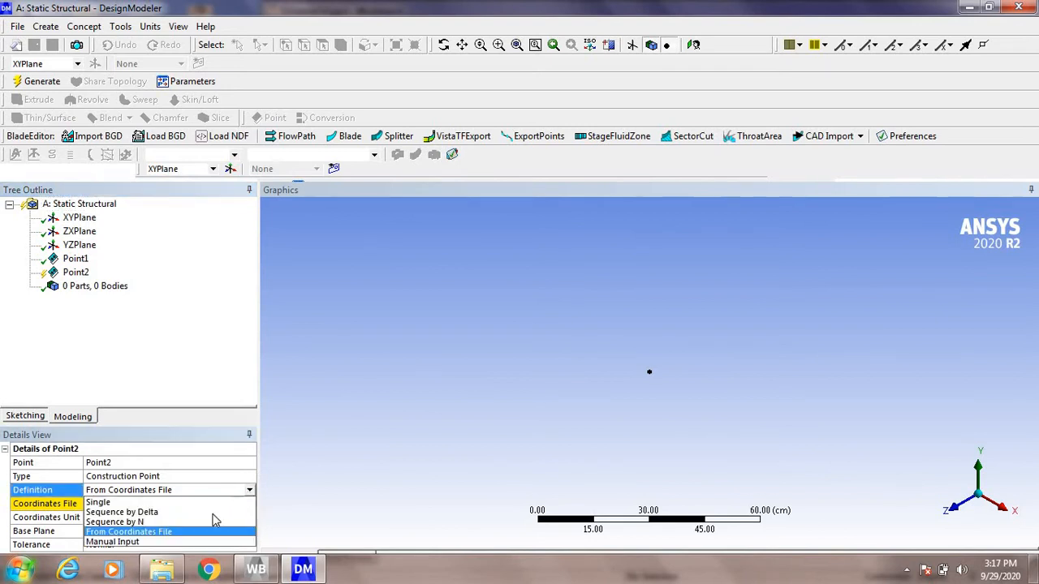
pyautogui.click(197, 541)
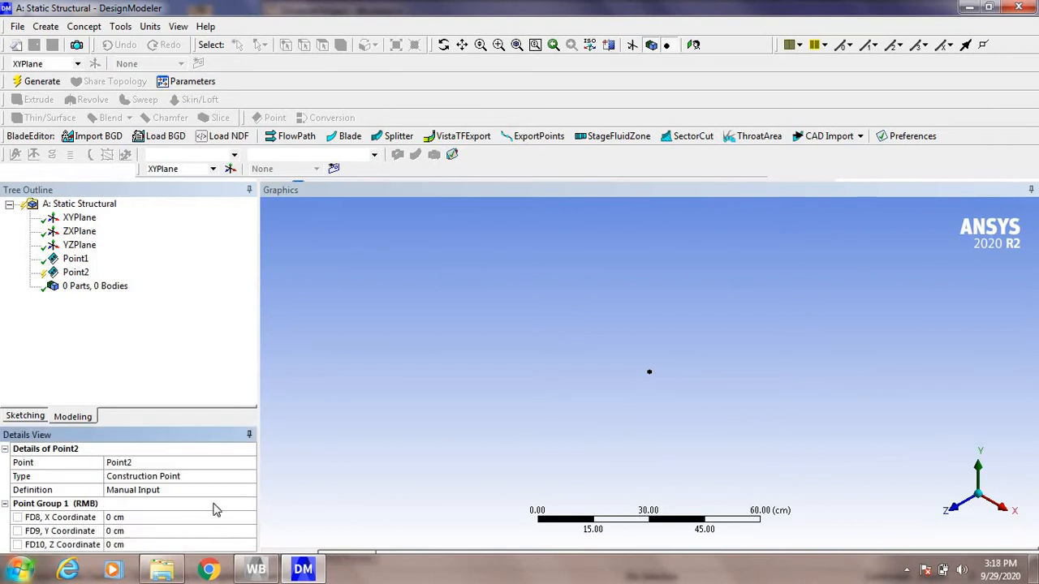
# Step: Set the second point's coordinates to X 100 cm, Y 50 cm and Z 30 cm, and generate it
pyautogui.click(168, 520)
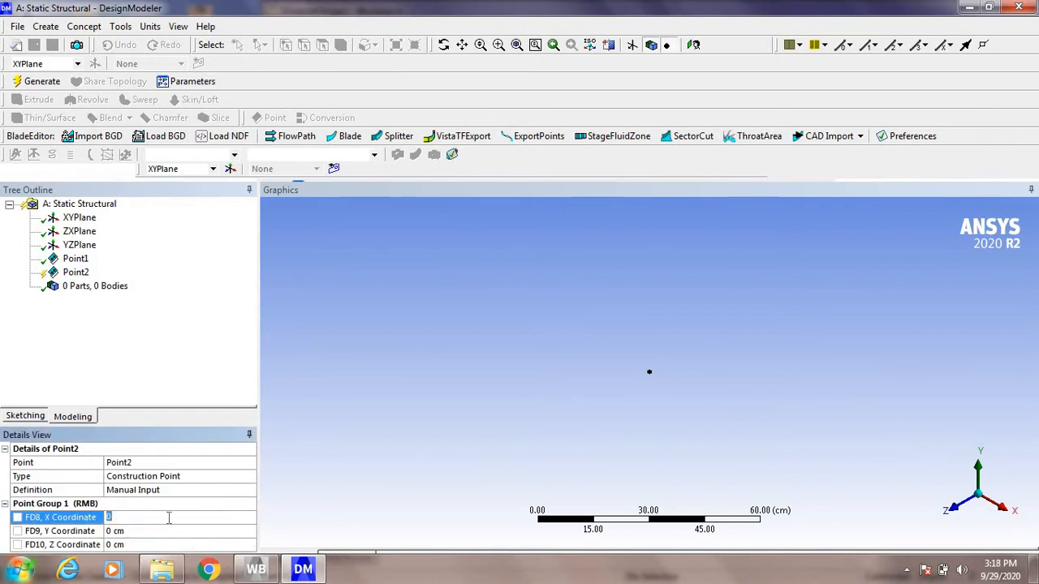
pyautogui.write('100')
pyautogui.click(149, 532)
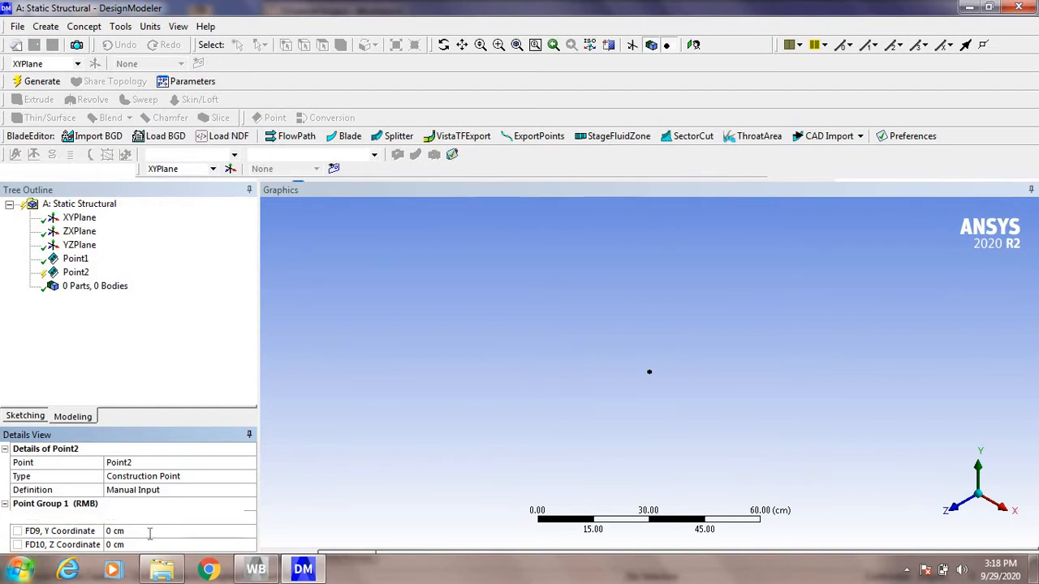
pyautogui.write('5')
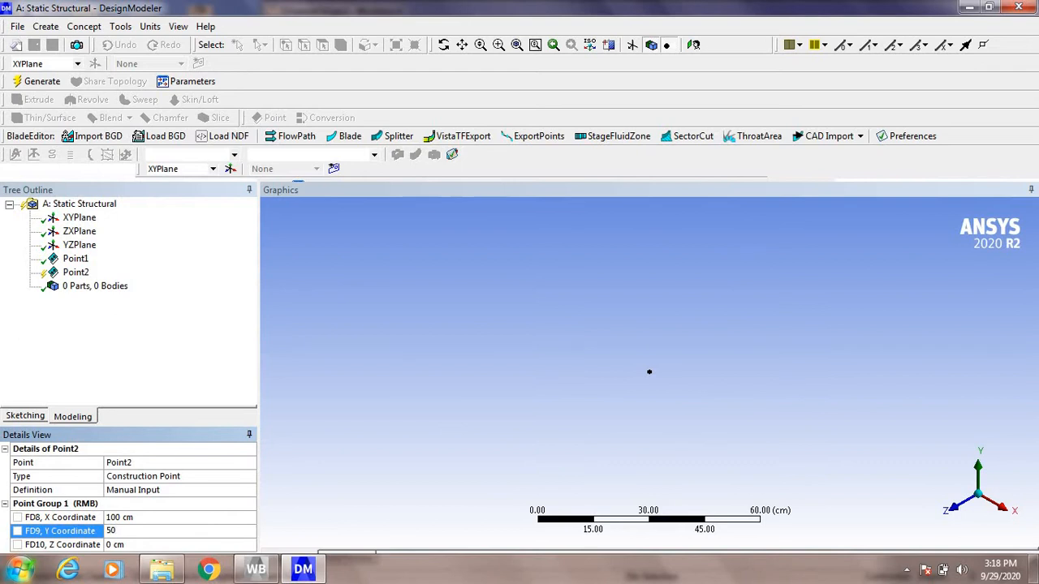
pyautogui.write('0')
pyautogui.click(206, 520)
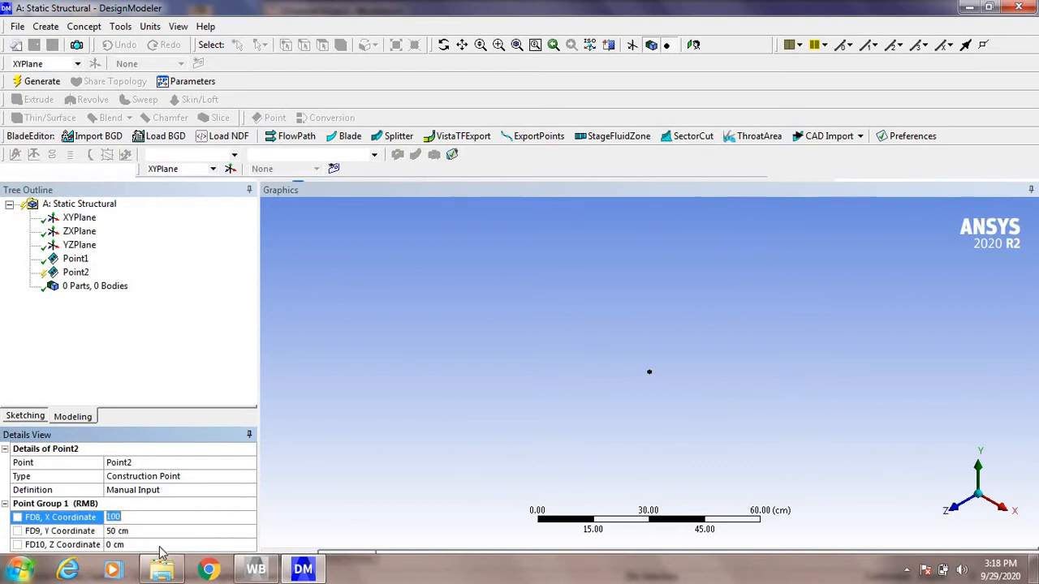
pyautogui.click(160, 545)
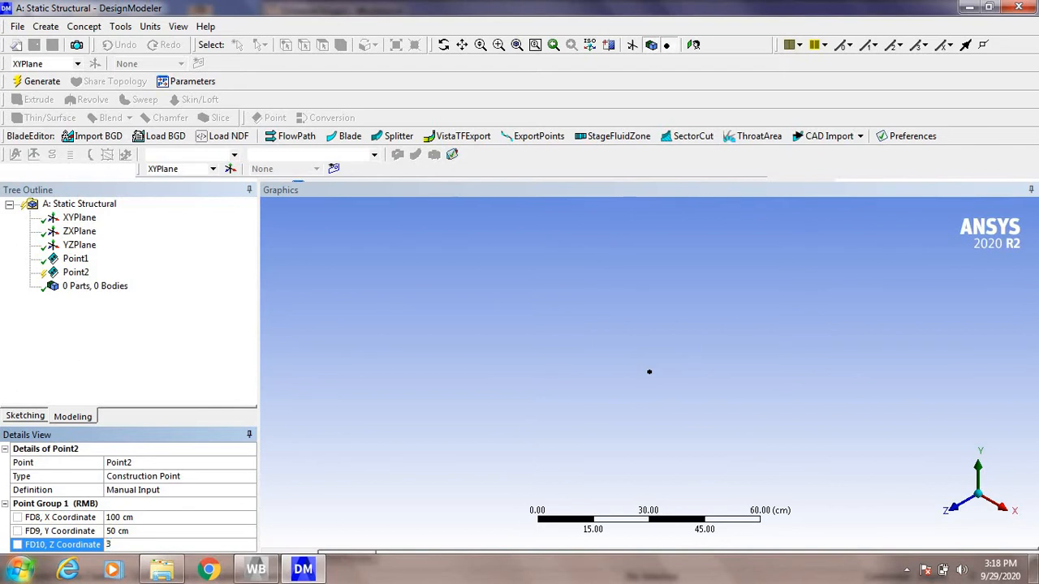
pyautogui.click(362, 378)
pyautogui.click(41, 82)
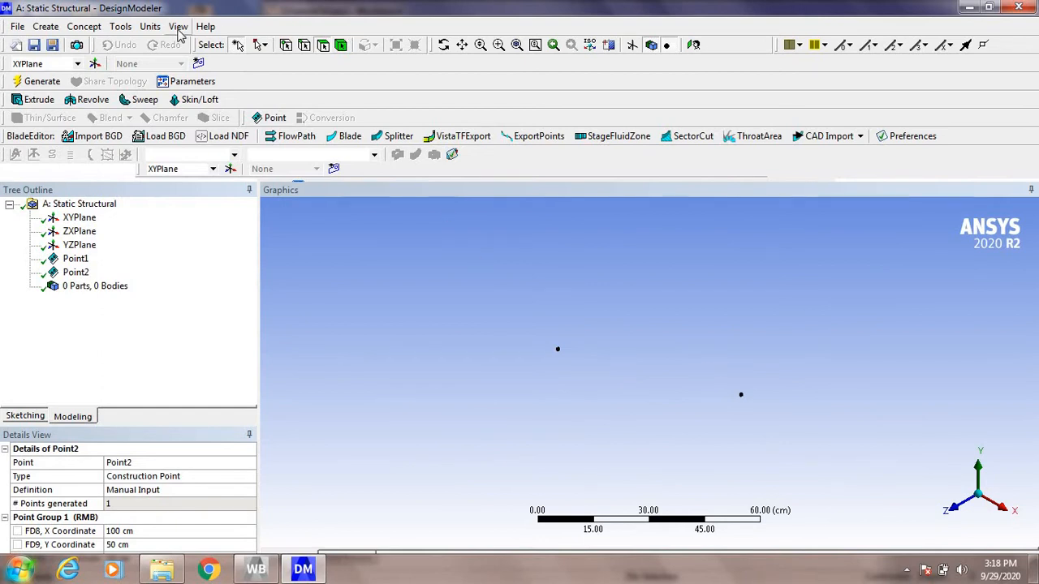
# Step: Generate a line body with Lines From Points, using a point segment from the origin point to the second construction point
pyautogui.click(130, 29)
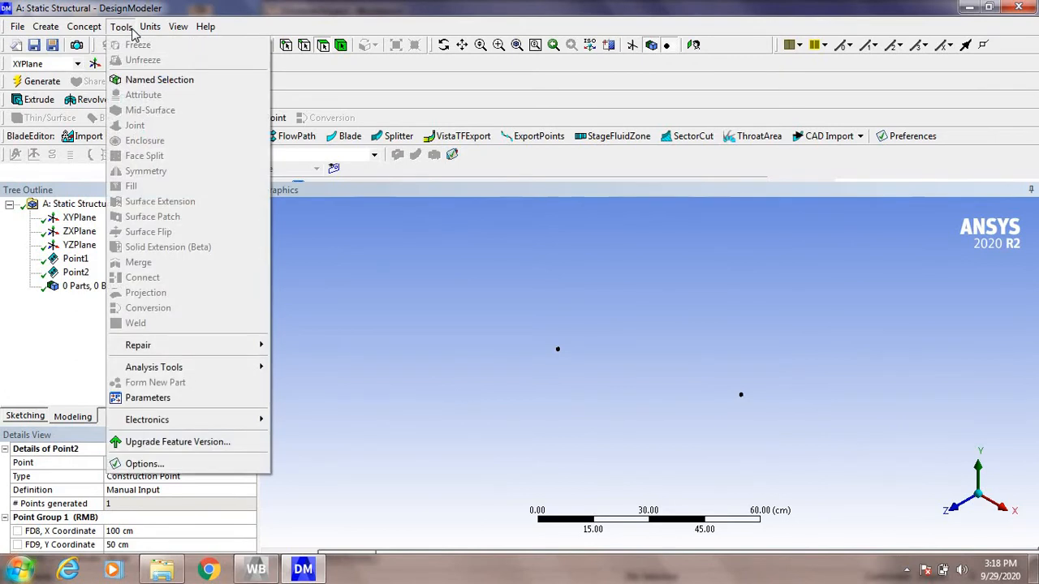
pyautogui.moveTo(81, 31)
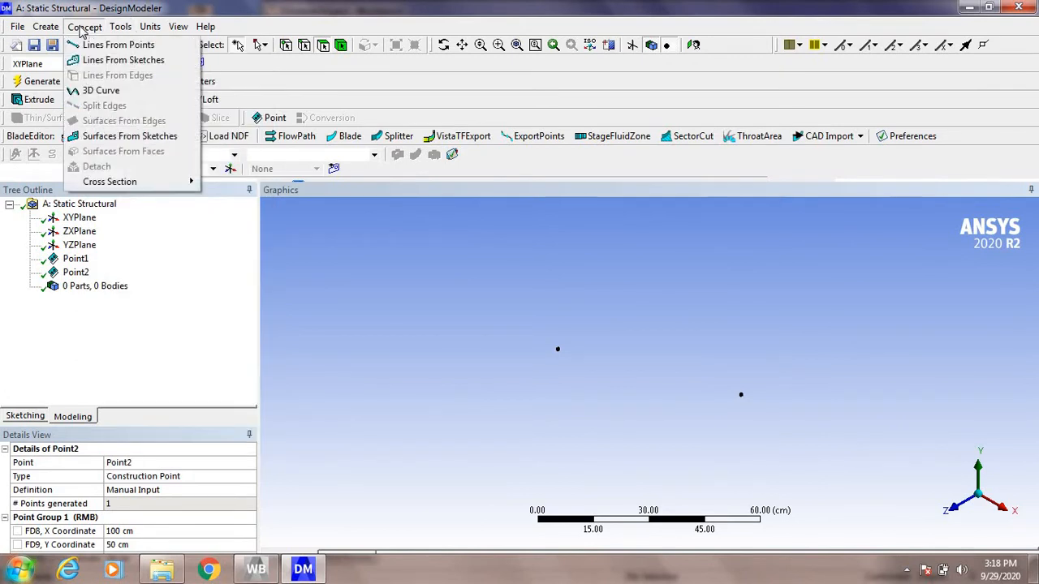
pyautogui.click(96, 45)
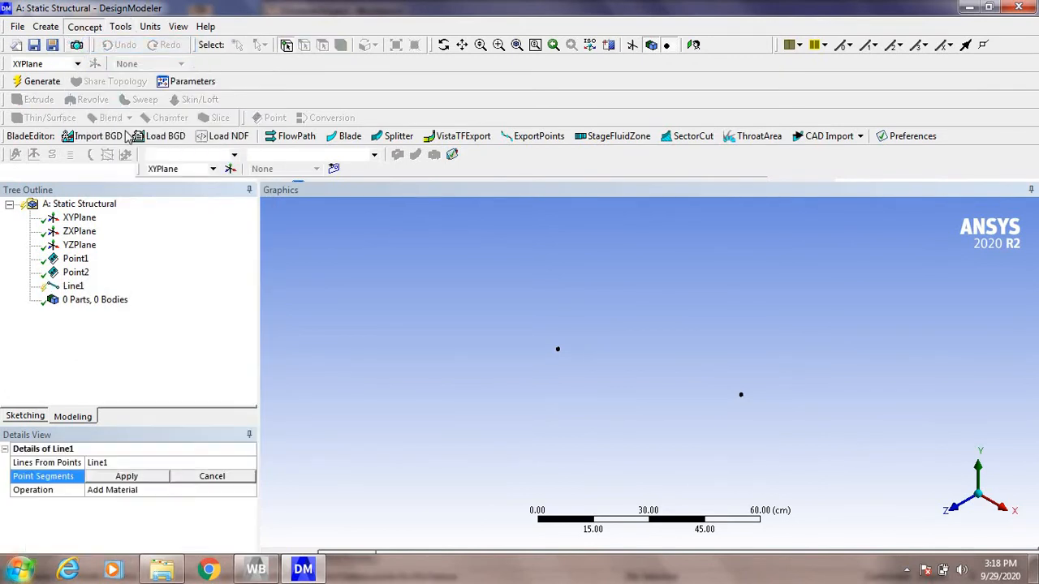
pyautogui.click(557, 350)
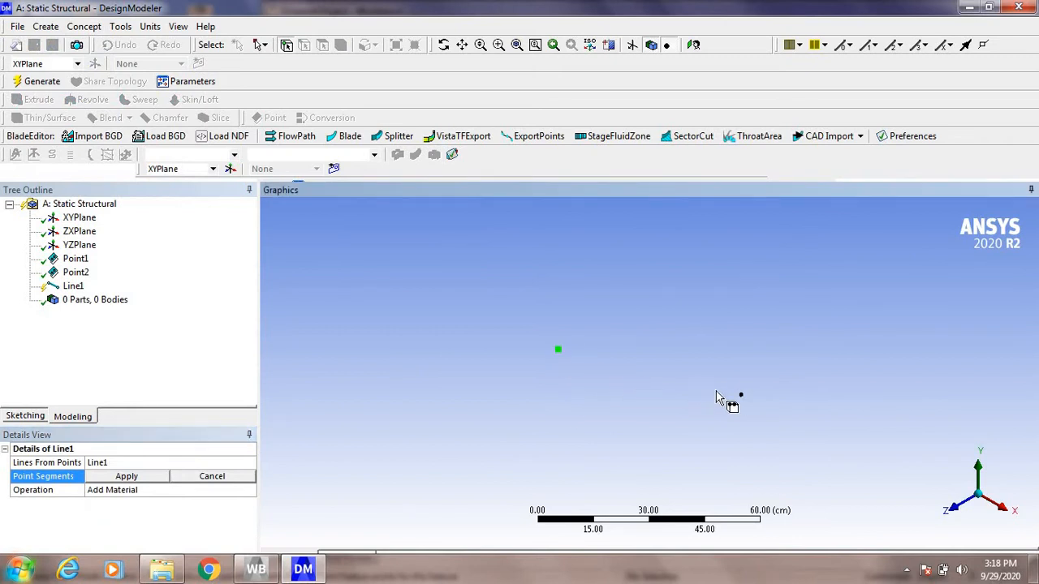
pyautogui.click(740, 396)
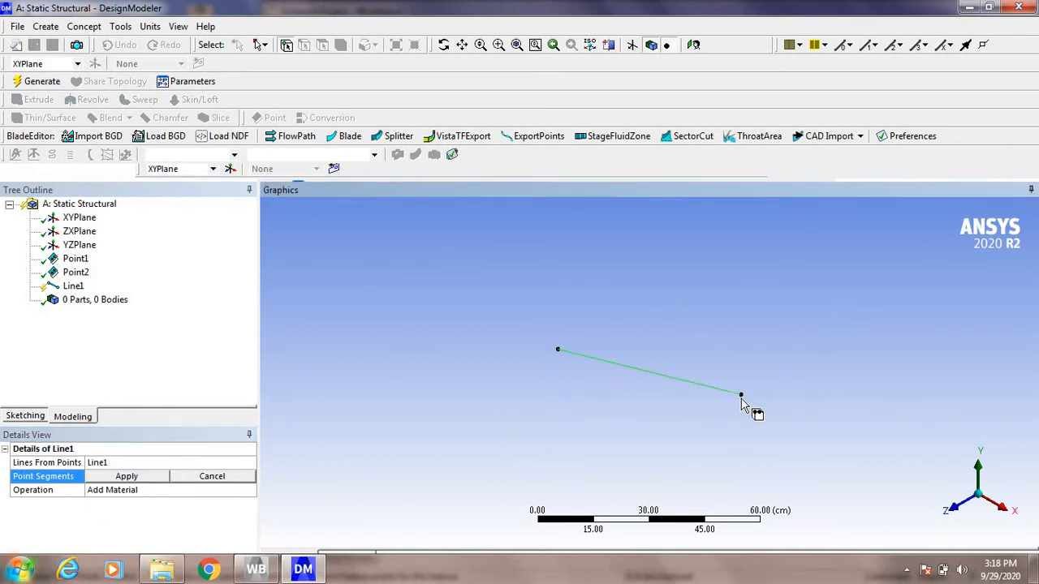
pyautogui.click(130, 477)
pyautogui.click(40, 84)
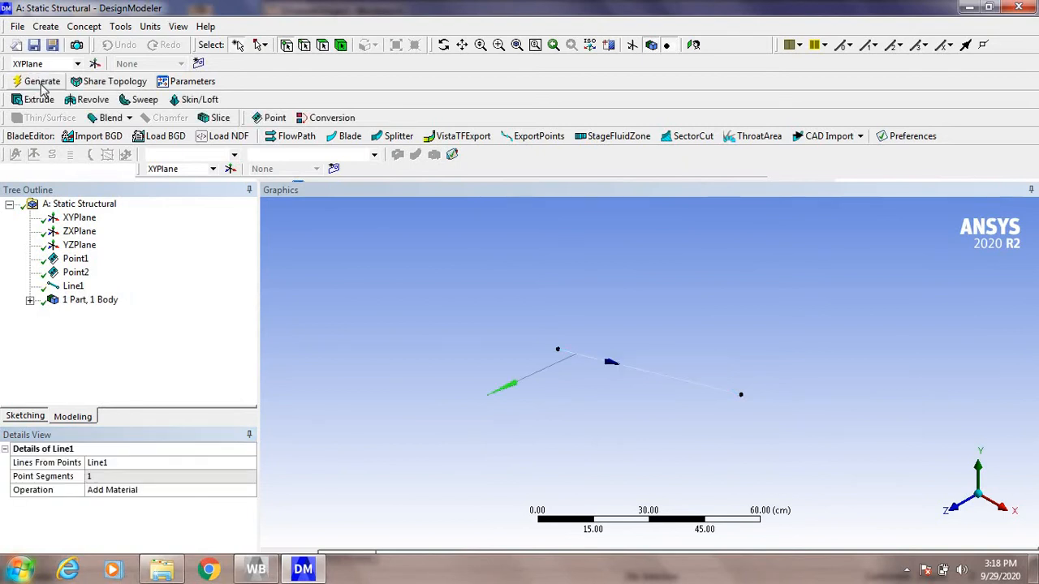
# Step: Create a circular cross section for the inclined line body with radius R set to 2 cm
pyautogui.click(82, 29)
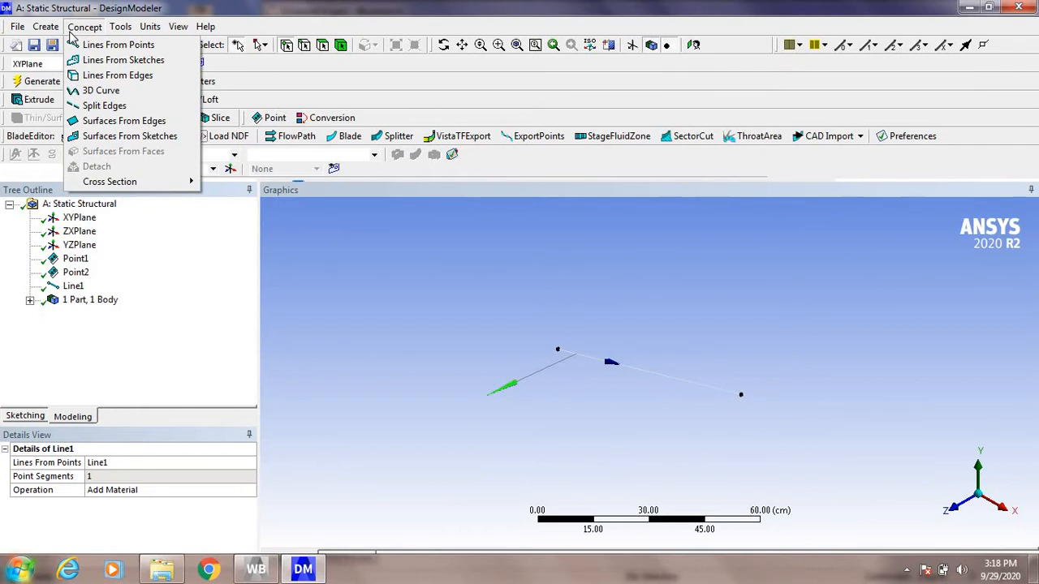
pyautogui.moveTo(147, 183)
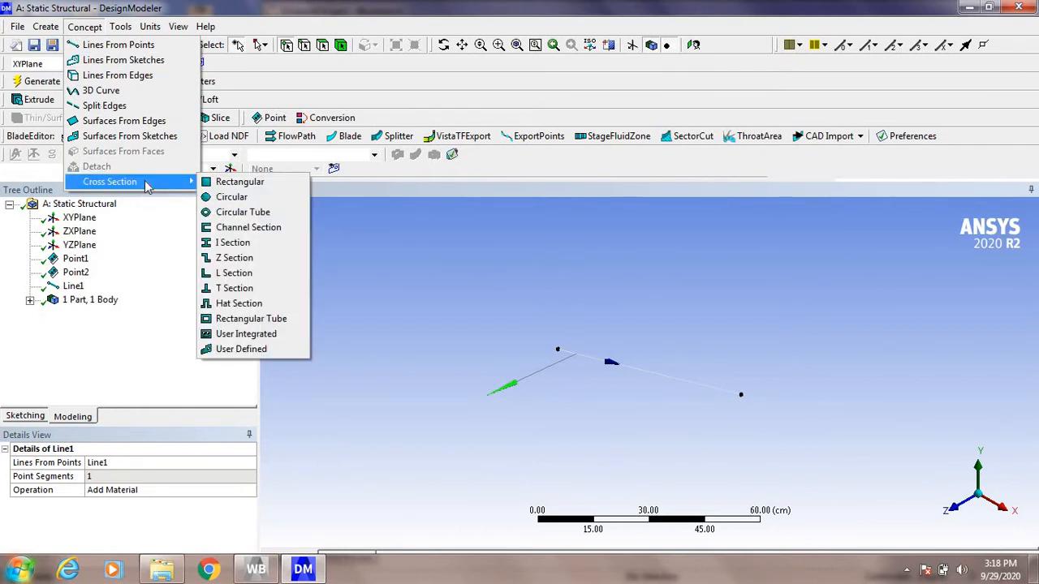
pyautogui.click(237, 197)
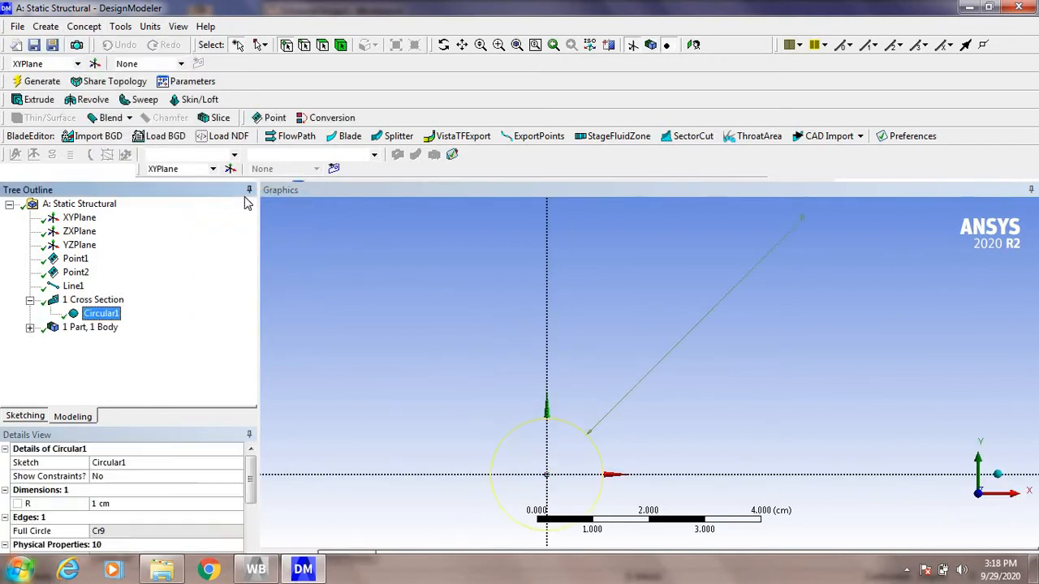
pyautogui.click(157, 504)
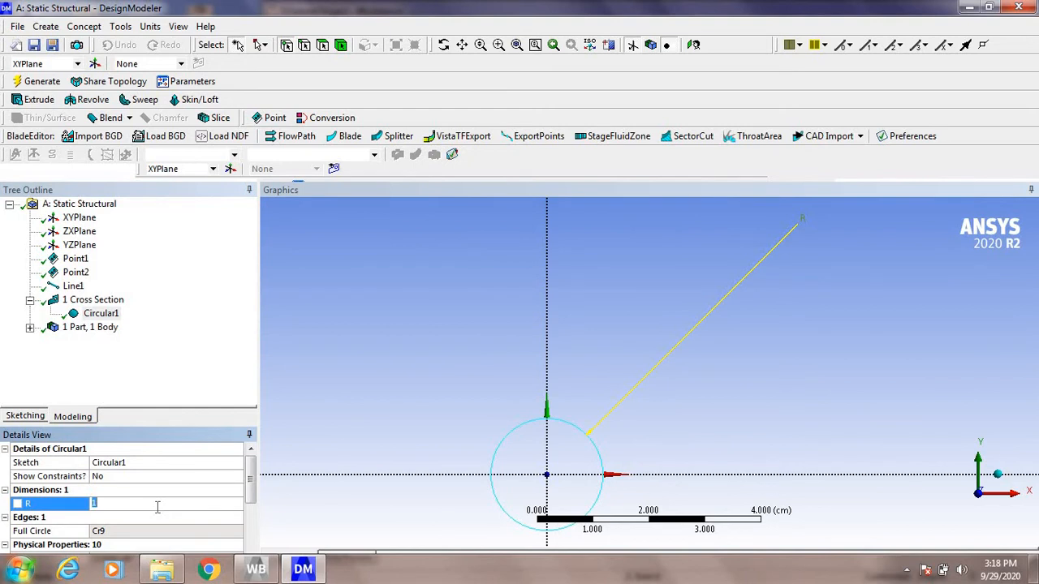
pyautogui.write('2')
pyautogui.press('Return')
# Step: Assign the circular cross section Circular1 to the line body
pyautogui.click(31, 327)
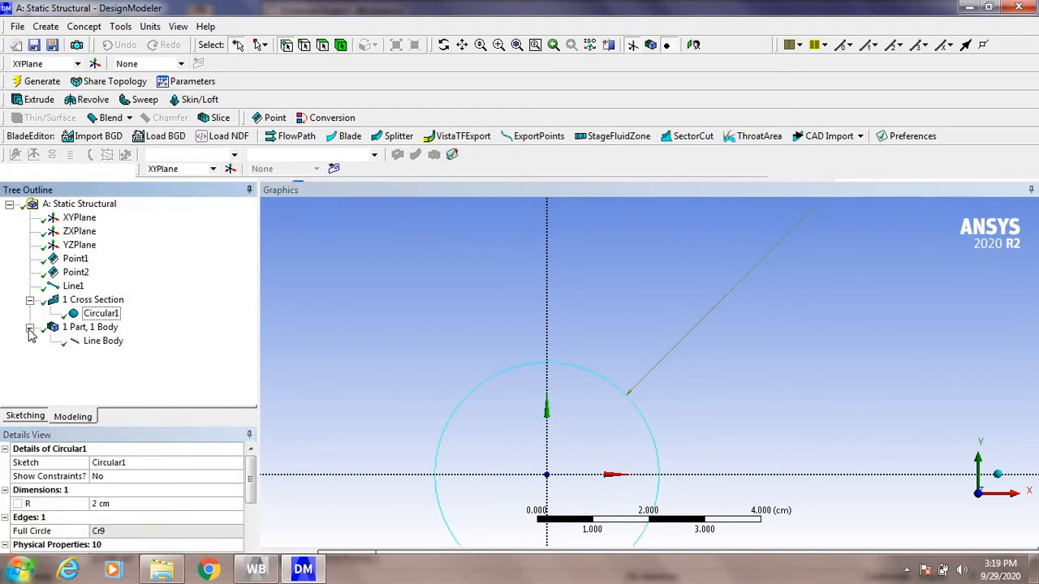
pyautogui.click(106, 344)
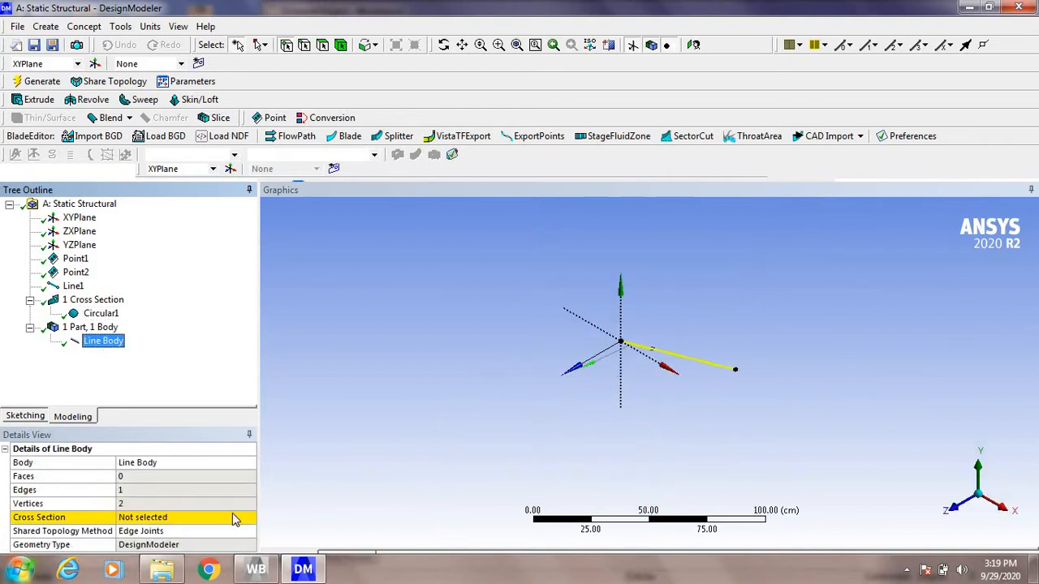
pyautogui.click(237, 519)
pyautogui.click(250, 519)
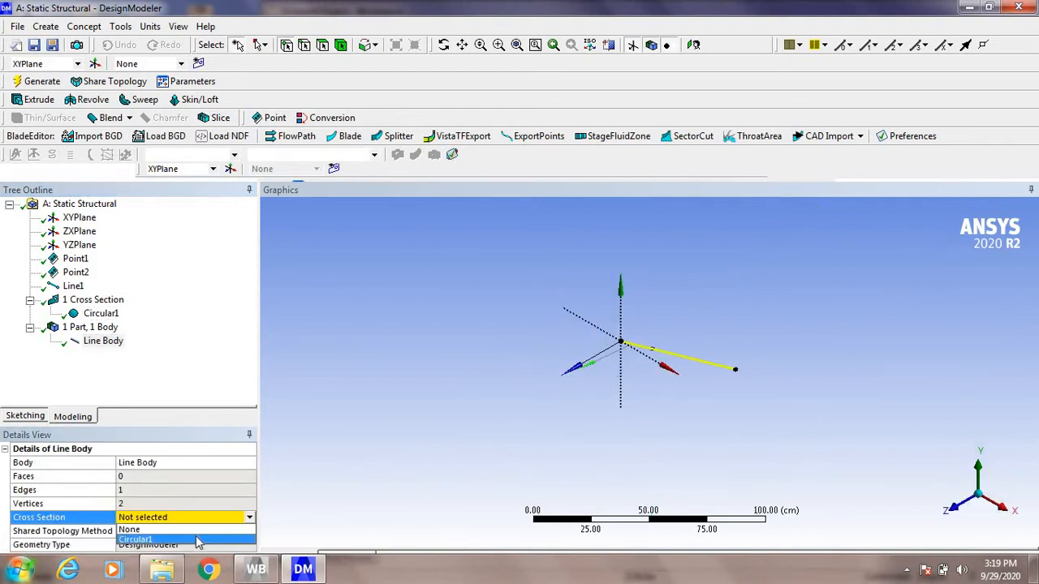
pyautogui.click(197, 540)
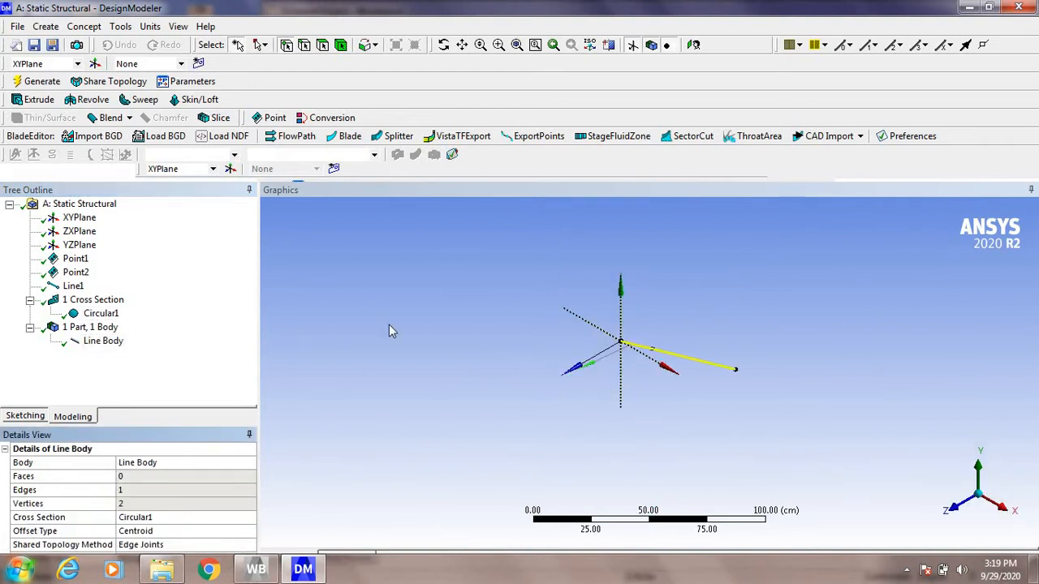
# Step: Display the inclined line body with its cross section solids and enlarge the view around the beam
pyautogui.click(178, 27)
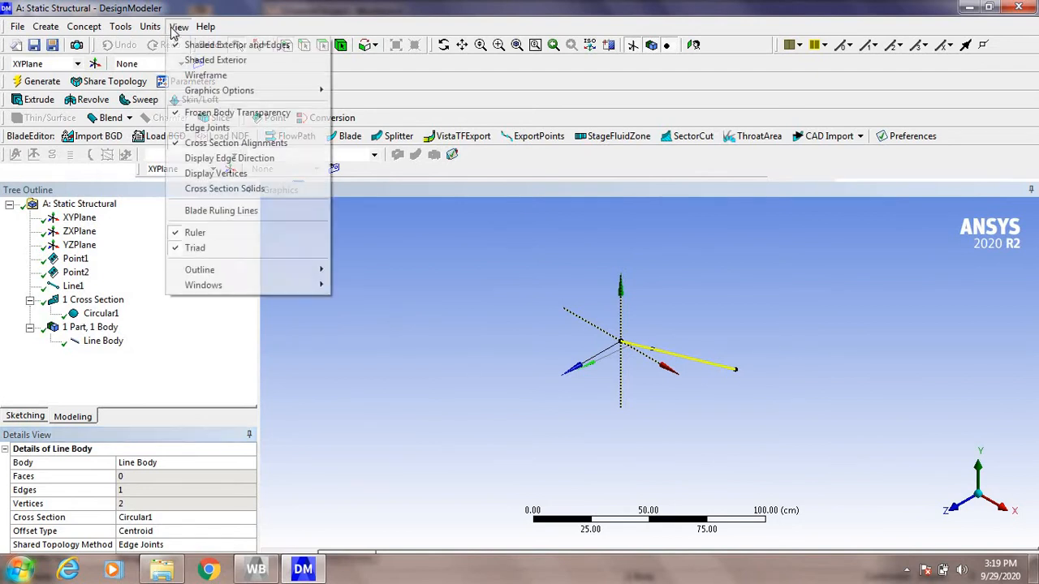
pyautogui.click(189, 190)
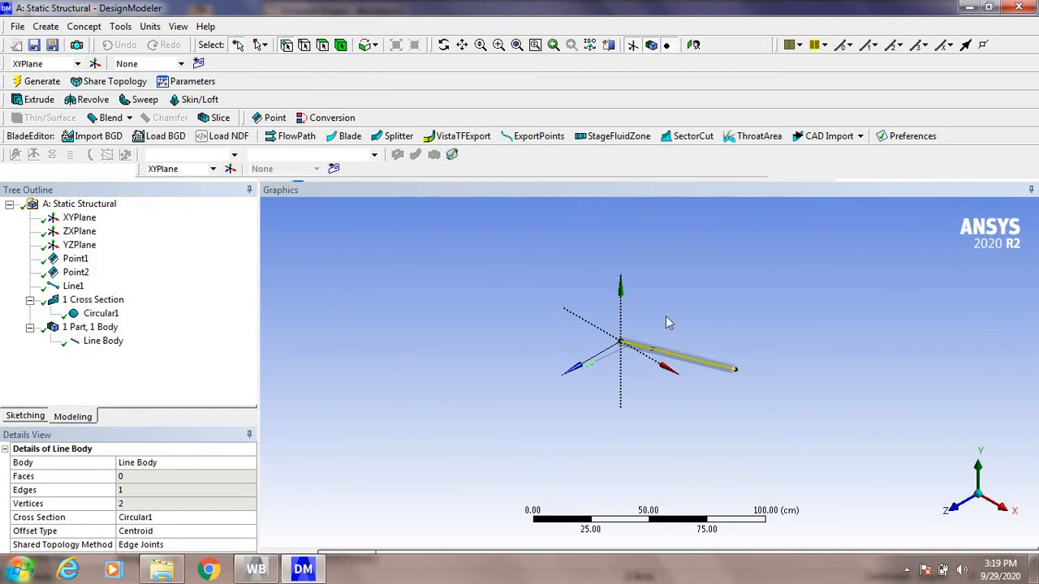
pyautogui.click(535, 45)
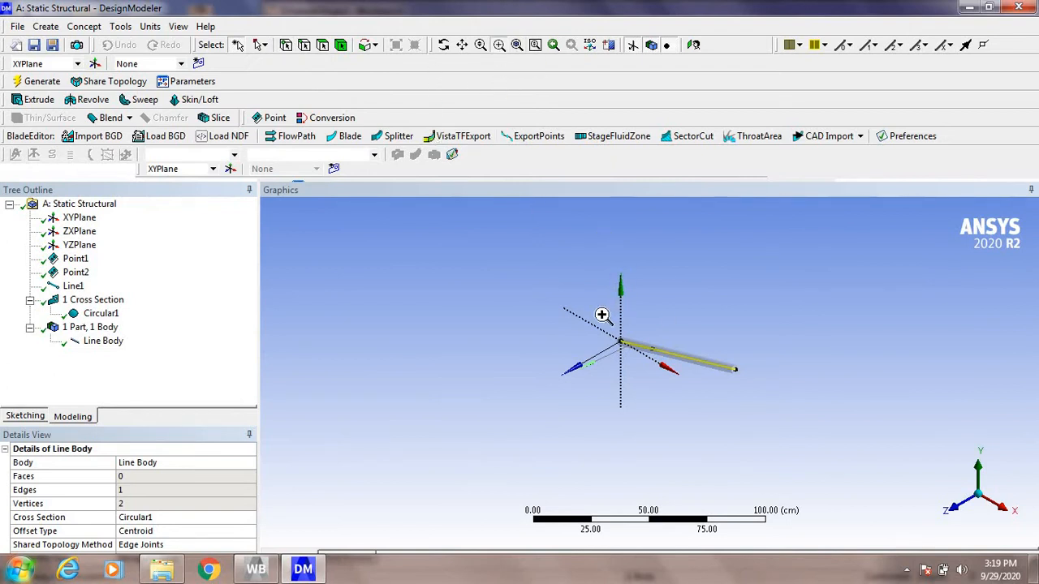
pyautogui.moveTo(602, 315); pyautogui.dragTo(782, 413)
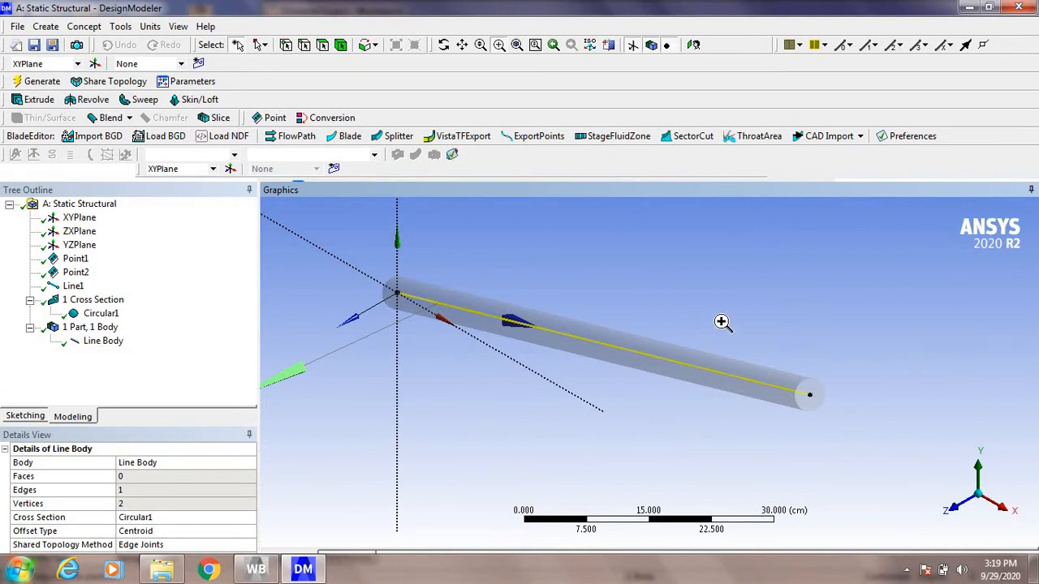
# Step: Open the static structural model in Mechanical and display the beam geometry with solid cross sections
pyautogui.click(971, 9)
pyautogui.doubleClick(593, 224)
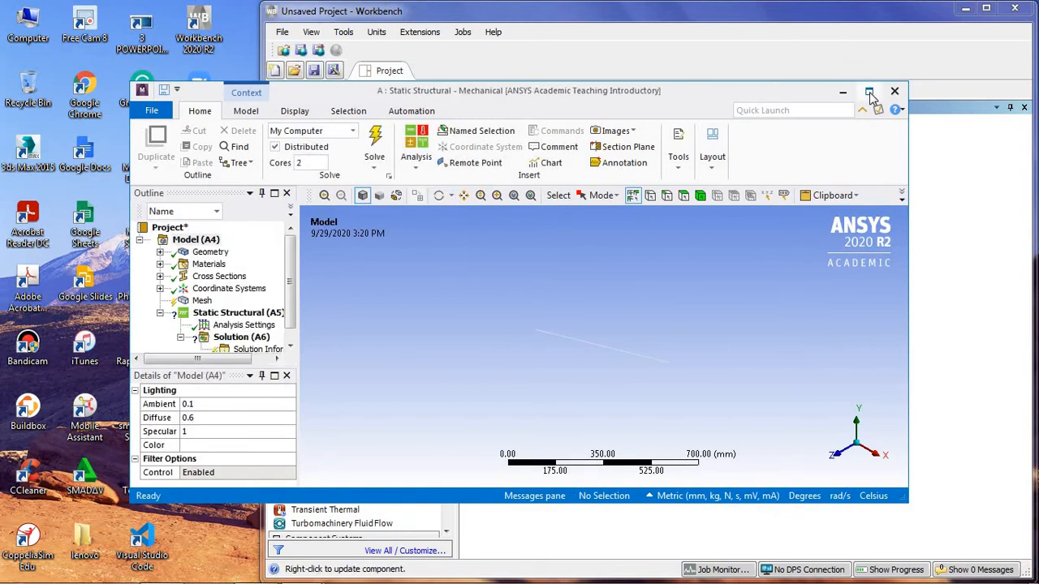
pyautogui.click(869, 95)
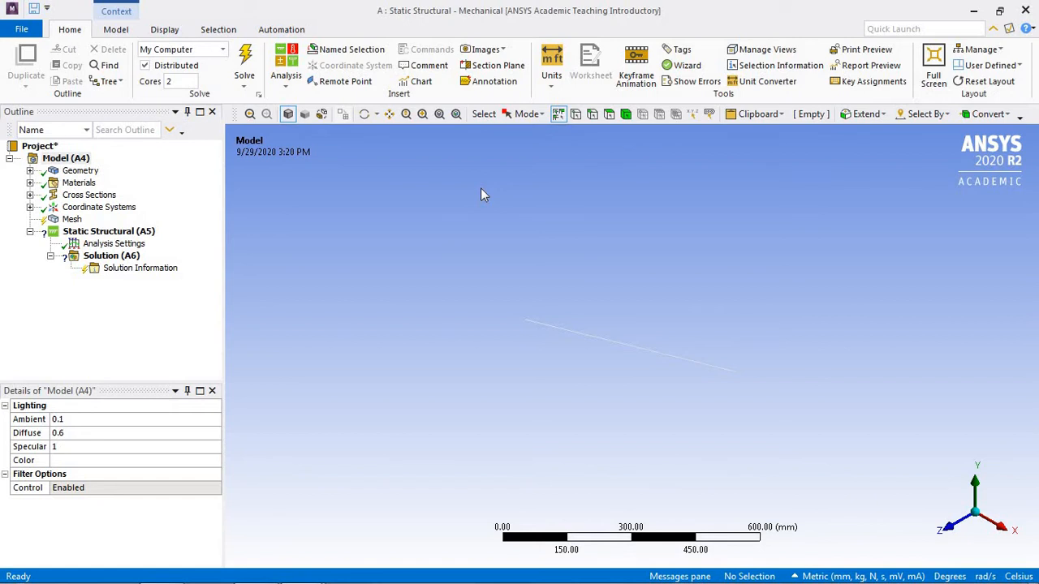
pyautogui.click(166, 30)
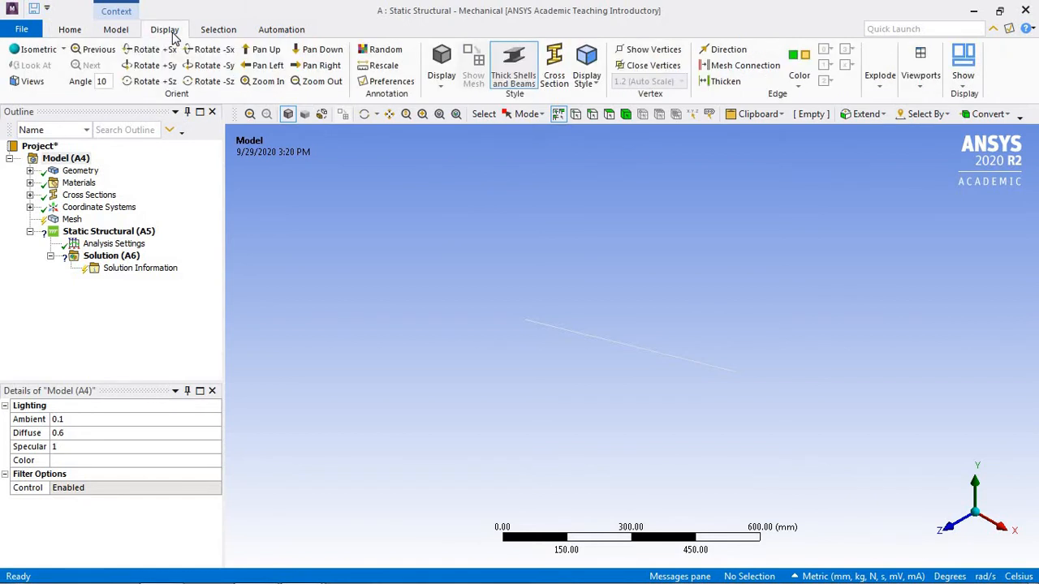
pyautogui.click(560, 73)
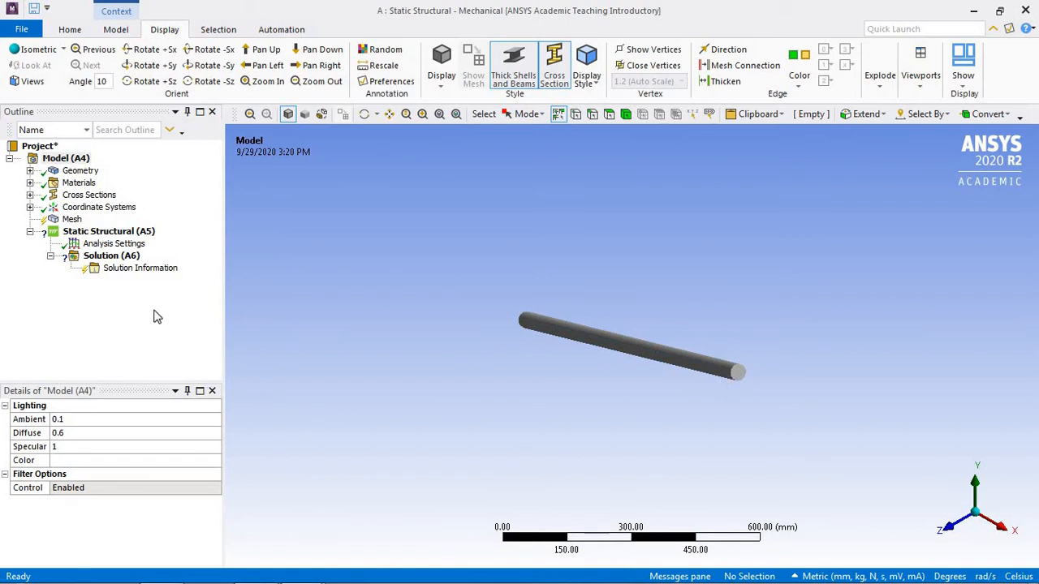
# Step: Add a fixed support to the static structural analysis at the beam's origin vertex
pyautogui.click(104, 235)
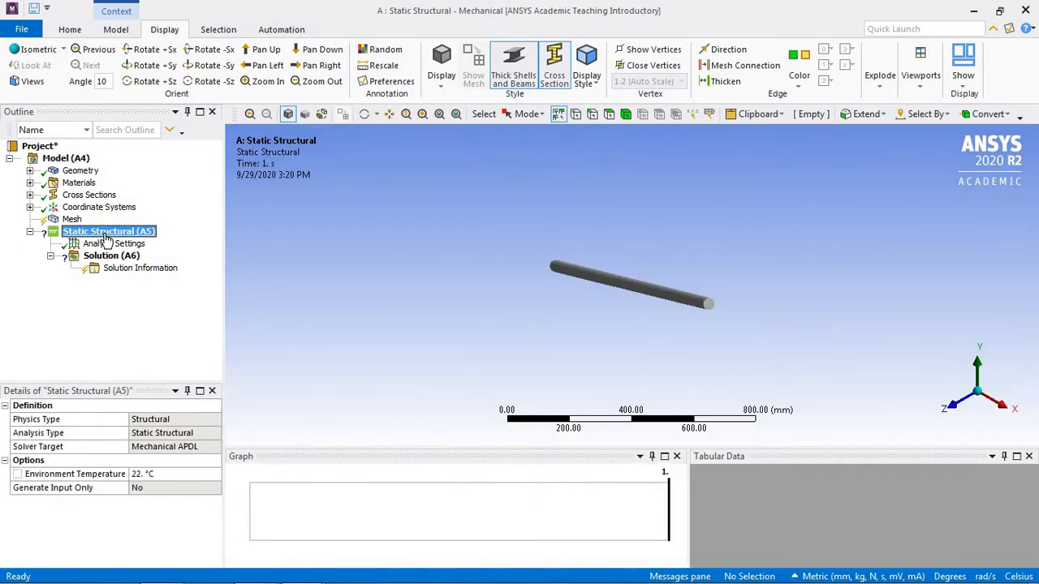
pyautogui.rightClick(106, 237)
pyautogui.moveTo(232, 243)
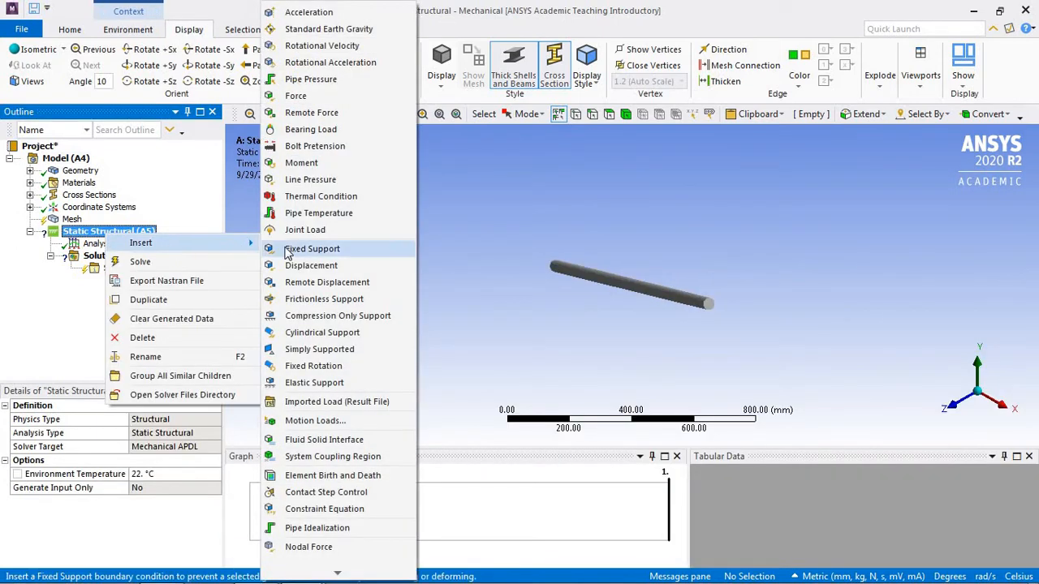
pyautogui.click(311, 249)
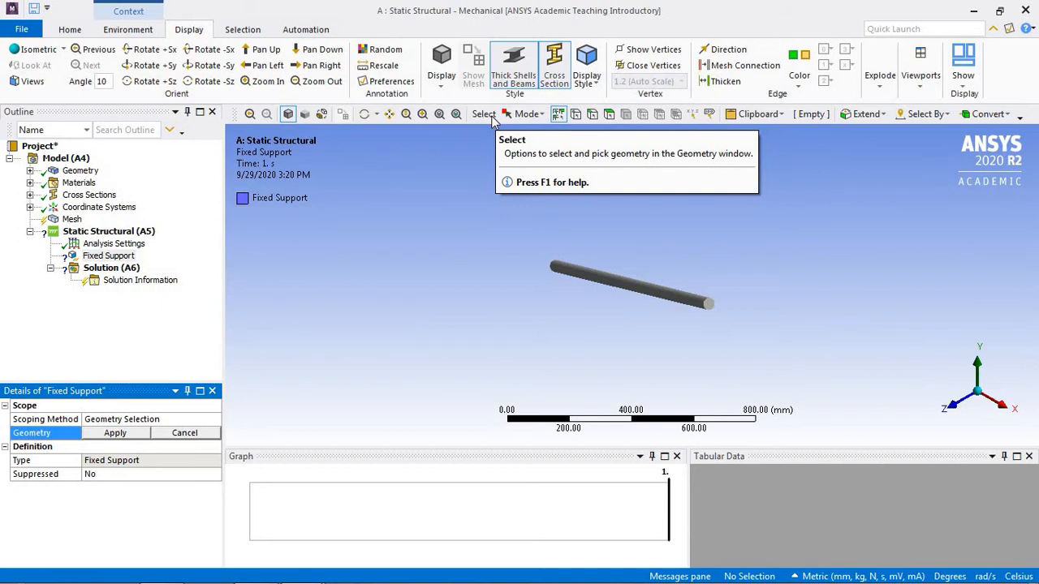
pyautogui.click(577, 115)
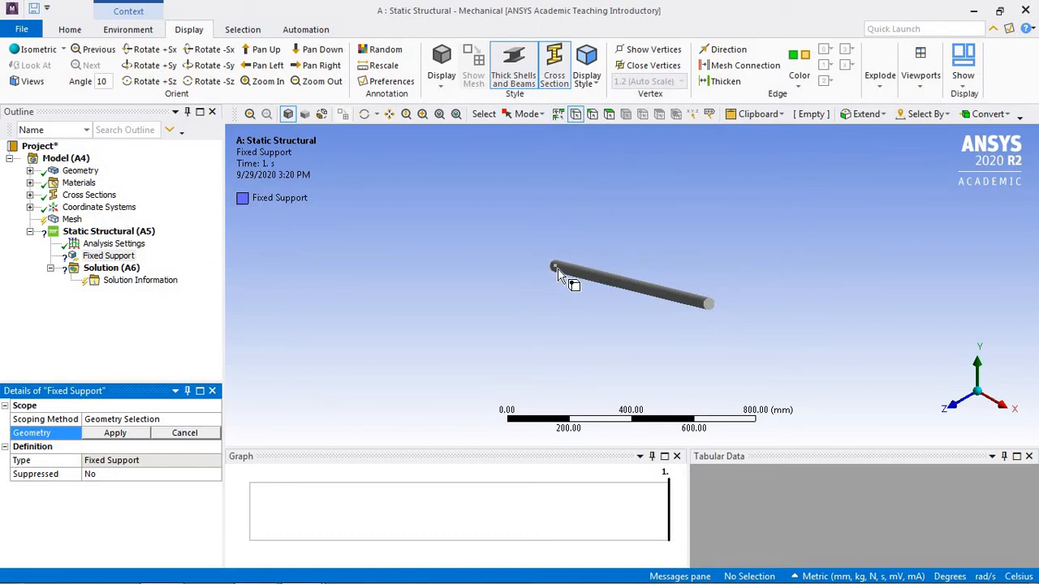
pyautogui.click(554, 268)
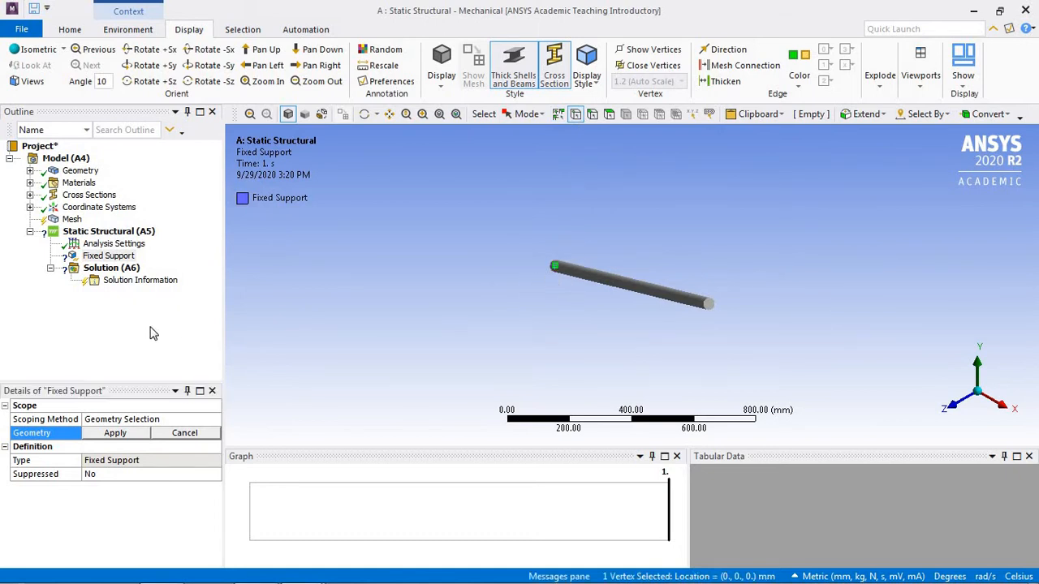
pyautogui.click(122, 432)
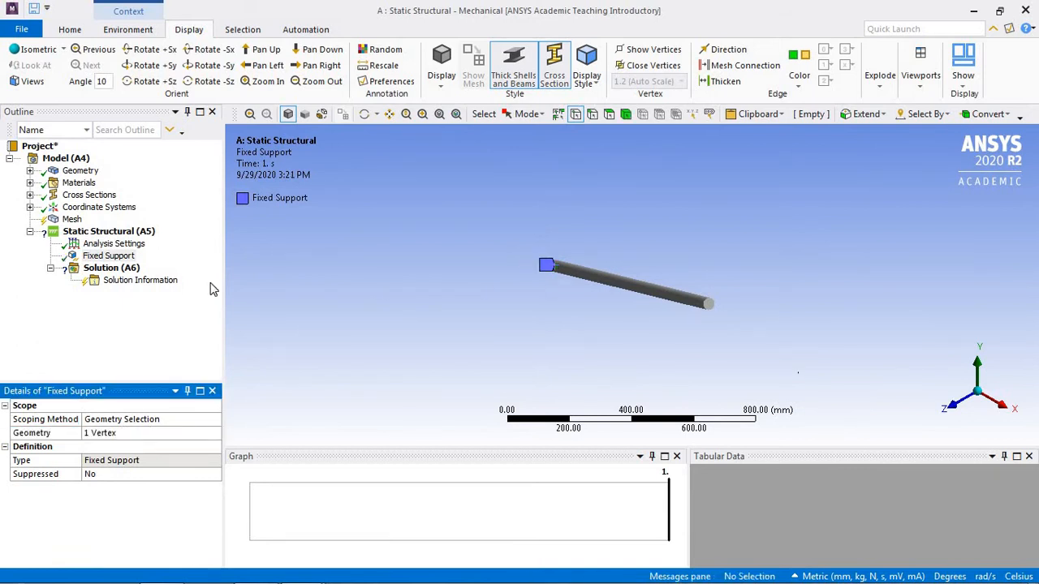
# Step: Add a force load to the static structural analysis, scoped to the vertex at the beam's free end
pyautogui.rightClick(137, 236)
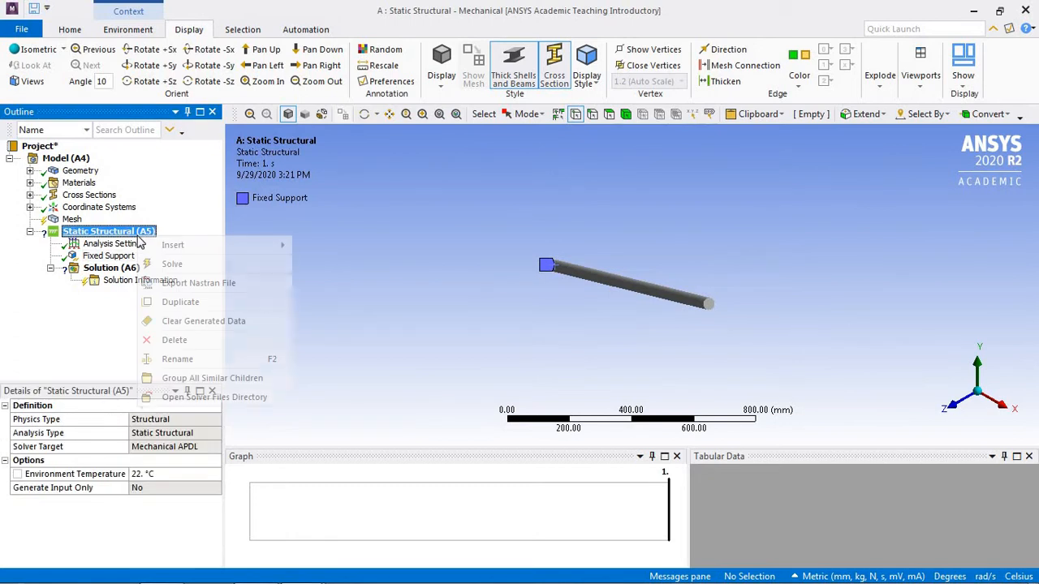
pyautogui.moveTo(155, 245)
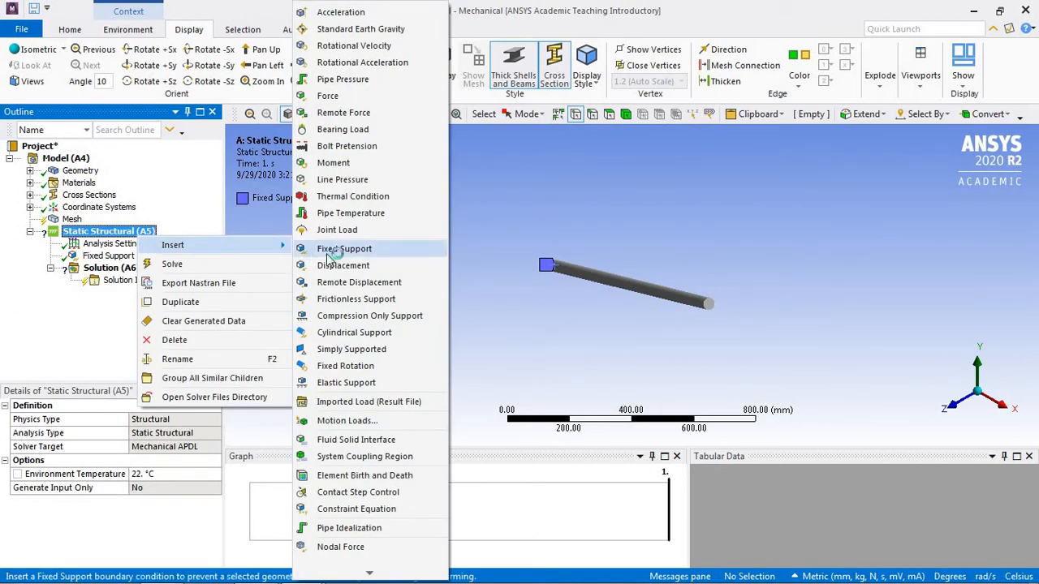
pyautogui.click(328, 96)
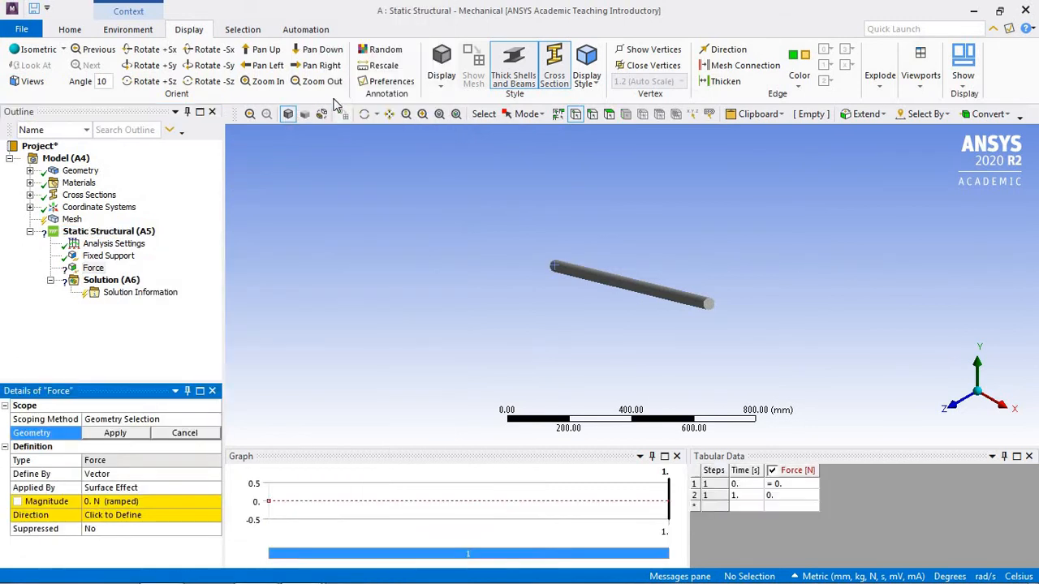
pyautogui.click(709, 306)
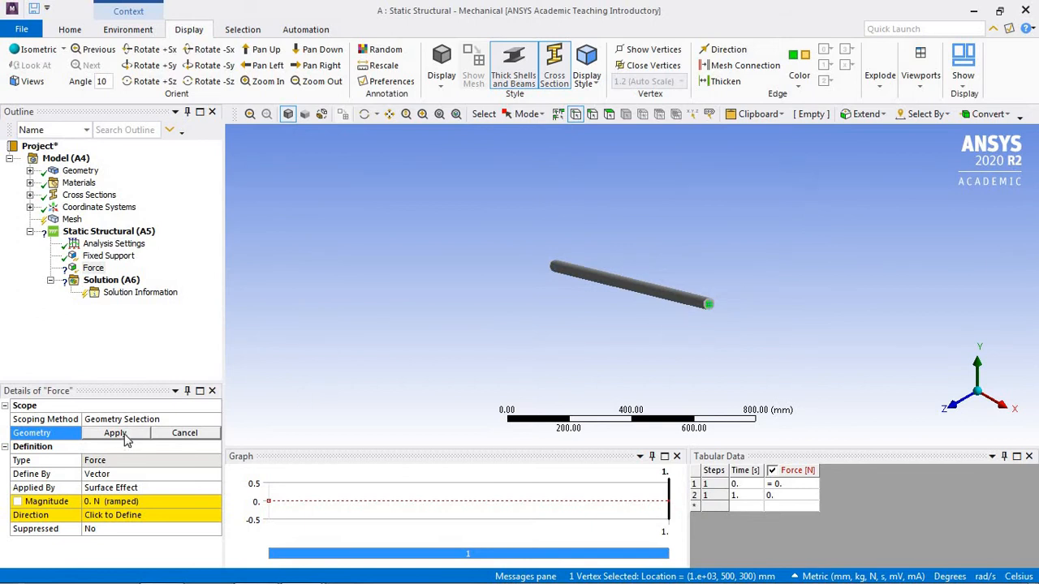
pyautogui.click(115, 433)
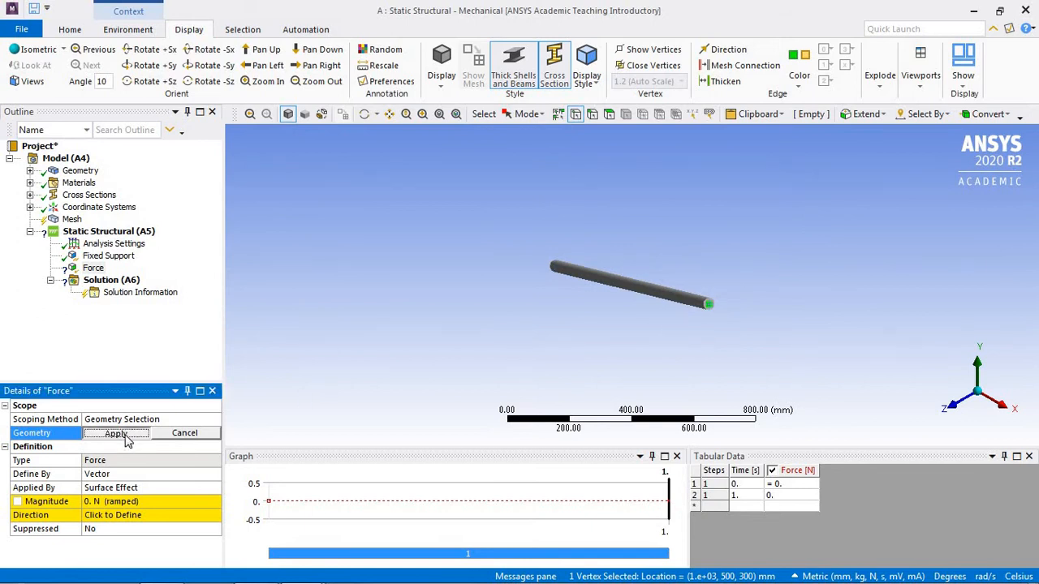
# Step: Define the force by components and set its Y component to -100 N
pyautogui.click(199, 476)
pyautogui.click(215, 477)
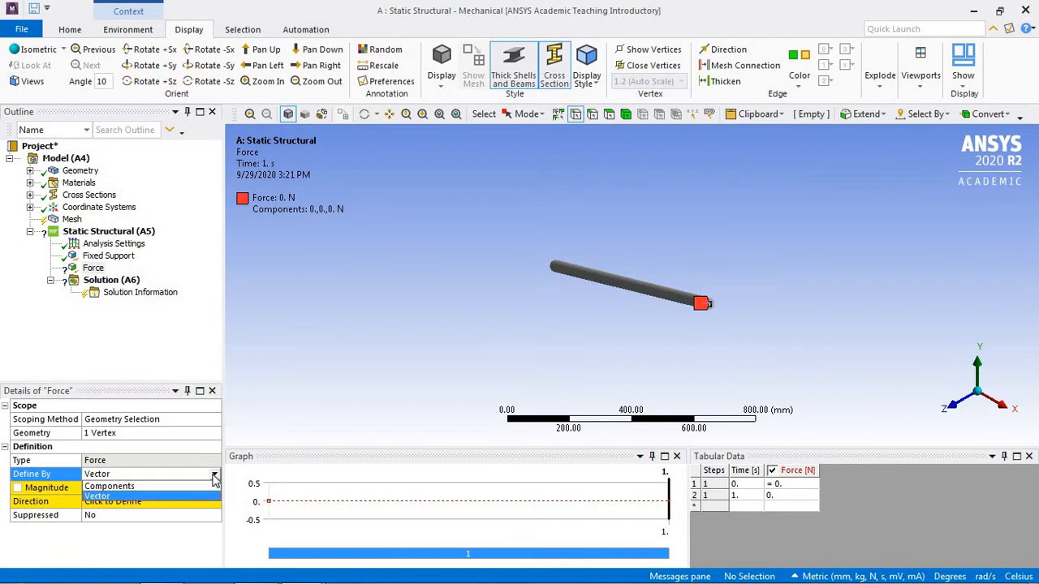
pyautogui.click(191, 486)
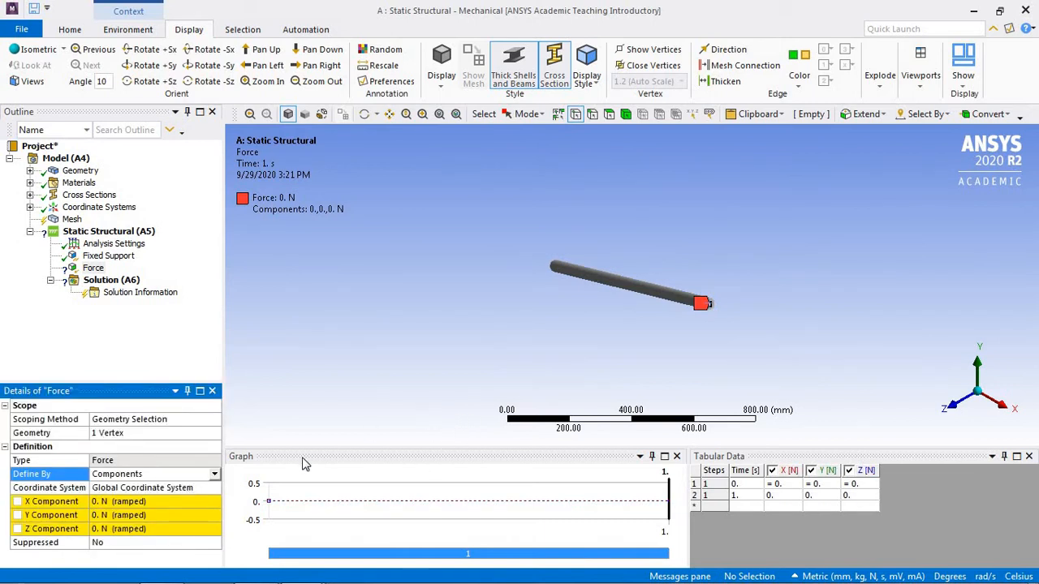
pyautogui.click(140, 518)
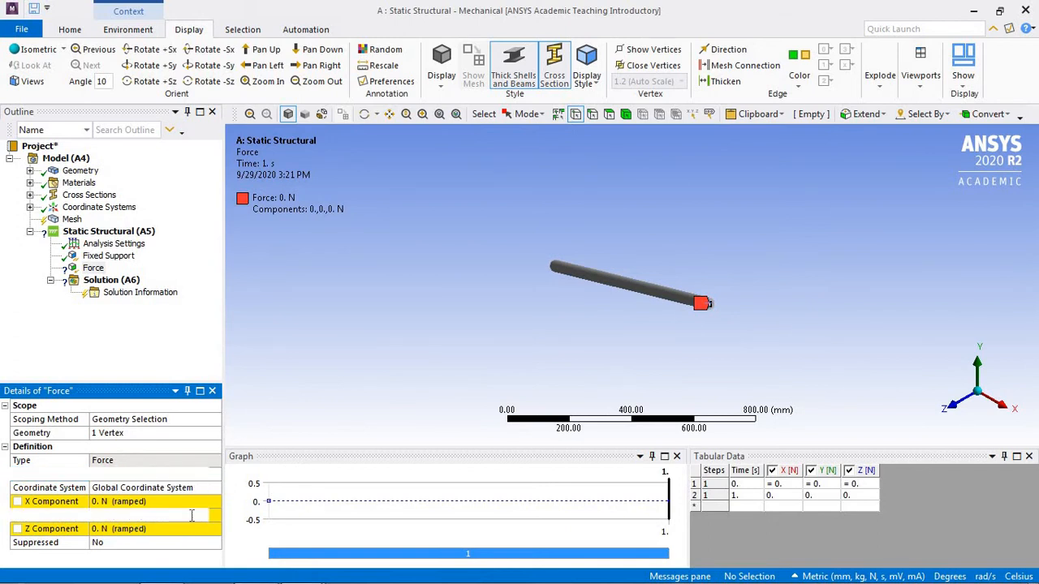
pyautogui.write('-1')
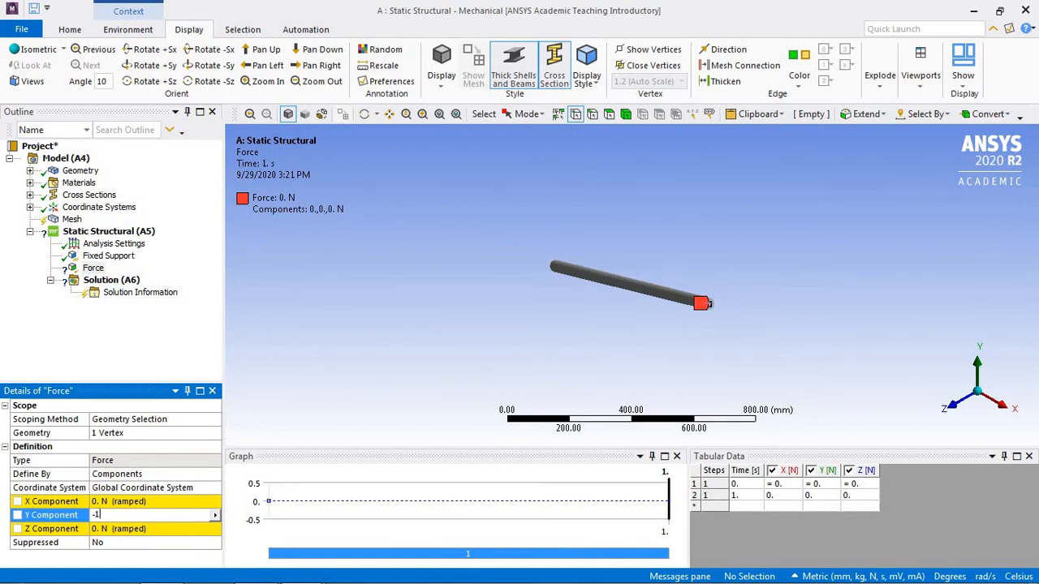
pyautogui.write('00')
pyautogui.press('Return')
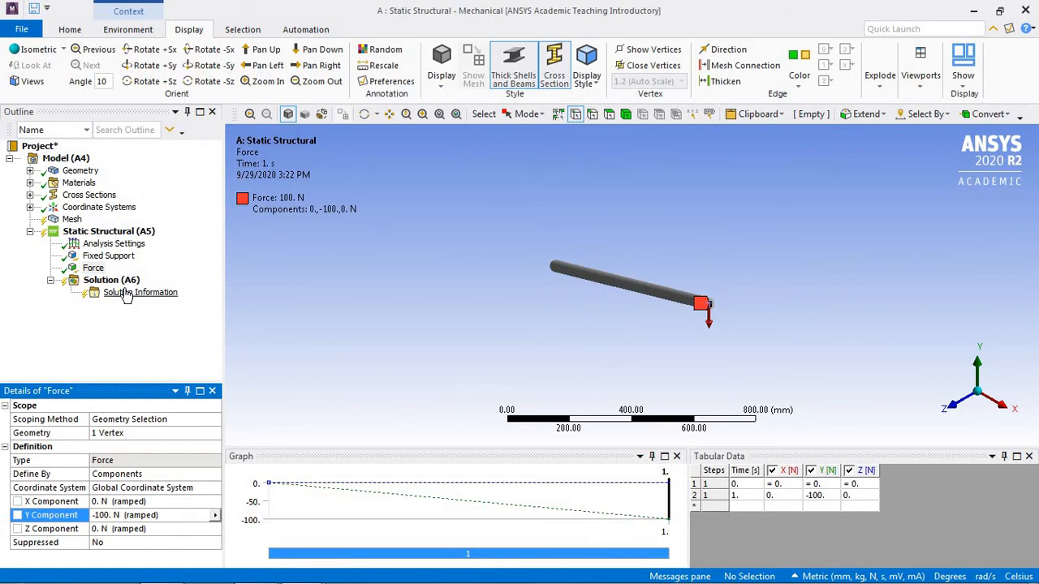
# Step: Insert a Total Deformation result under the solution and solve the analysis
pyautogui.rightClick(125, 284)
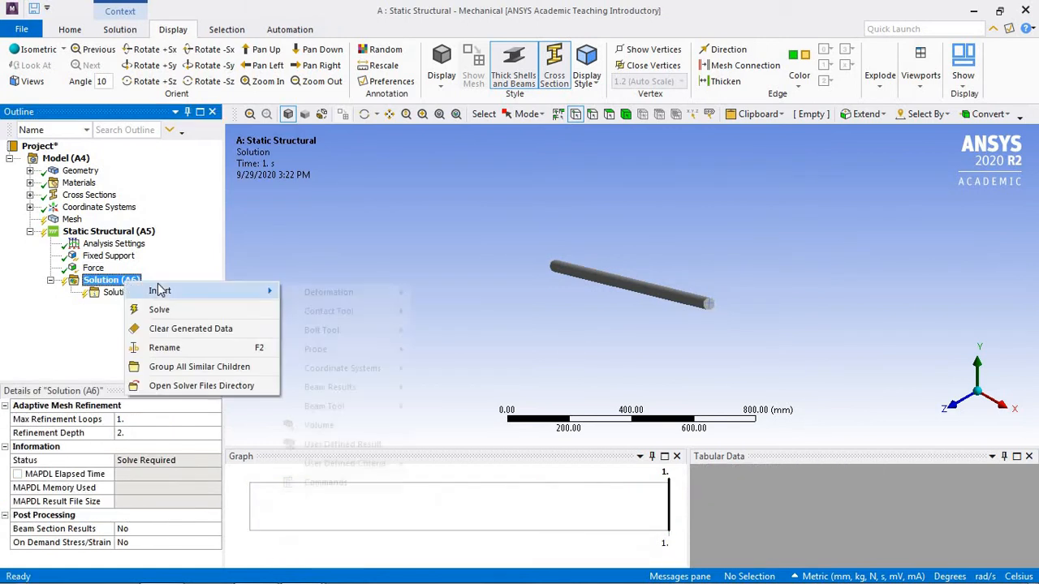
pyautogui.moveTo(162, 291)
pyautogui.moveTo(326, 297)
pyautogui.click(440, 295)
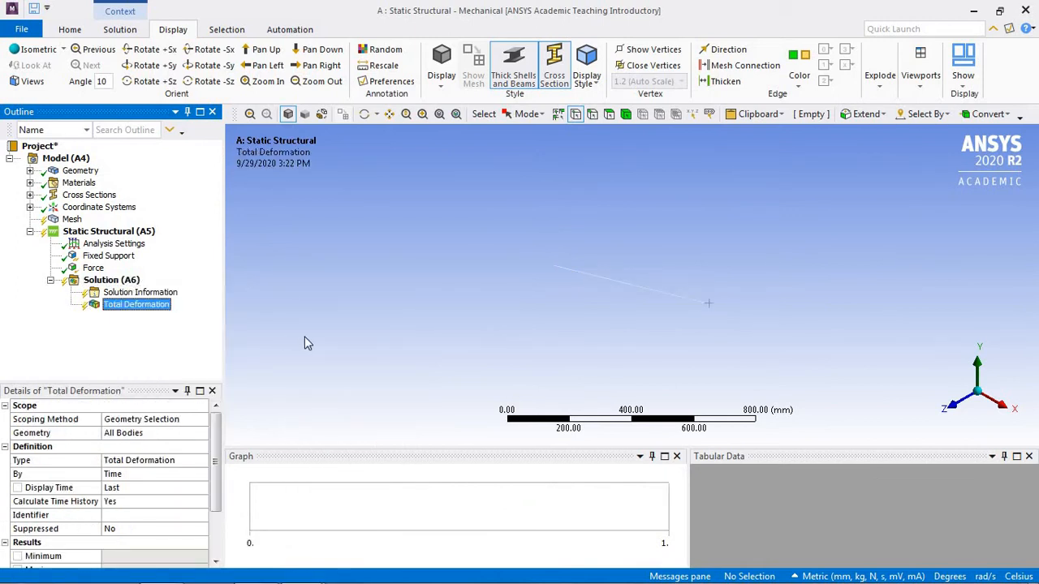
pyautogui.click(70, 29)
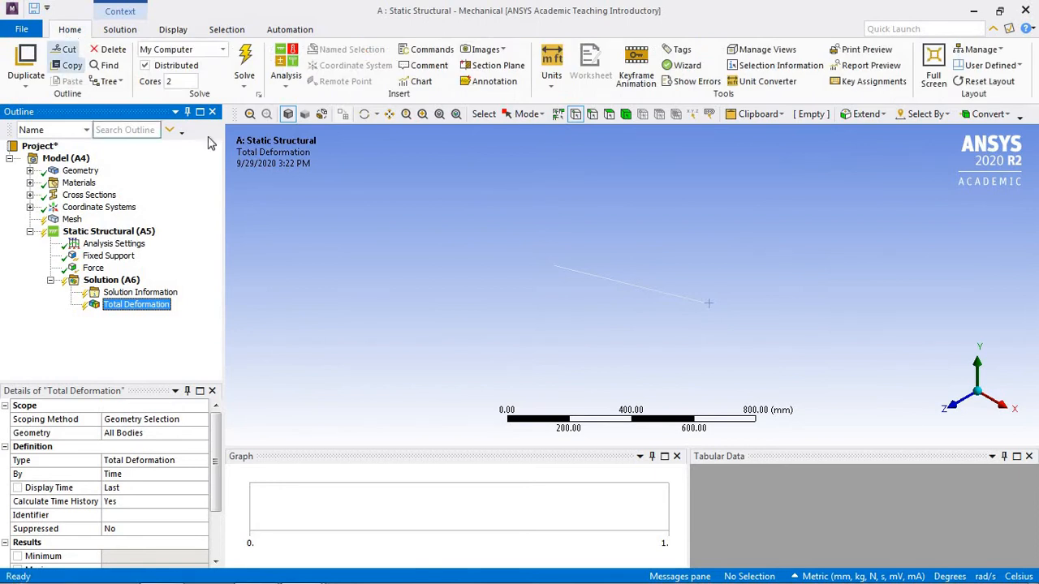
pyautogui.click(246, 67)
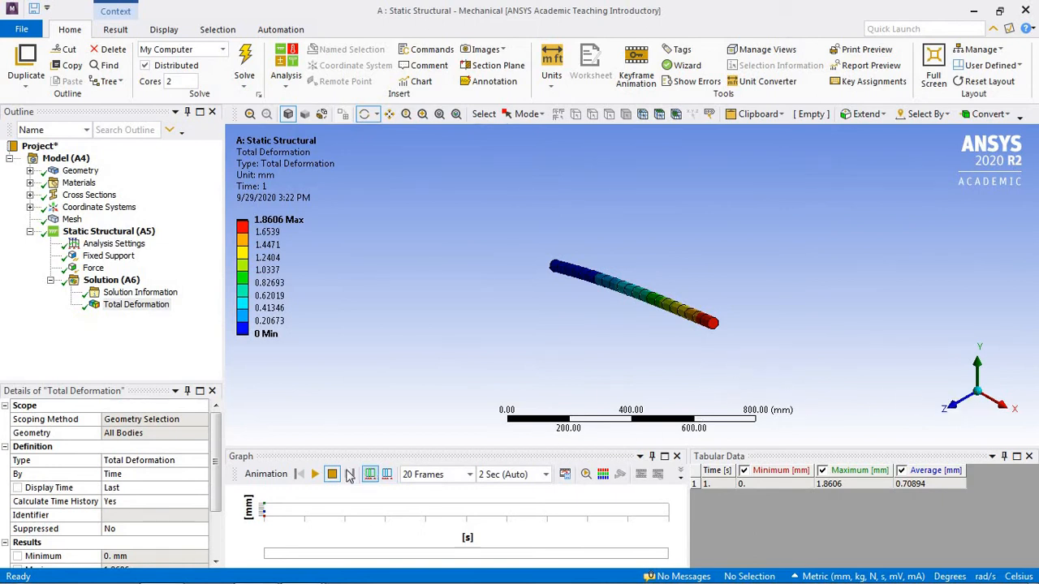
# Step: Play and pause the total deformation animation from different view angles, and display the beam's mesh
pyautogui.click(944, 414)
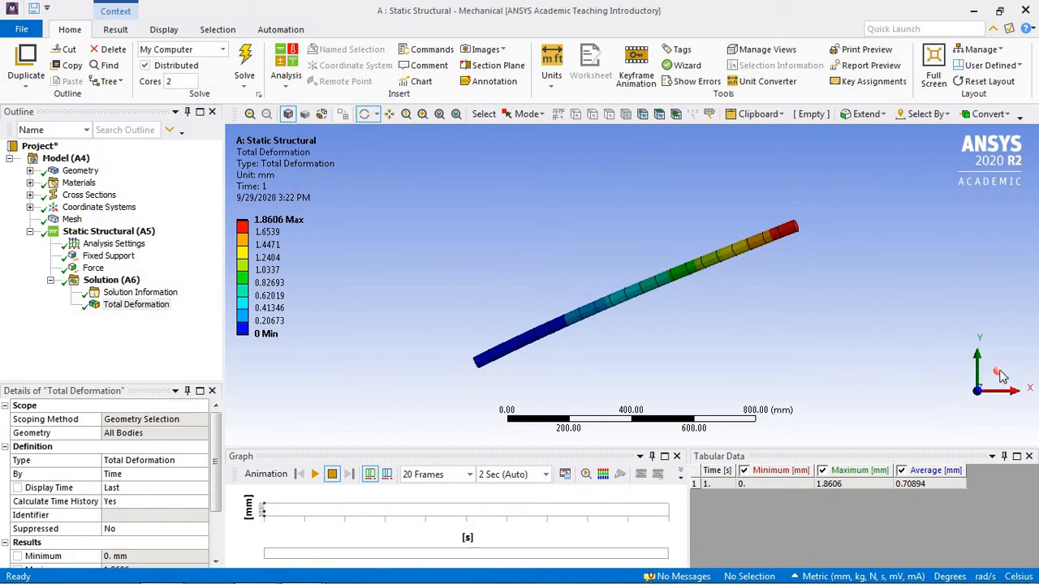
pyautogui.click(1001, 375)
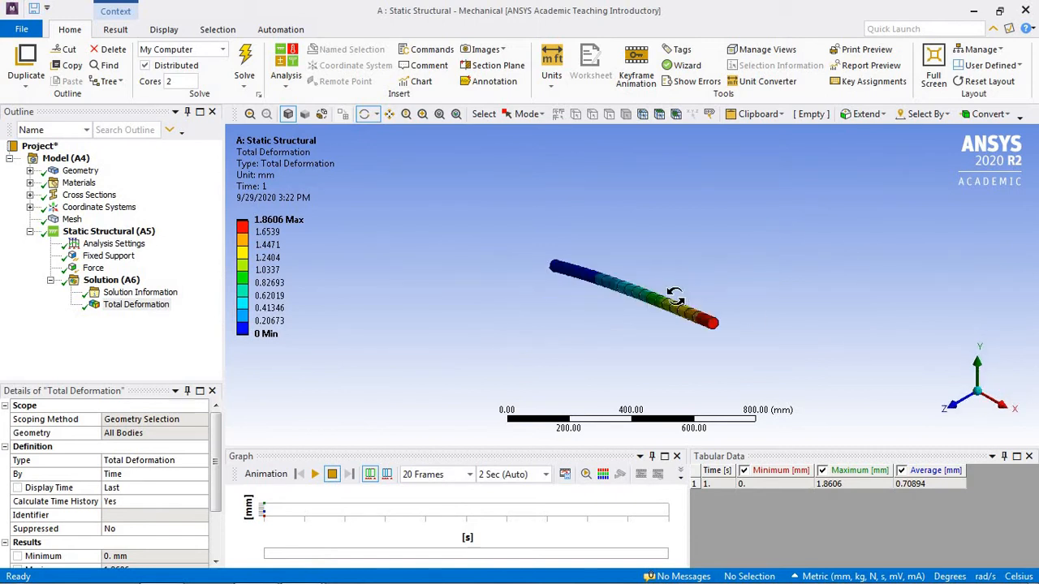
pyautogui.moveTo(683, 295); pyautogui.dragTo(840, 290)
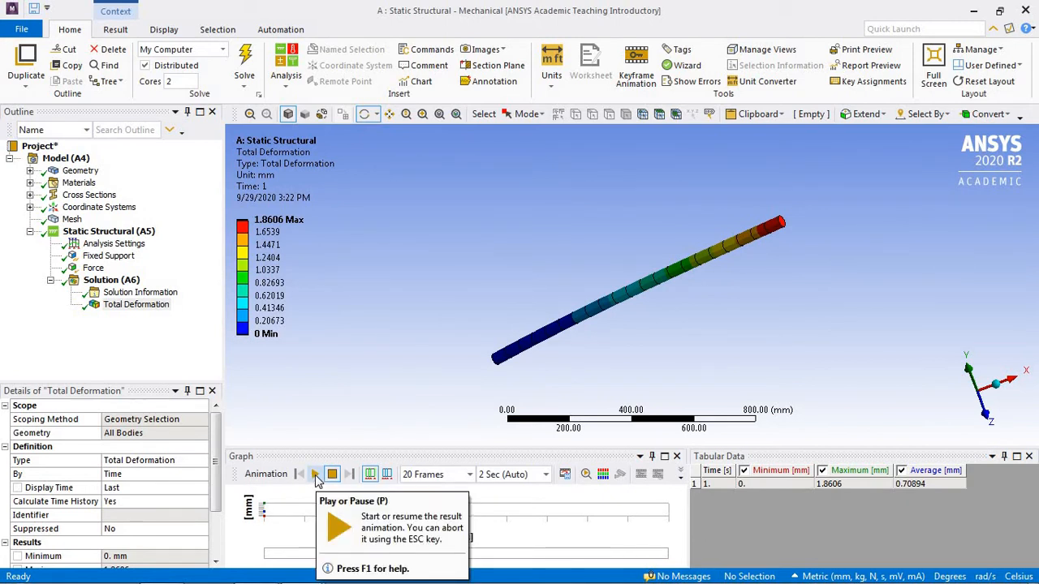
pyautogui.click(316, 475)
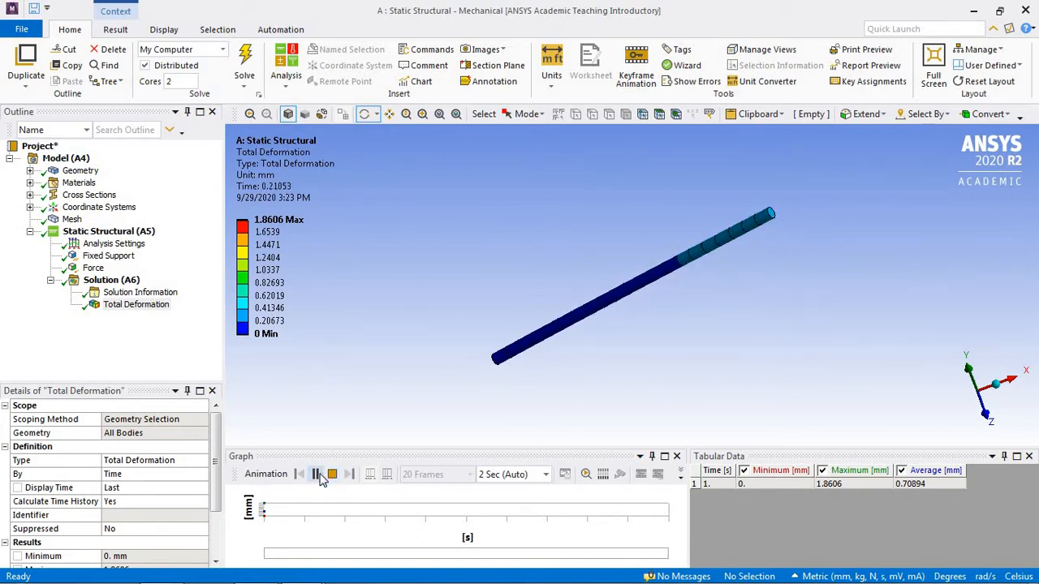
pyautogui.click(316, 475)
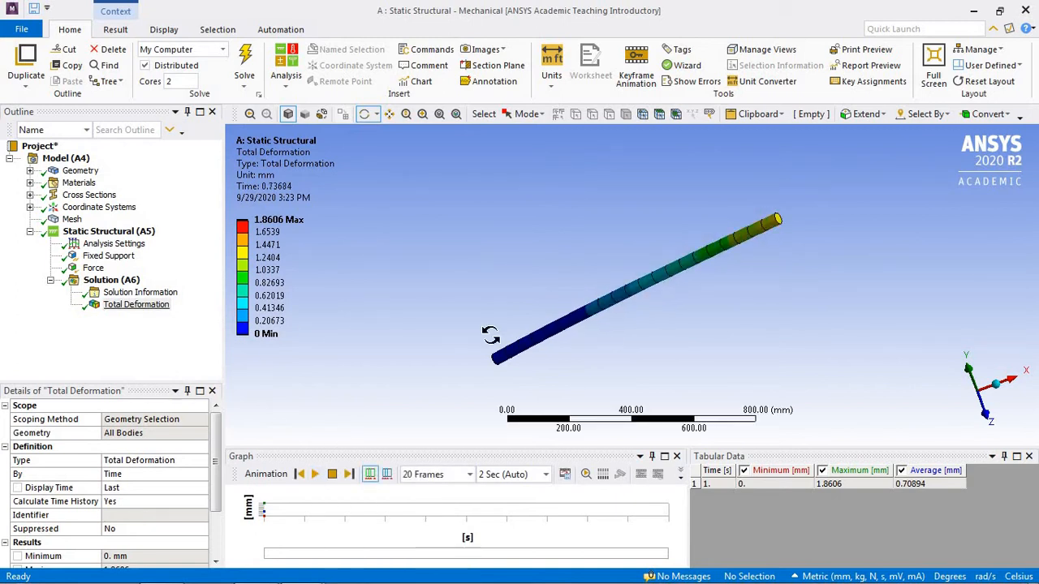
pyautogui.moveTo(649, 332); pyautogui.dragTo(714, 339)
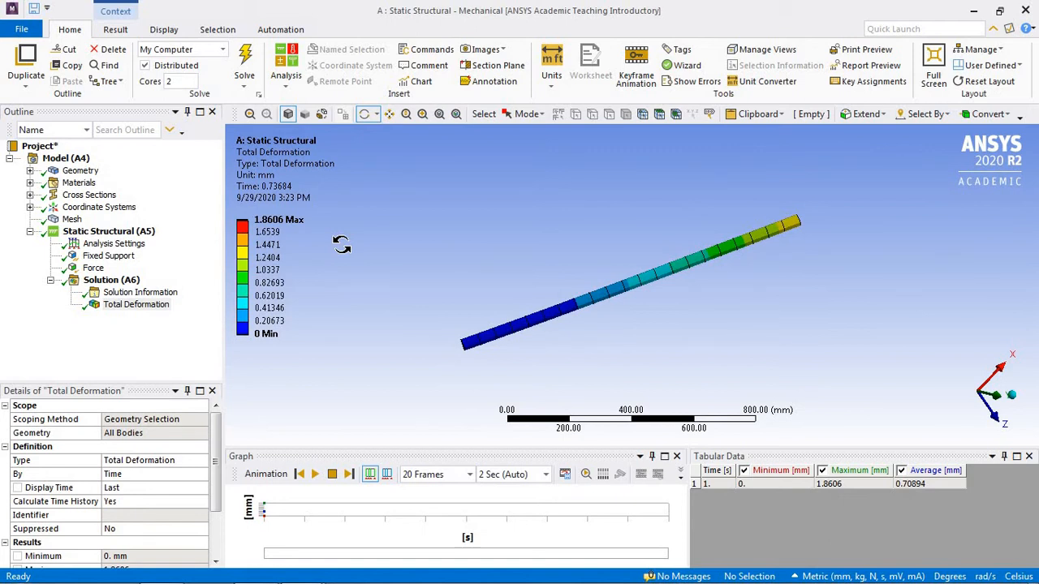
pyautogui.click(73, 220)
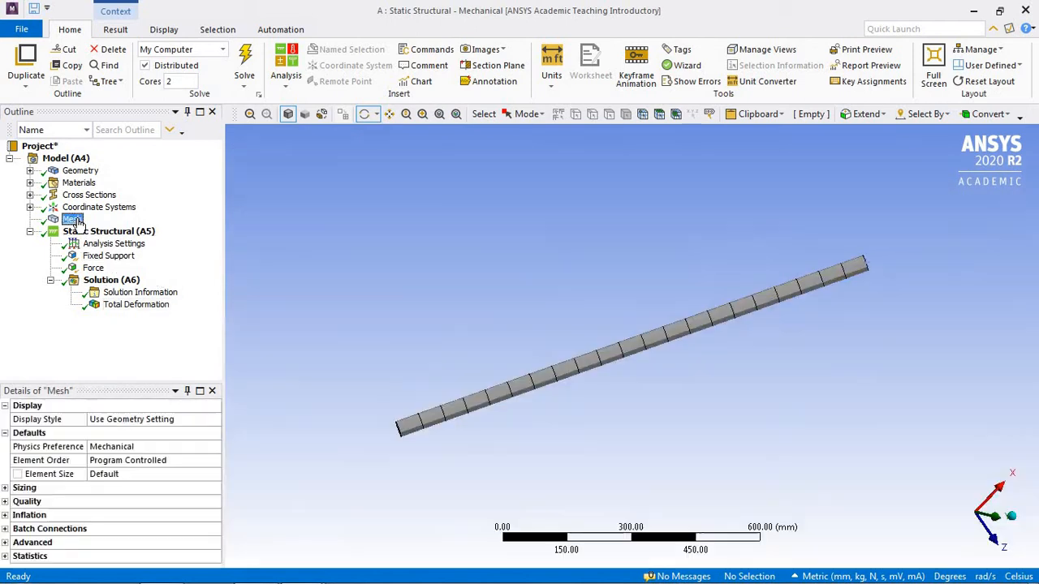
# Step: Insert a sizing control under the mesh and scope it to the beam's line edge
pyautogui.rightClick(75, 224)
pyautogui.moveTo(122, 230)
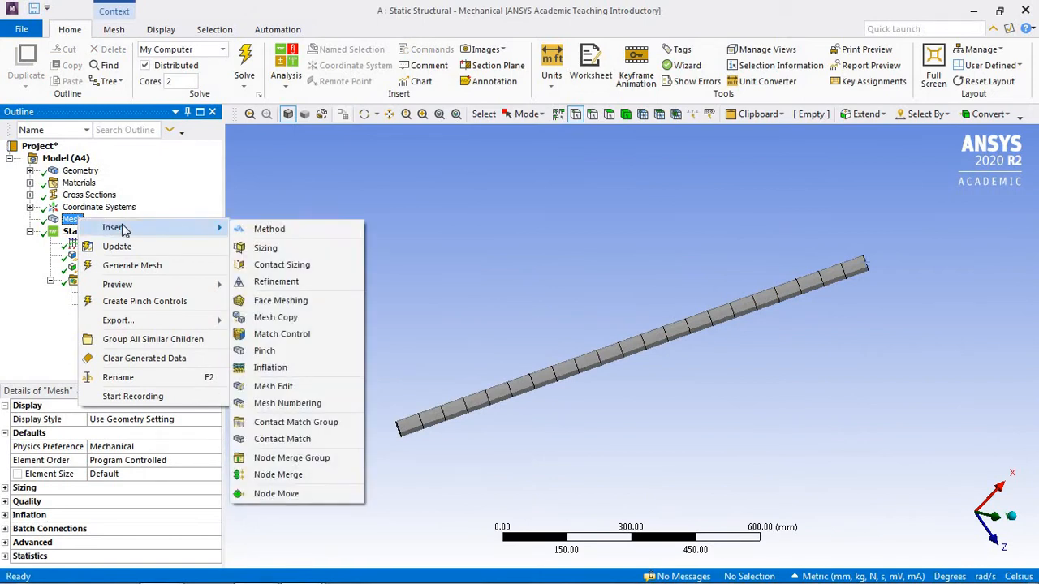
pyautogui.click(268, 250)
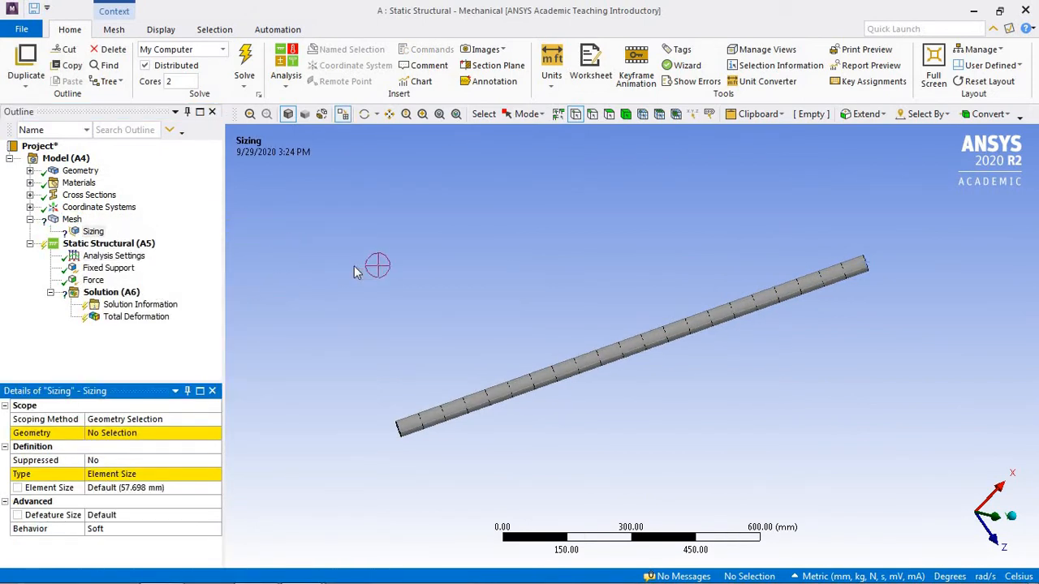
pyautogui.click(593, 114)
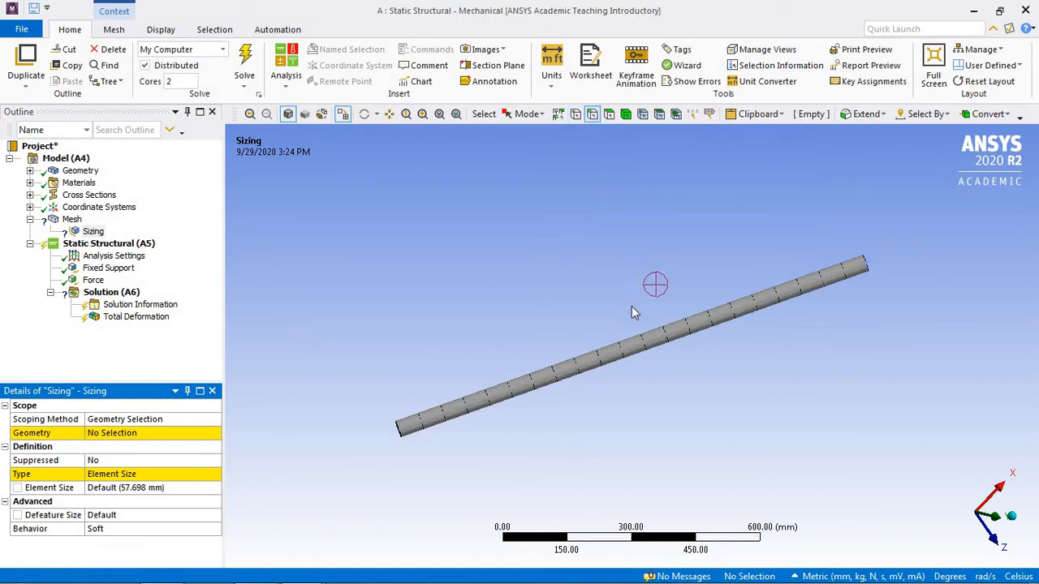
pyautogui.click(644, 351)
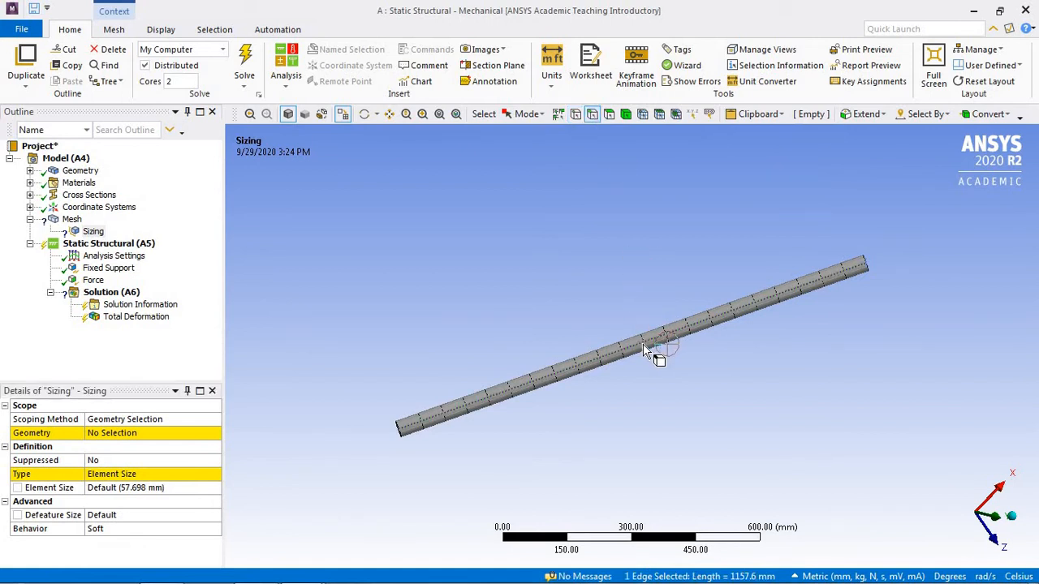
pyautogui.click(144, 435)
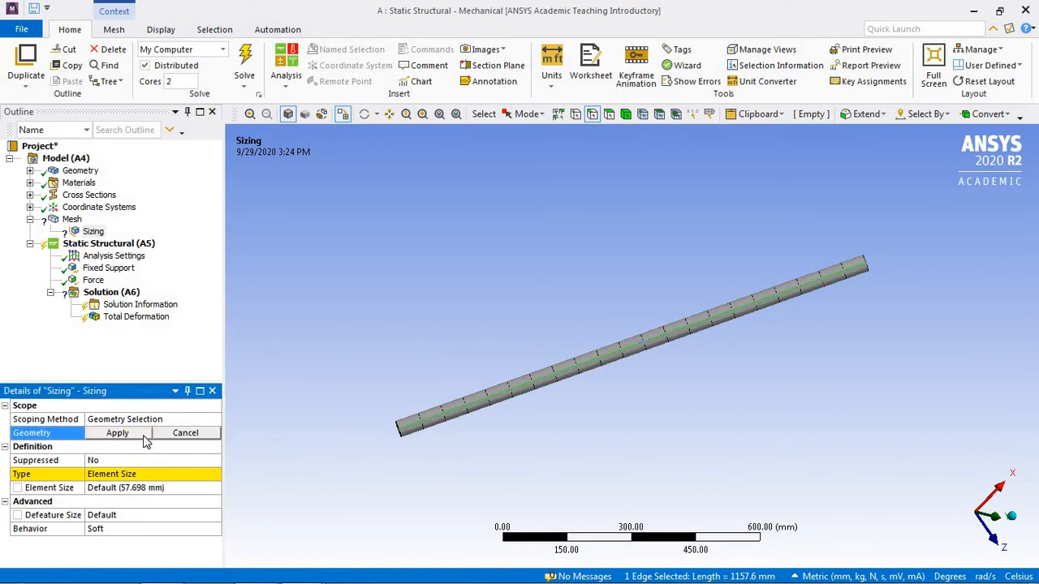
pyautogui.click(136, 437)
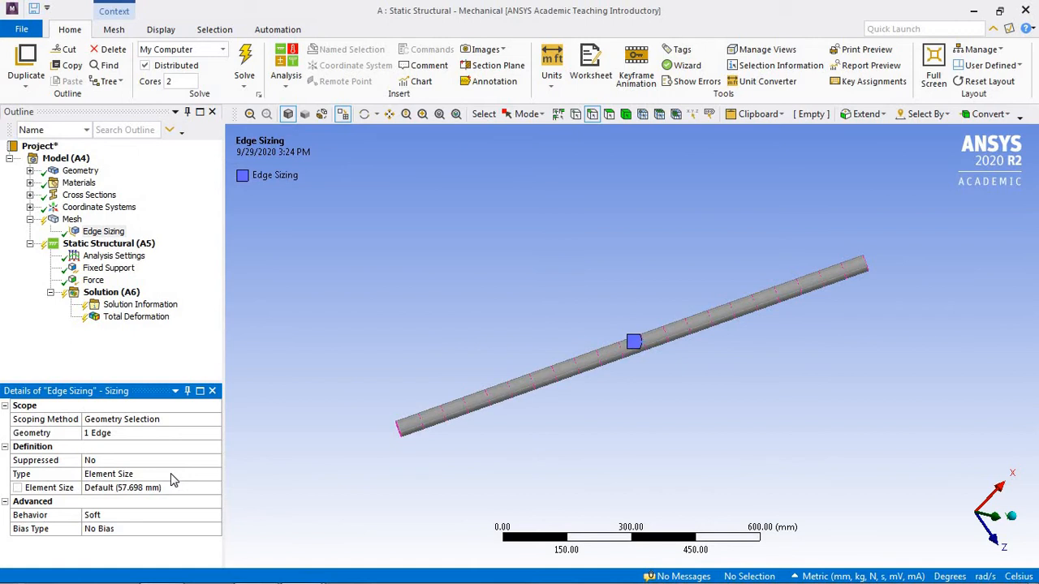
# Step: Change the edge sizing type to Number of Divisions, using 1 division
pyautogui.click(195, 474)
pyautogui.click(215, 474)
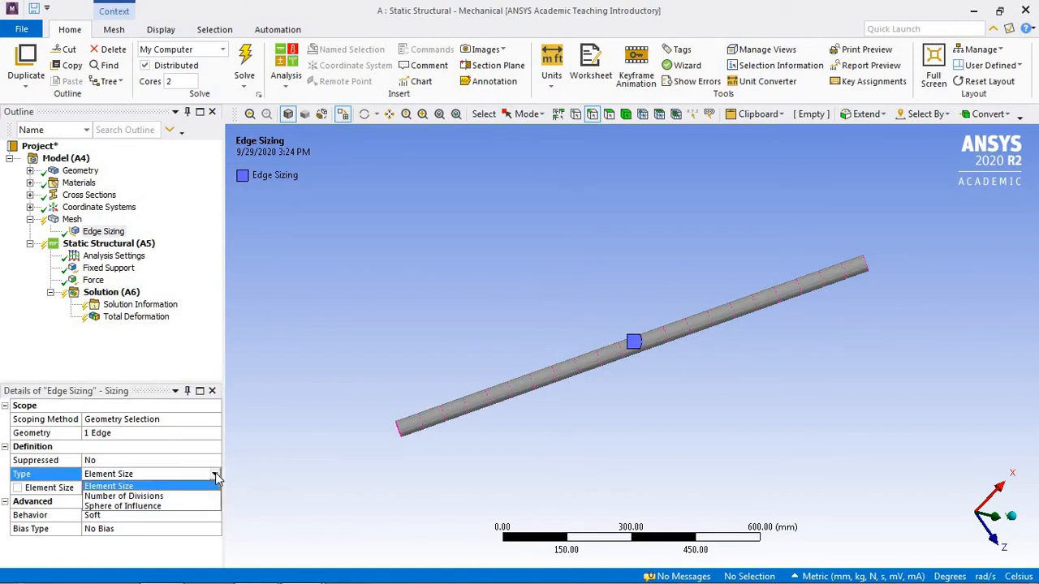
pyautogui.click(177, 496)
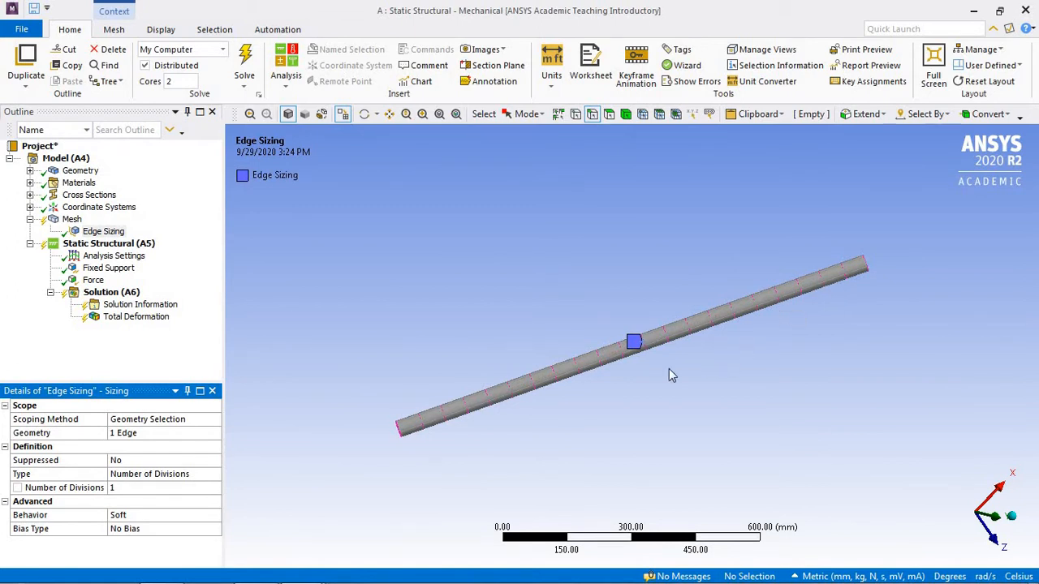
# Step: Solve the analysis with the single-division edge sizing and play the total deformation animation
pyautogui.click(248, 61)
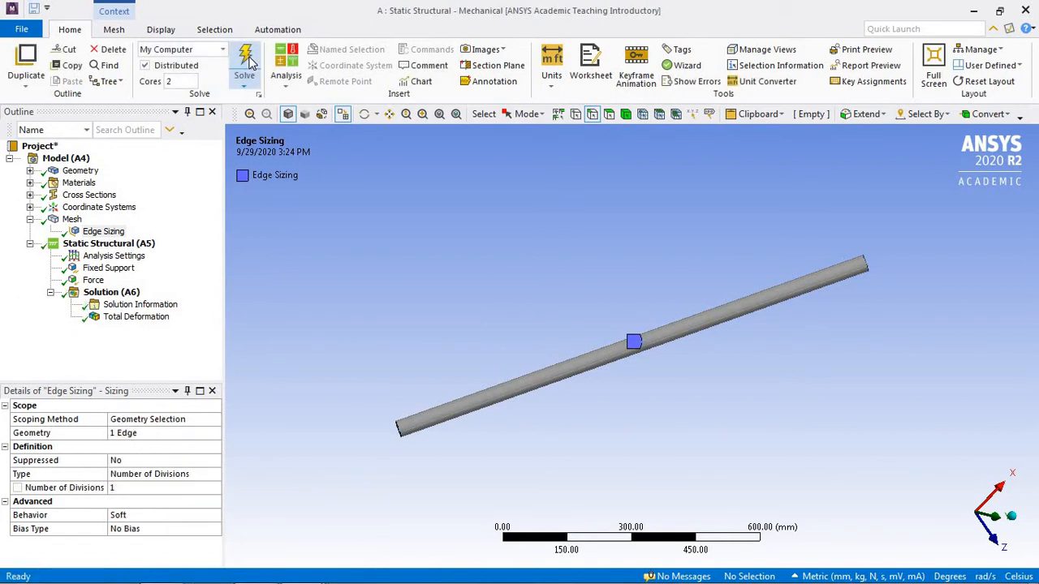
pyautogui.click(137, 318)
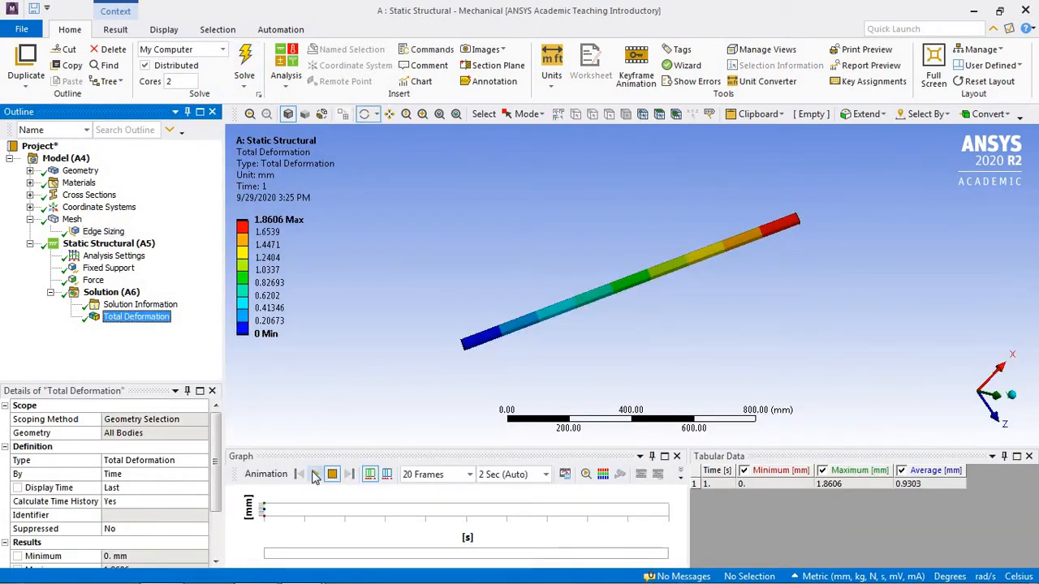
pyautogui.click(314, 474)
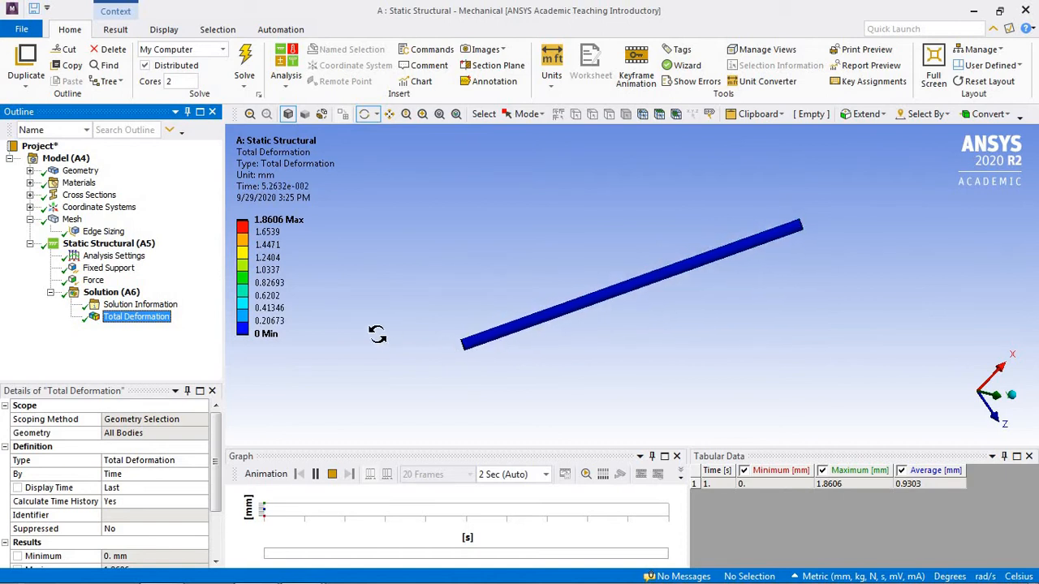
# Step: Set the edge sizing's number of divisions to 100
pyautogui.click(101, 232)
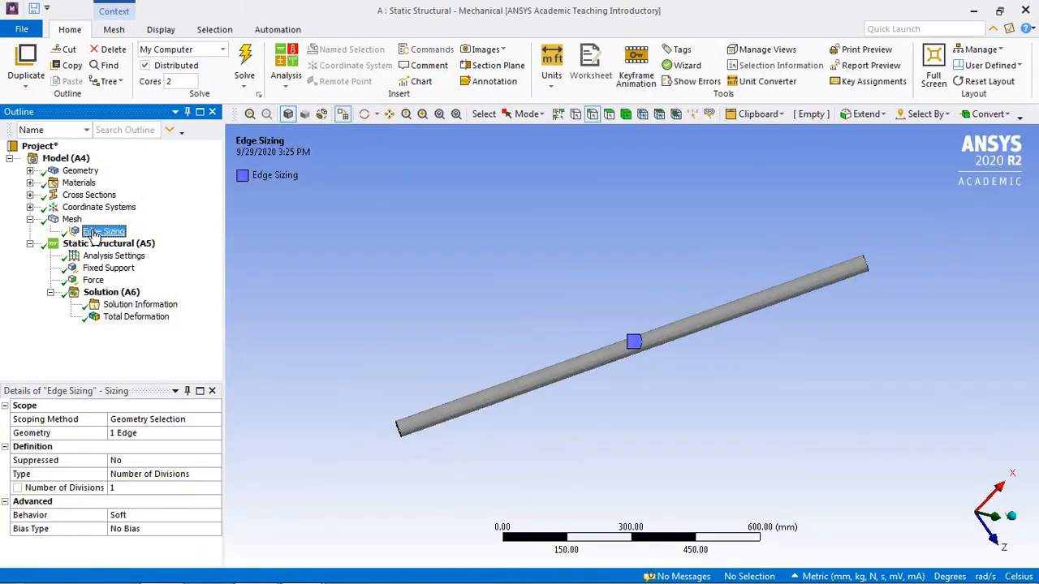
pyautogui.click(183, 487)
pyautogui.write('100')
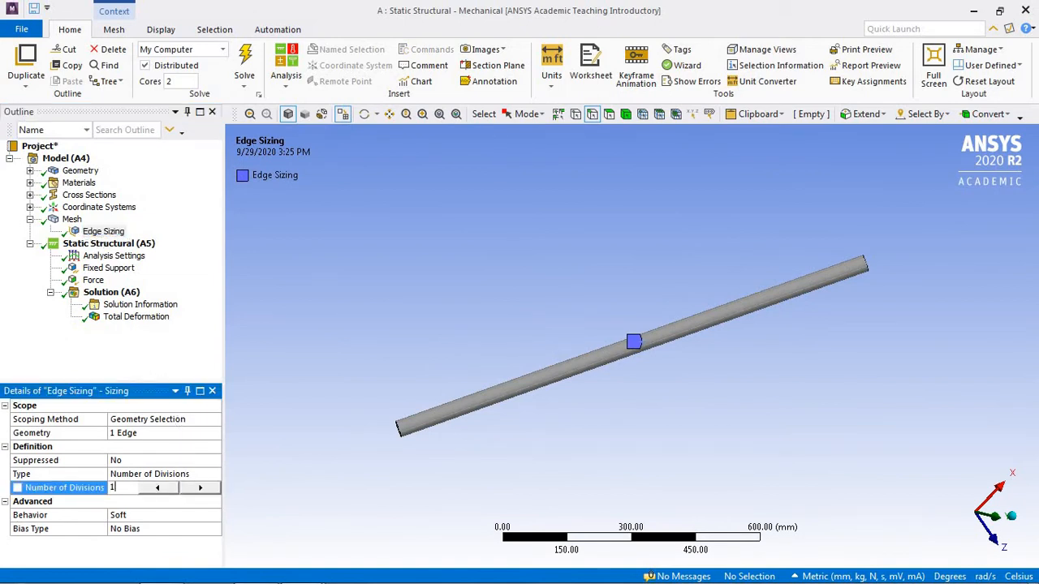
pyautogui.press('Return')
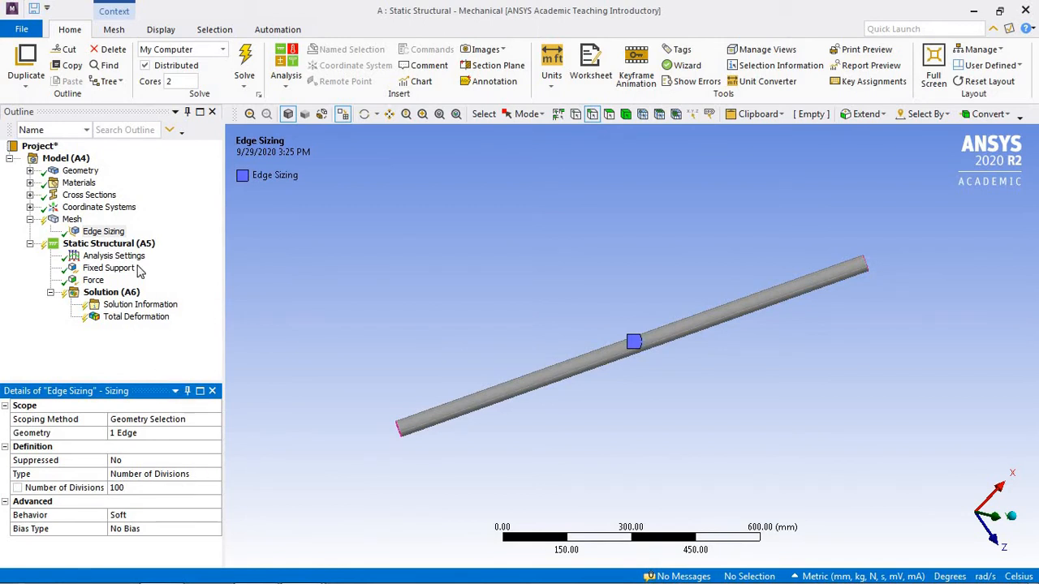
# Step: Generate the refined beam mesh, and solve the analysis again to display its total deformation
pyautogui.rightClick(75, 222)
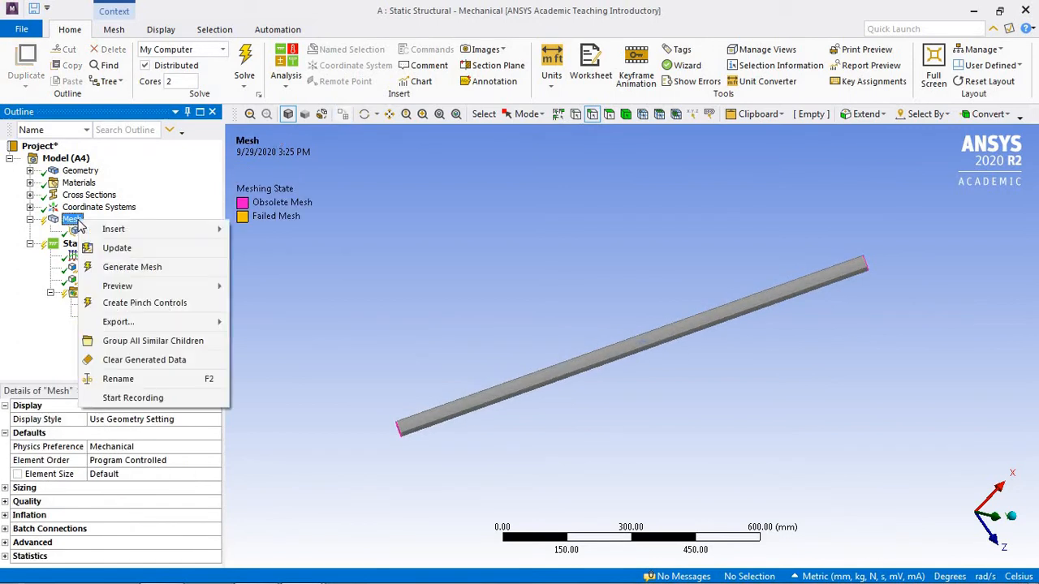
pyautogui.click(134, 267)
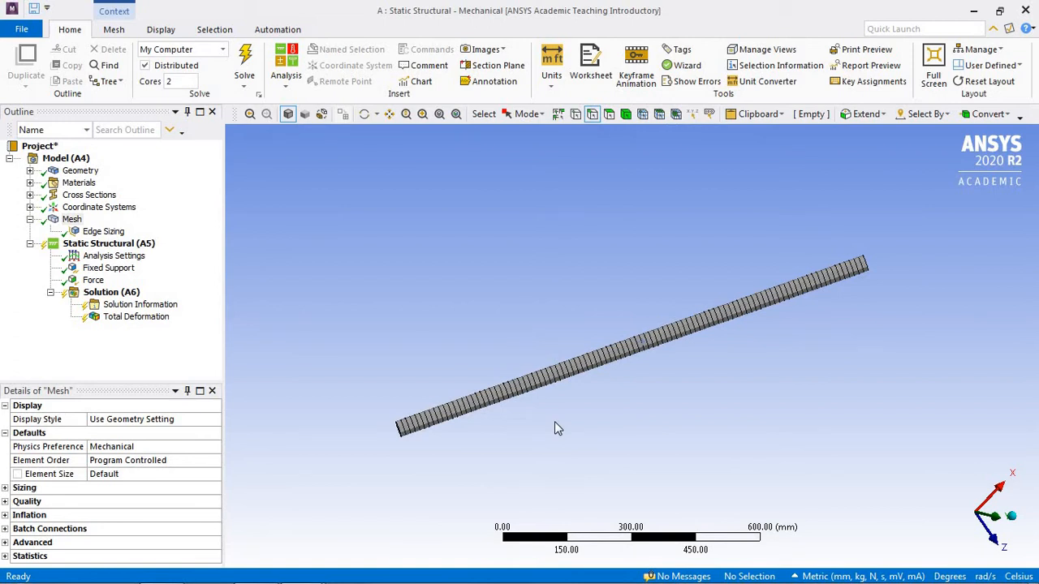
pyautogui.click(246, 61)
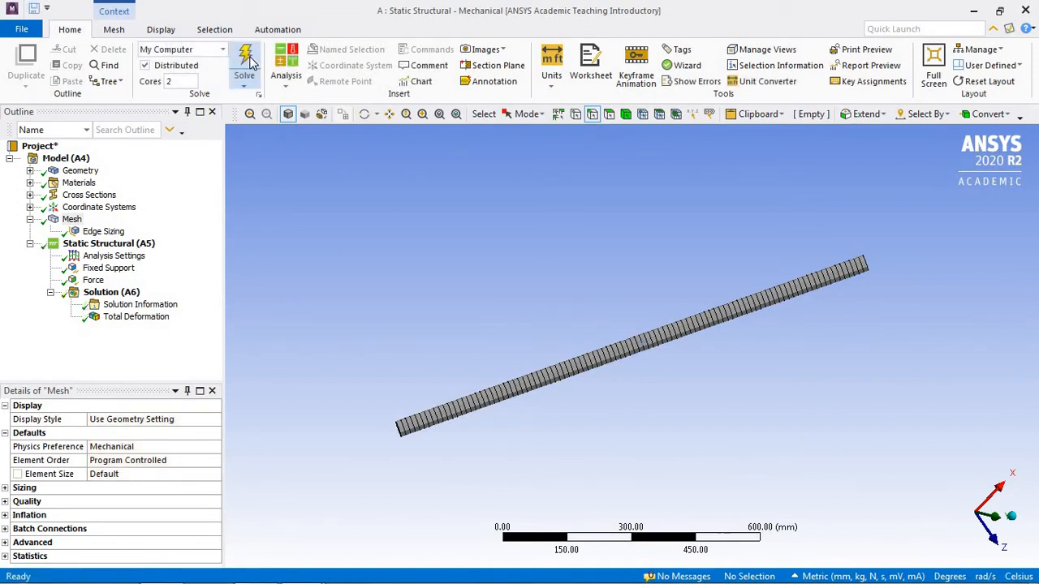
pyautogui.click(157, 317)
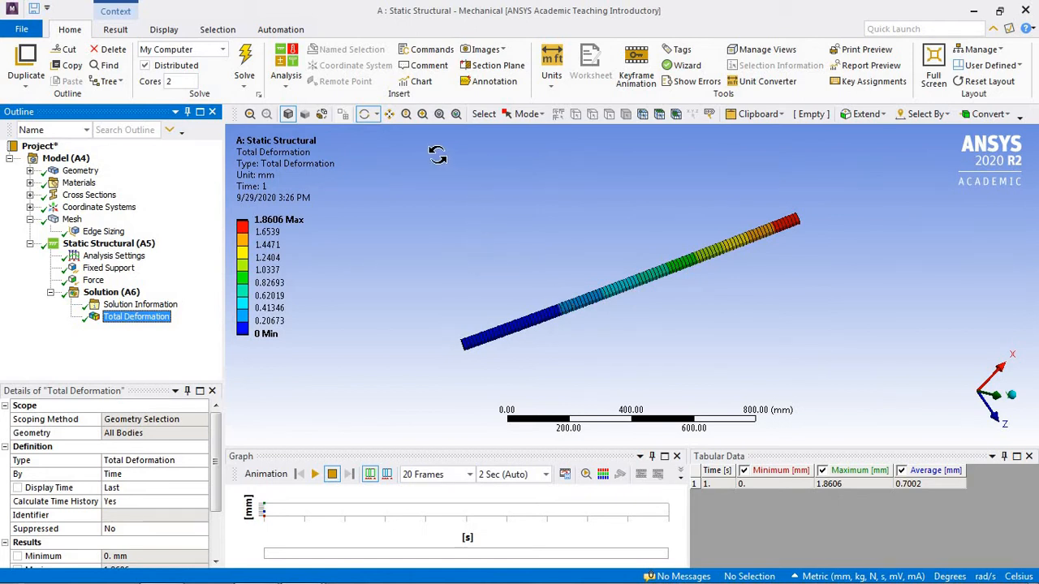
# Step: Display the total deformation result with smooth contours and no wireframe
pyautogui.click(124, 32)
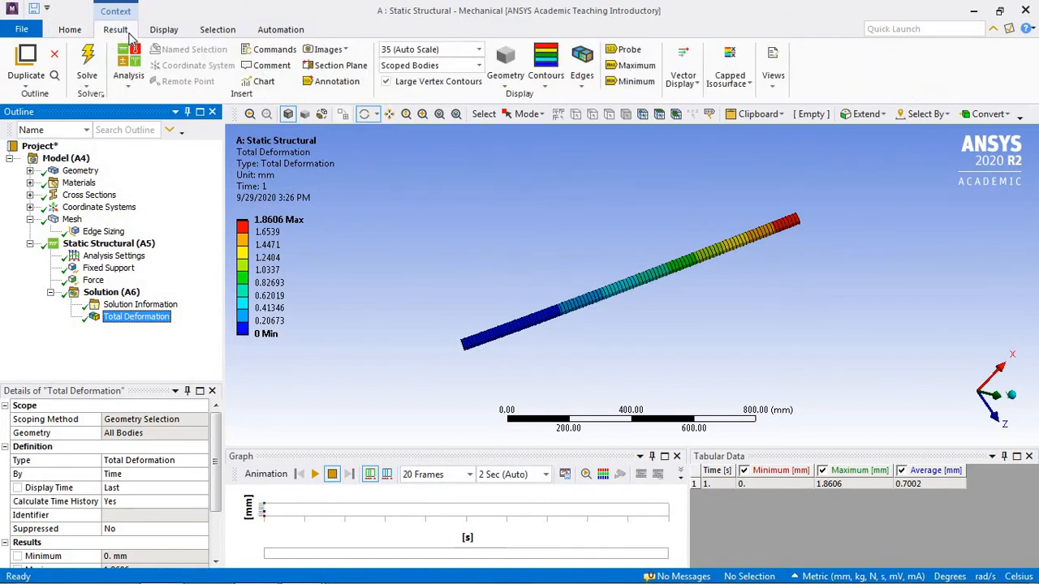
pyautogui.click(554, 89)
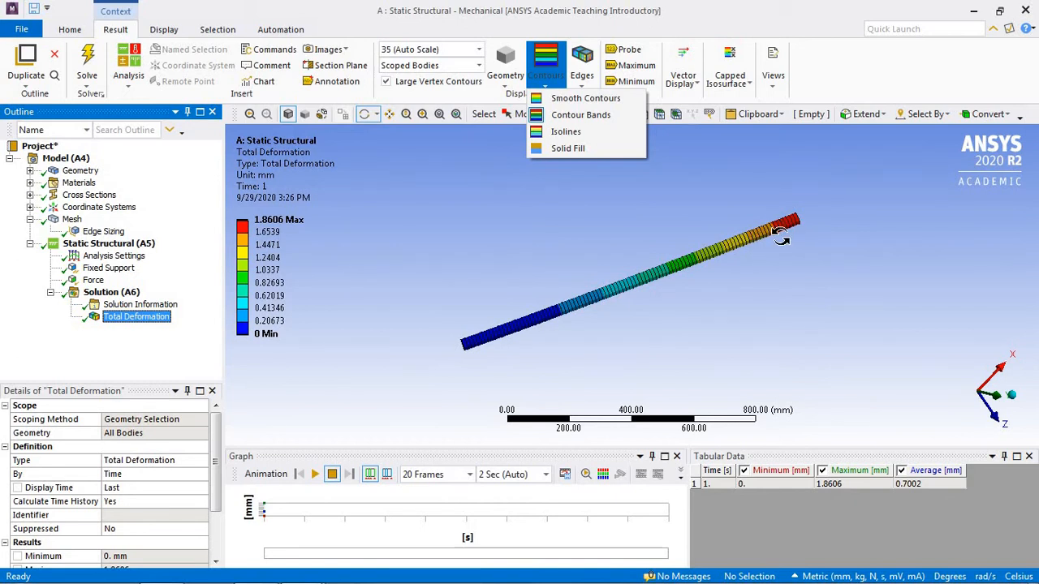
pyautogui.click(573, 99)
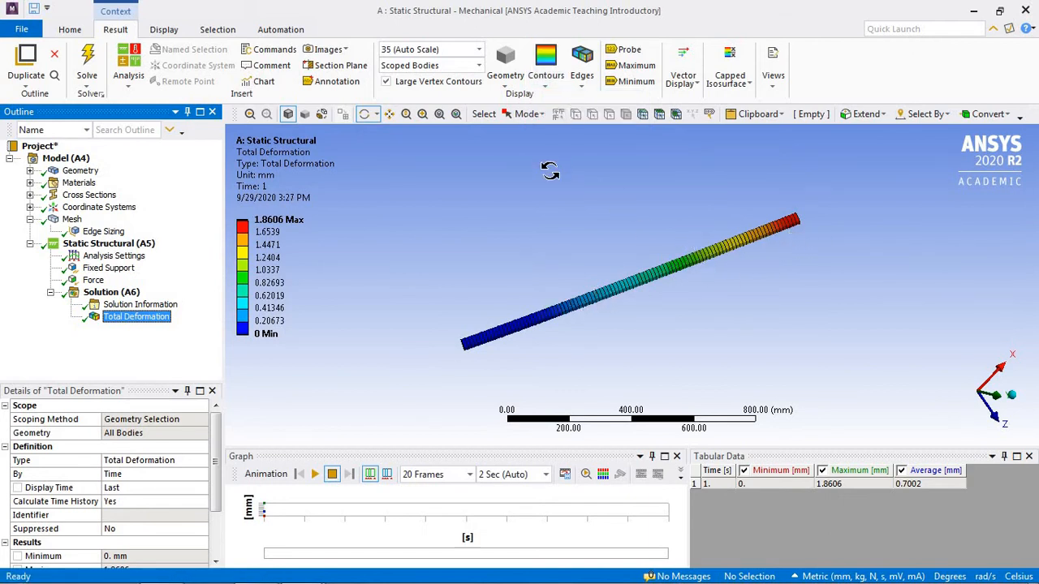
pyautogui.click(584, 88)
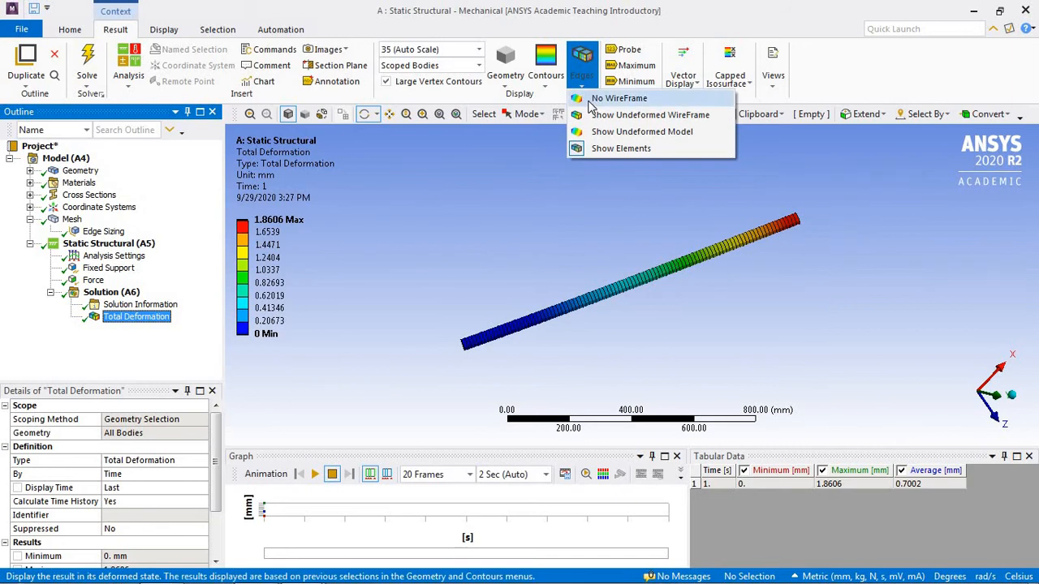
pyautogui.click(594, 99)
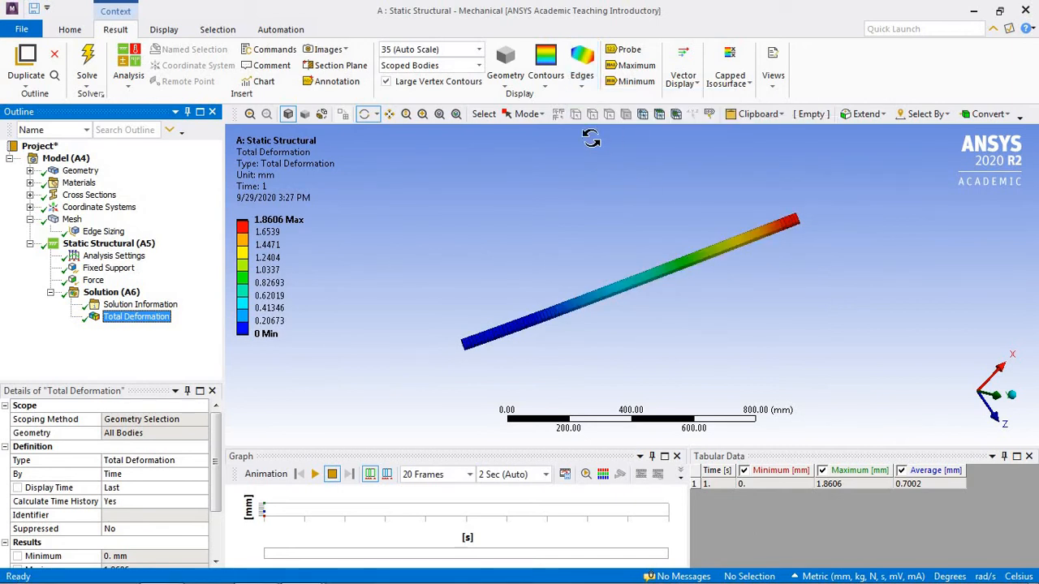
# Step: Add maximum and minimum annotations to the total deformation result, and play and stop its animation
pyautogui.click(424, 116)
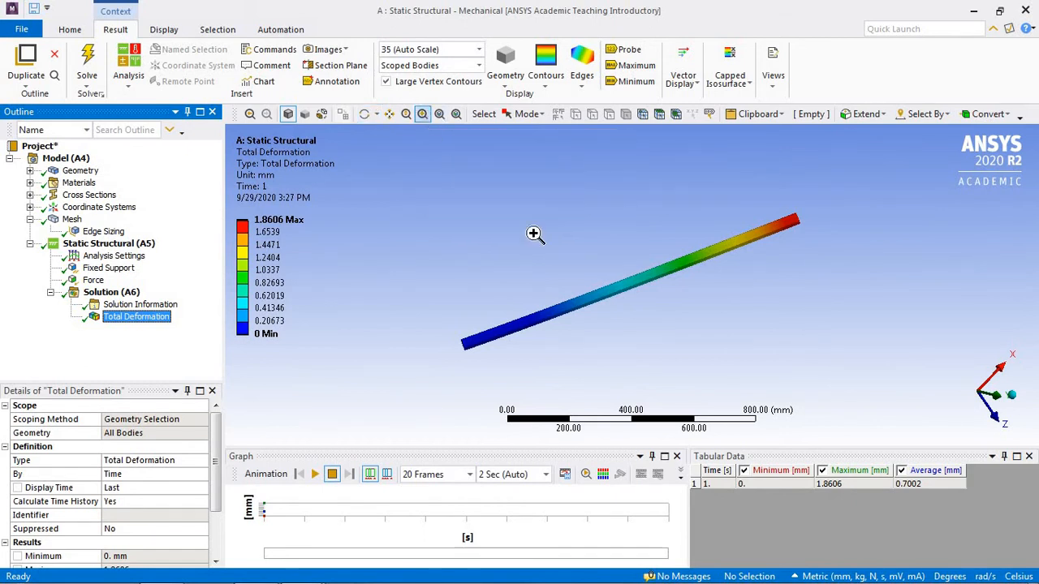
pyautogui.moveTo(549, 237); pyautogui.dragTo(704, 343)
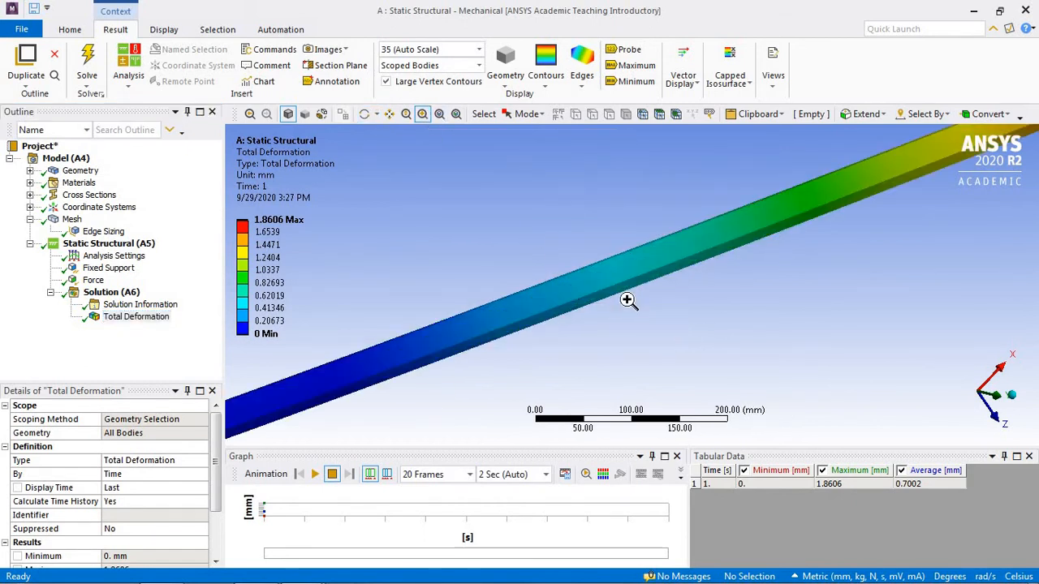
pyautogui.scroll(-5, 626, 298)
pyautogui.scroll(1, 625, 300)
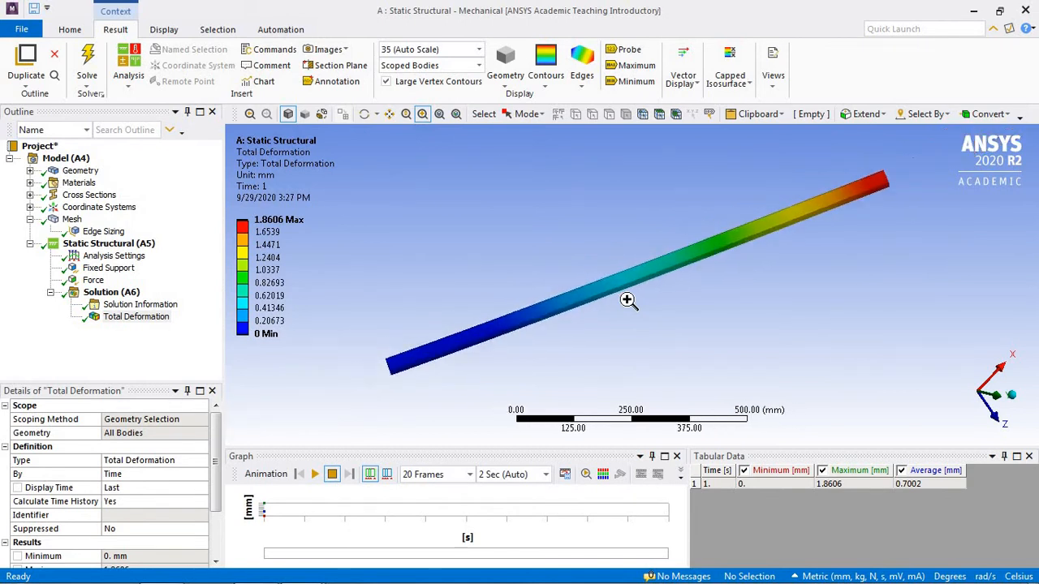
pyautogui.click(364, 114)
pyautogui.moveTo(680, 296)
pyautogui.mouseDown()
pyautogui.moveTo(625, 364)
pyautogui.moveTo(590, 350)
pyautogui.moveTo(706, 293)
pyautogui.moveTo(674, 296)
pyautogui.moveTo(680, 304)
pyautogui.moveTo(675, 294)
pyautogui.mouseUp()
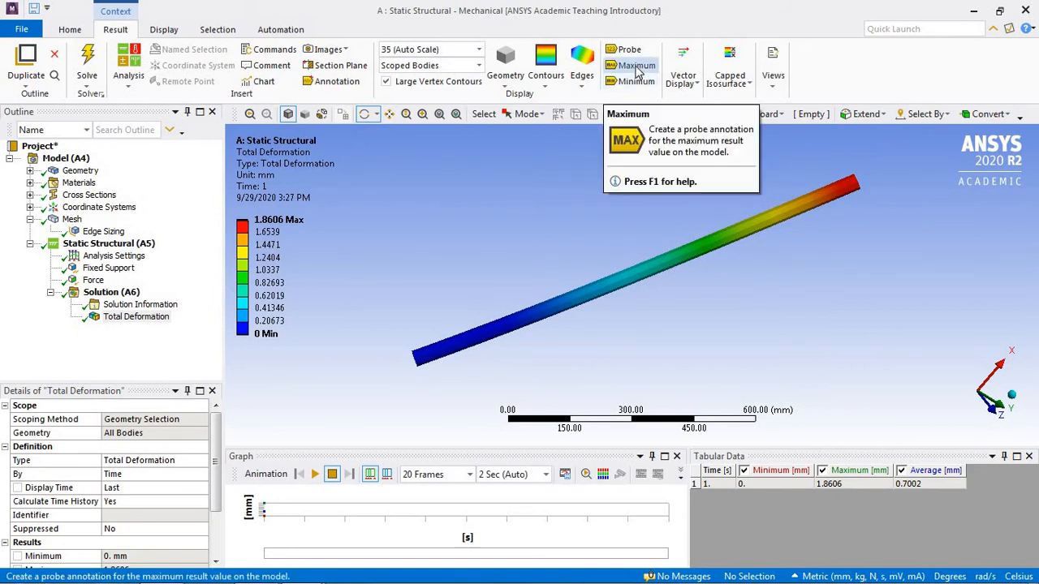
pyautogui.click(638, 73)
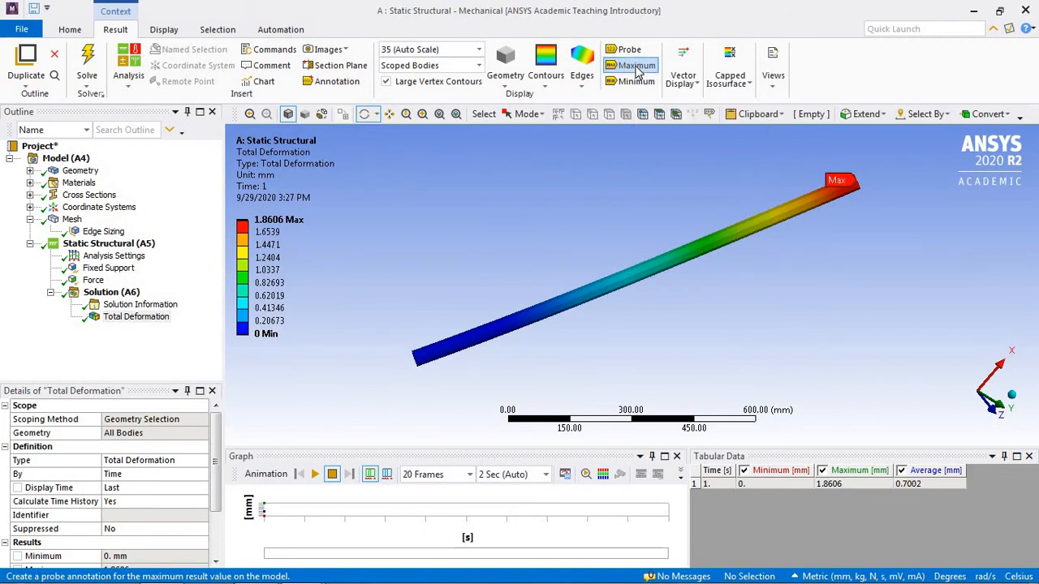
pyautogui.click(637, 83)
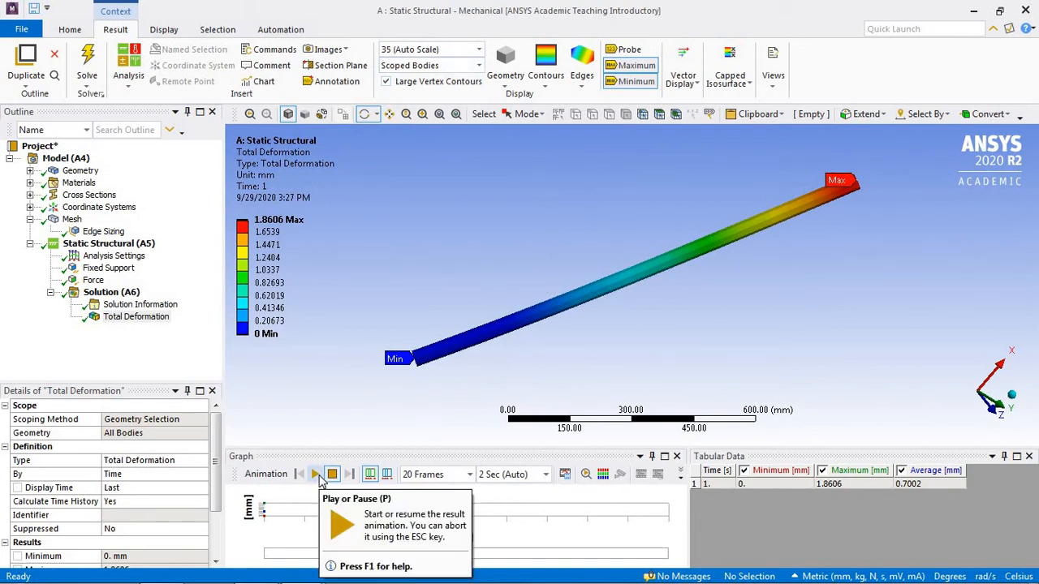
pyautogui.click(315, 474)
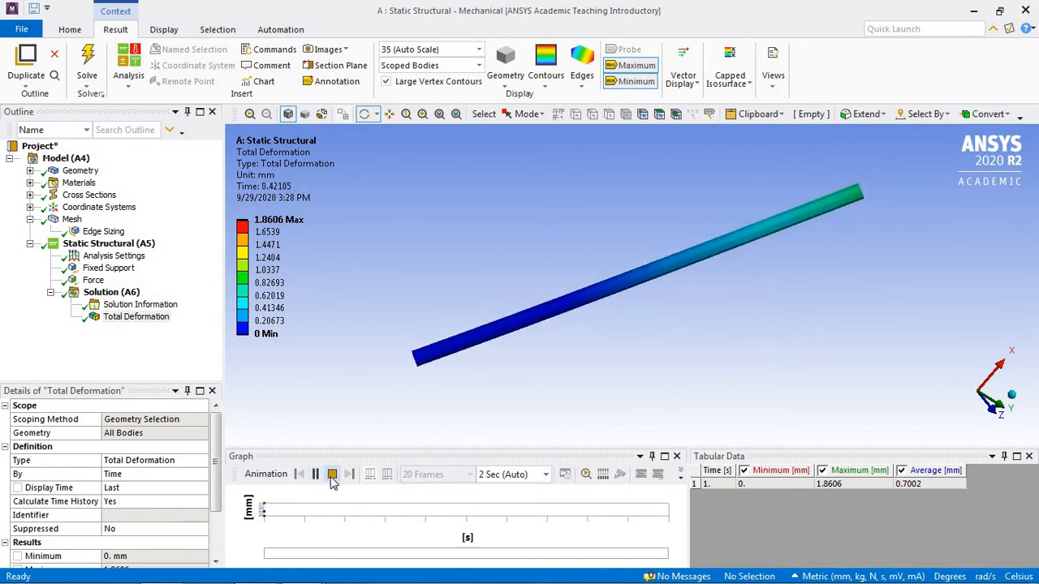
pyautogui.click(332, 475)
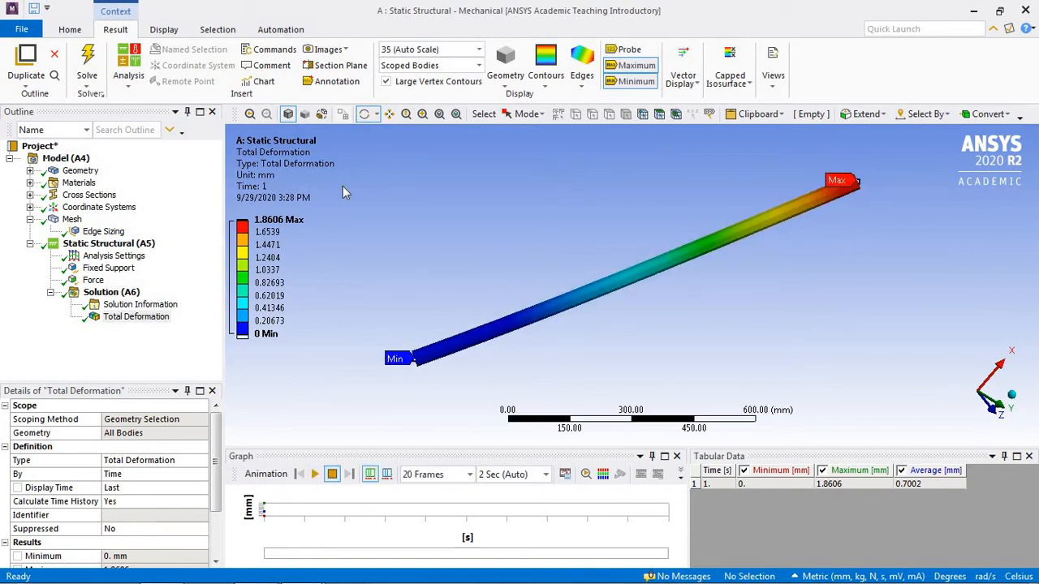
# Step: Set the deformation scale to 1.0 (True Scale), and play and stop the total deformation animation
pyautogui.click(480, 49)
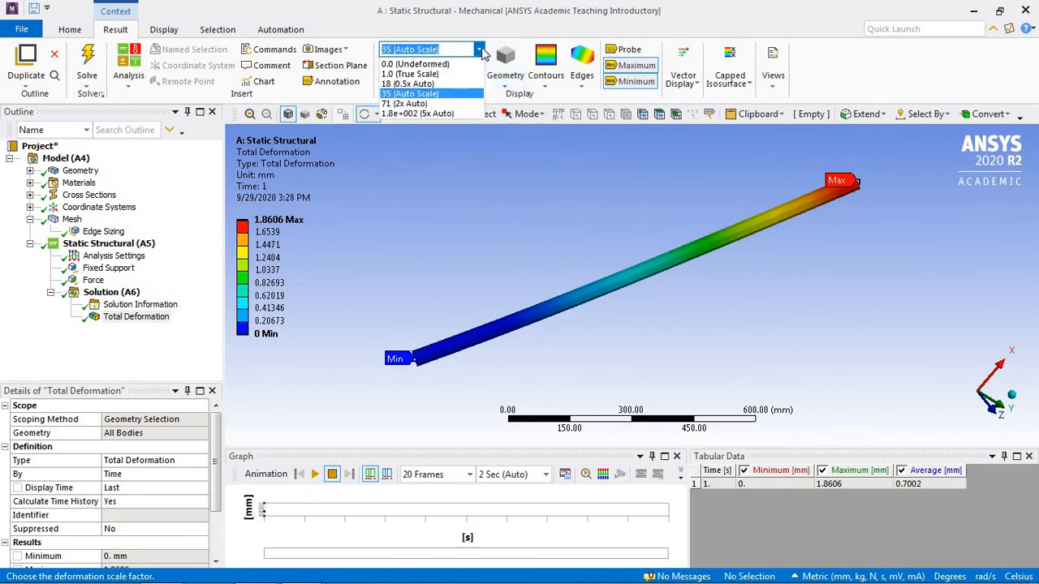
pyautogui.click(446, 73)
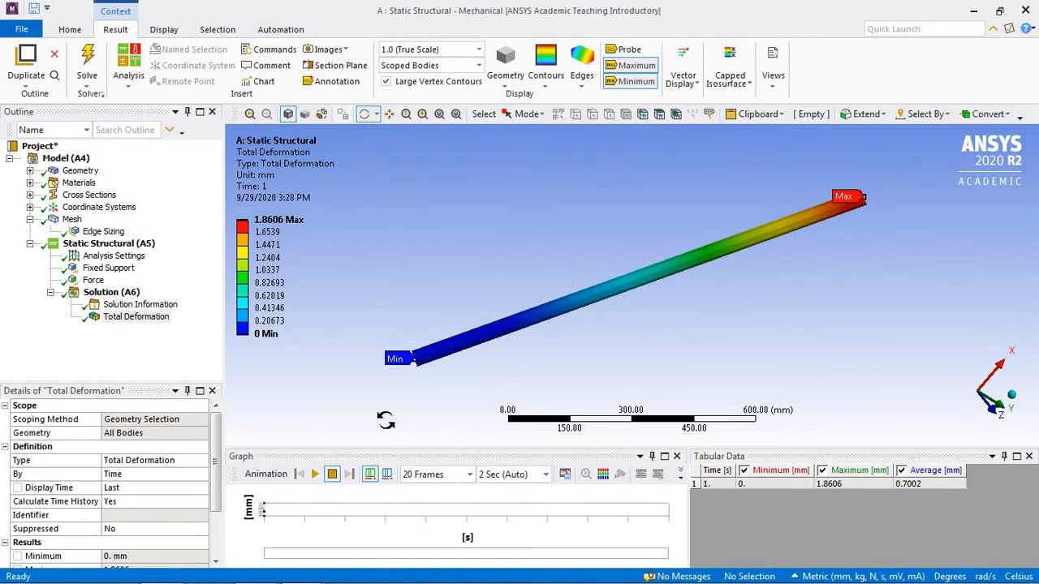
pyautogui.click(315, 474)
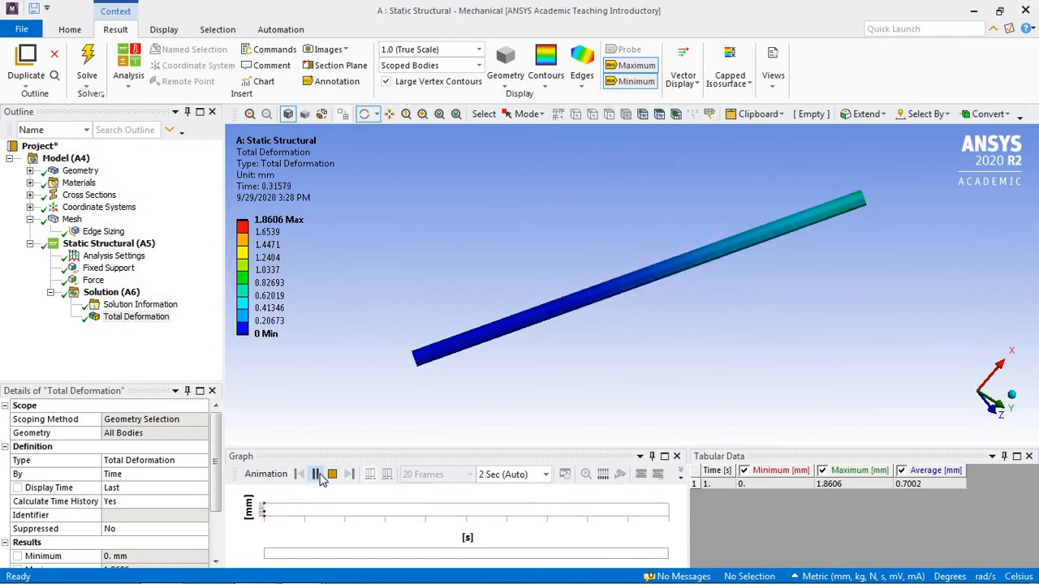
pyautogui.click(332, 475)
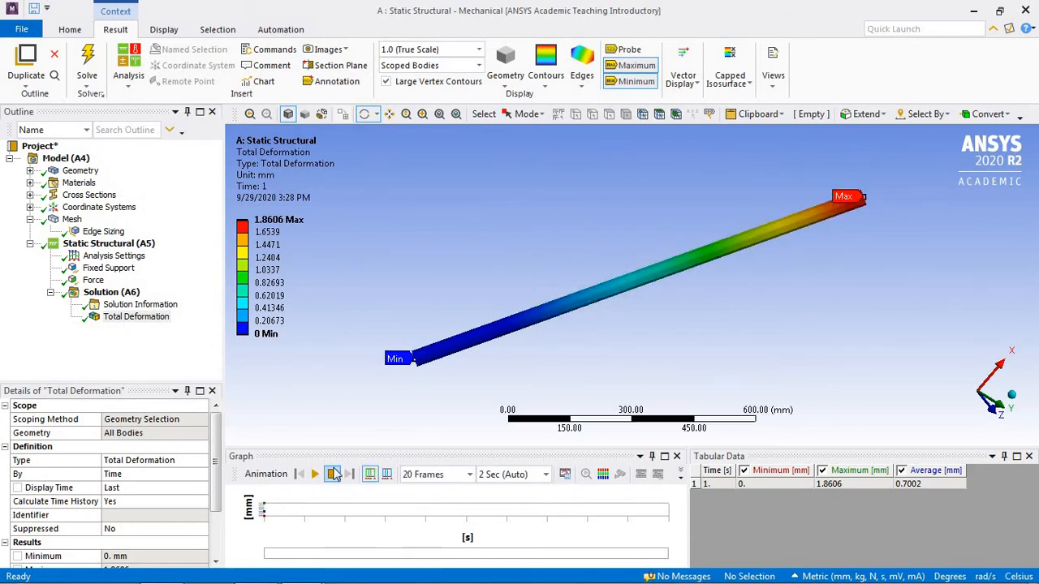
# Step: Try the deformation scales 35 (Auto Scale) and 71 (2x Auto) on the total deformation result
pyautogui.click(478, 50)
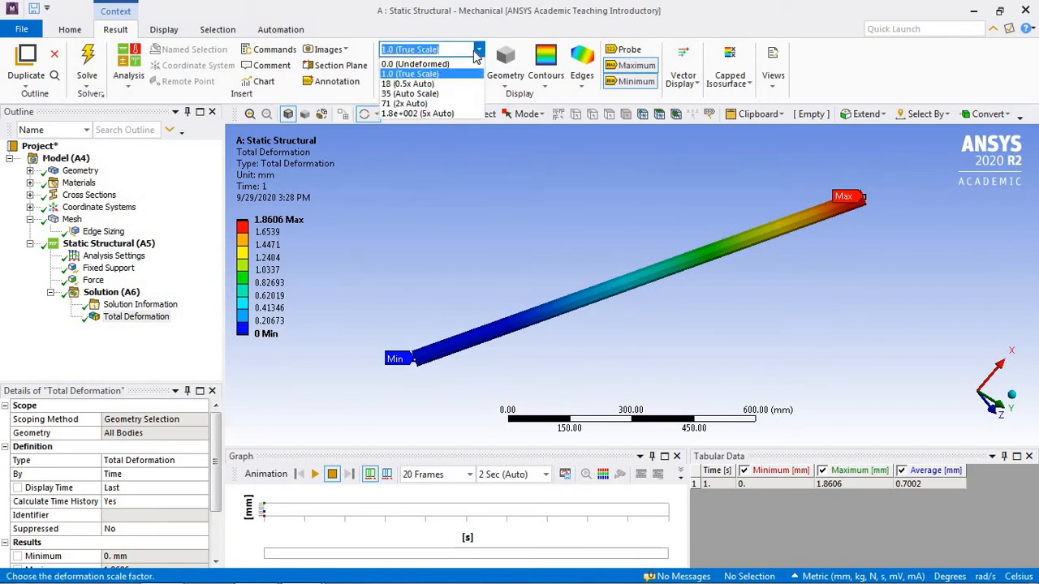
pyautogui.click(451, 94)
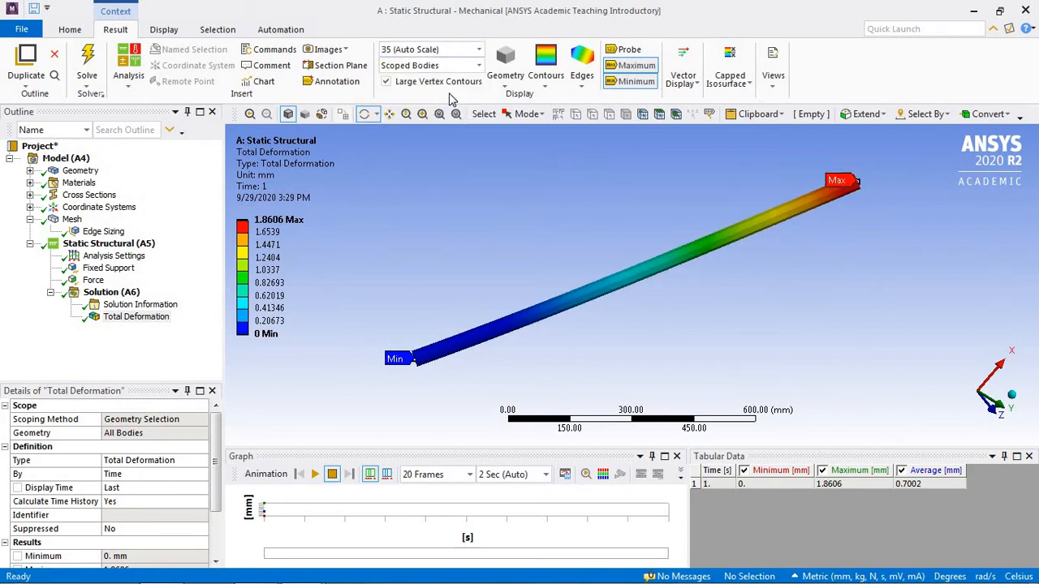
pyautogui.click(479, 66)
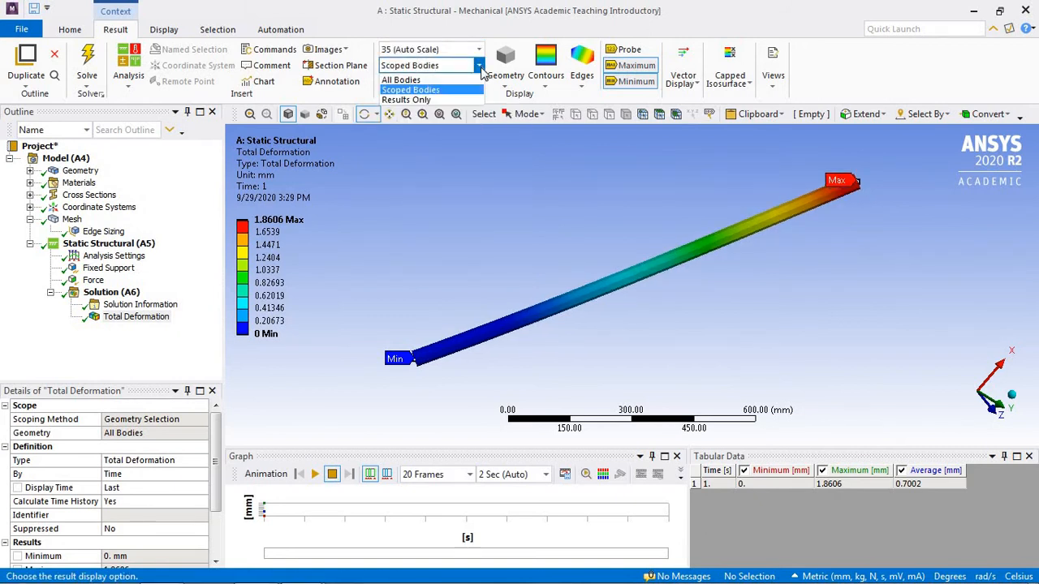
pyautogui.click(478, 49)
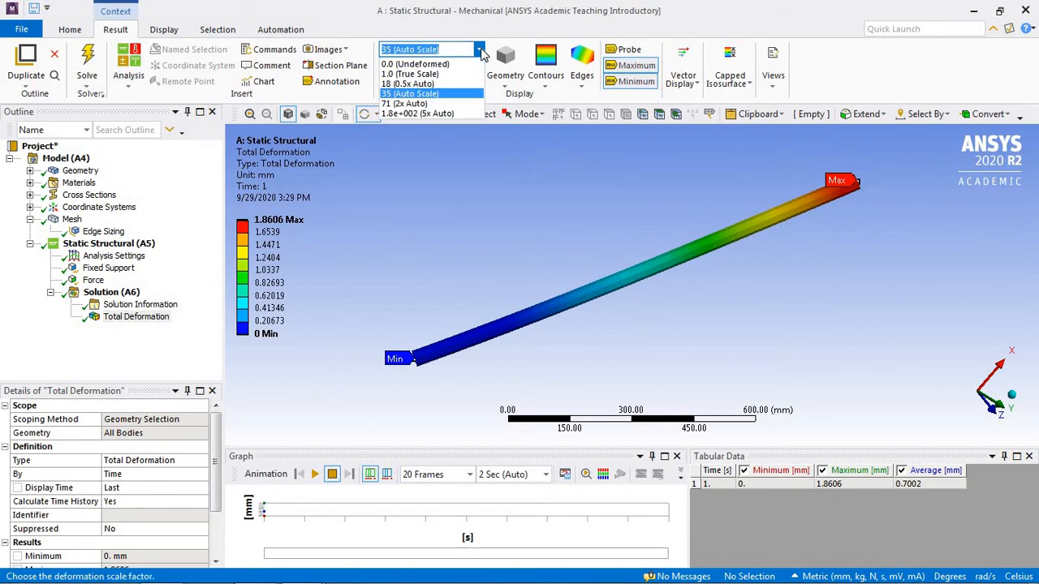
pyautogui.click(446, 105)
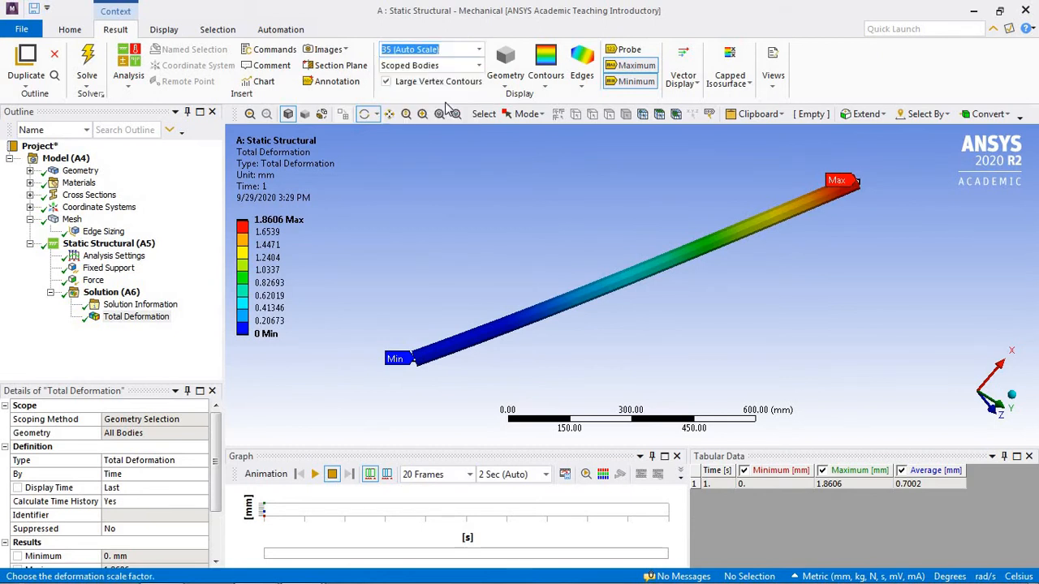
# Step: Play the total deformation animation at the 1.8e+002 (5x Auto) scale, and set the deformation scale back to 35 (Auto Scale)
pyautogui.click(479, 66)
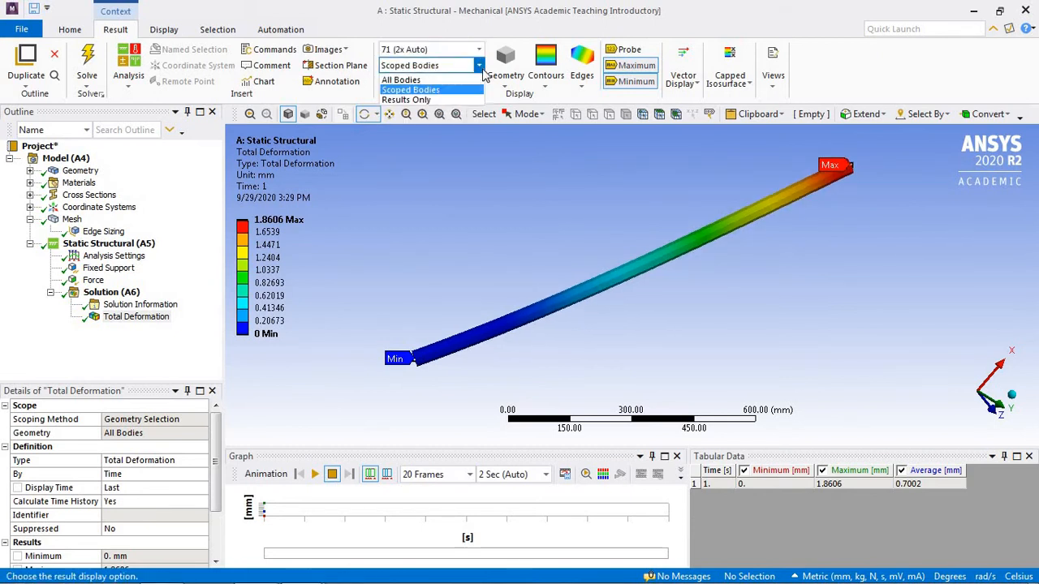
pyautogui.click(479, 49)
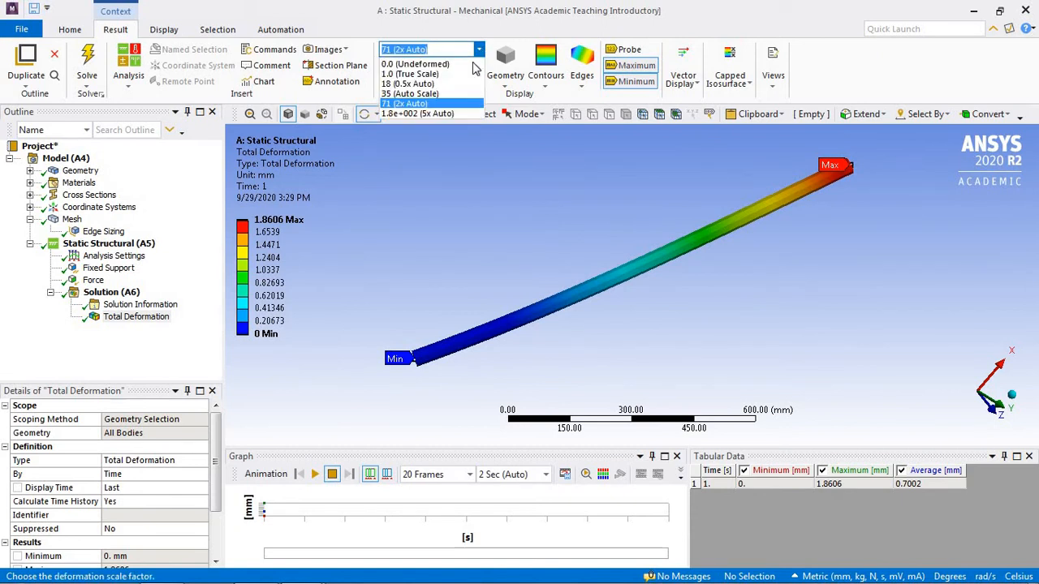
pyautogui.click(461, 114)
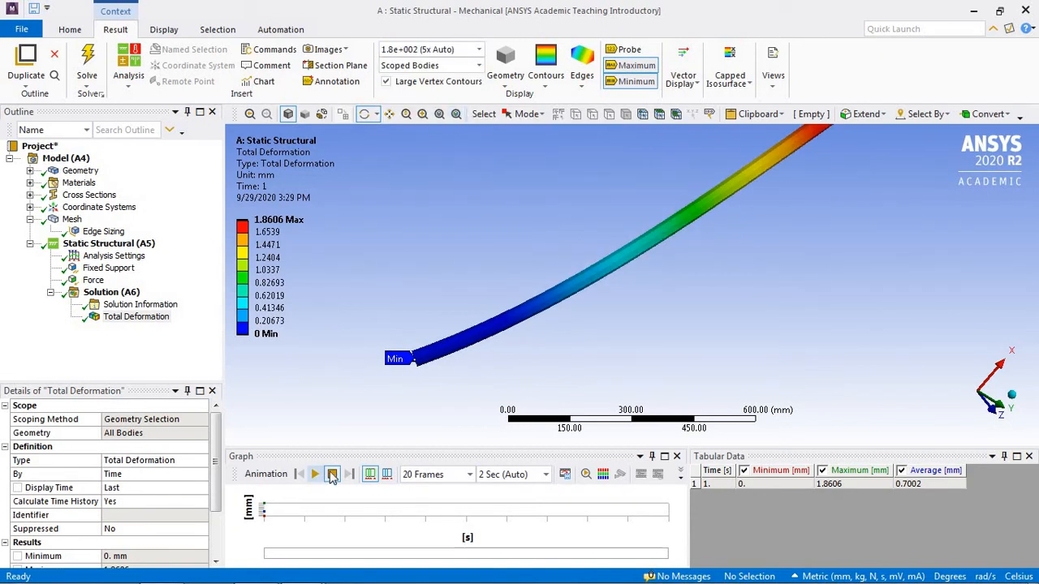
pyautogui.click(316, 474)
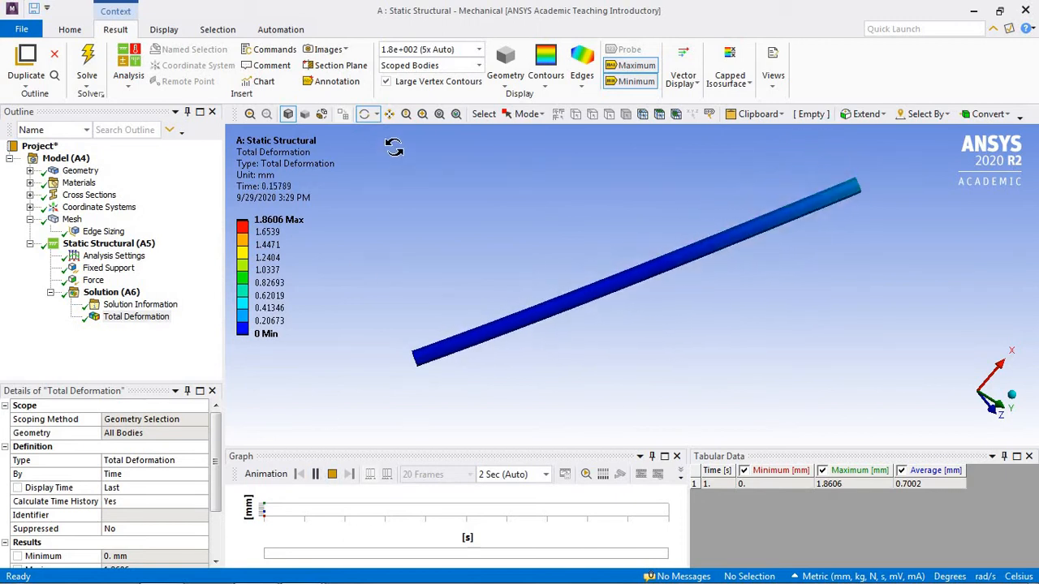
pyautogui.click(479, 50)
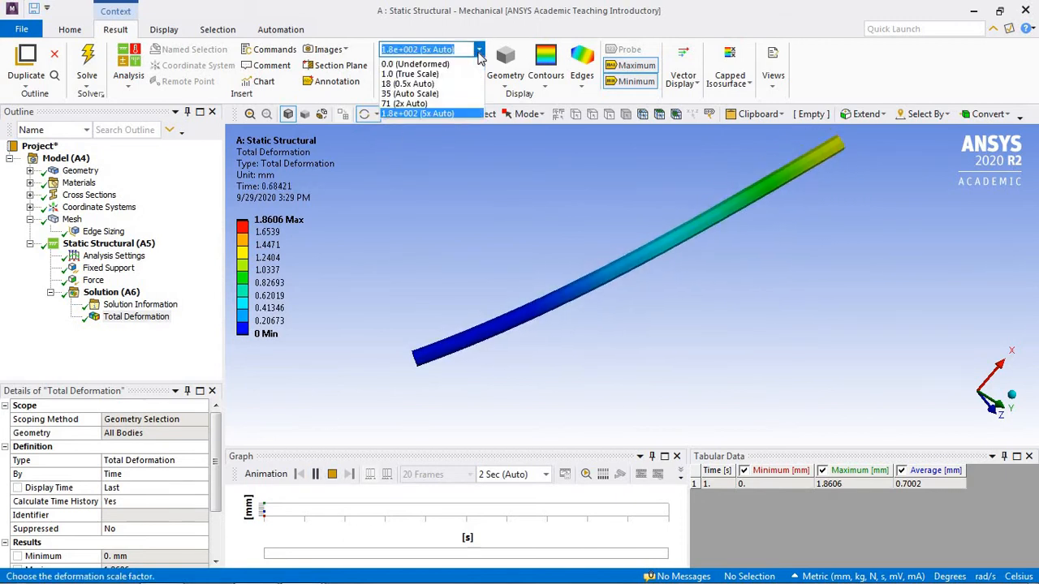
pyautogui.click(437, 94)
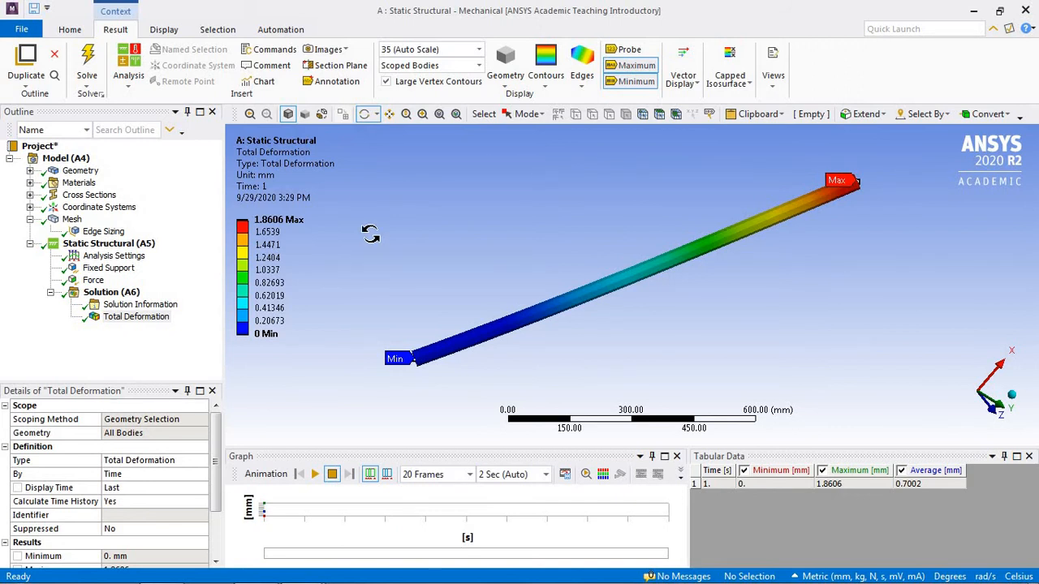
# Step: Start an image-to-file export of the total deformation result, capturing Image and Legend
pyautogui.click(348, 51)
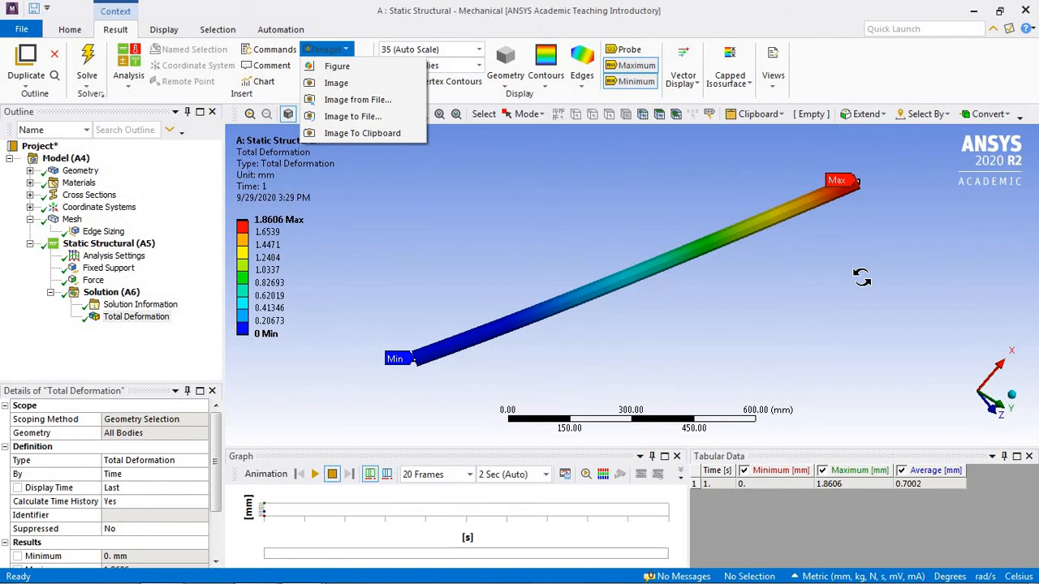
pyautogui.click(353, 118)
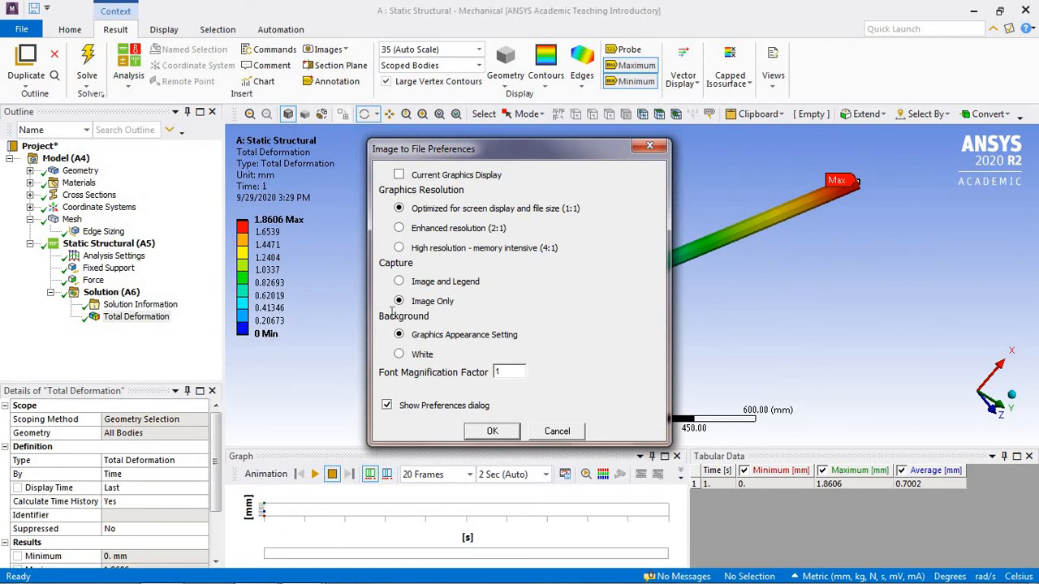
pyautogui.click(398, 282)
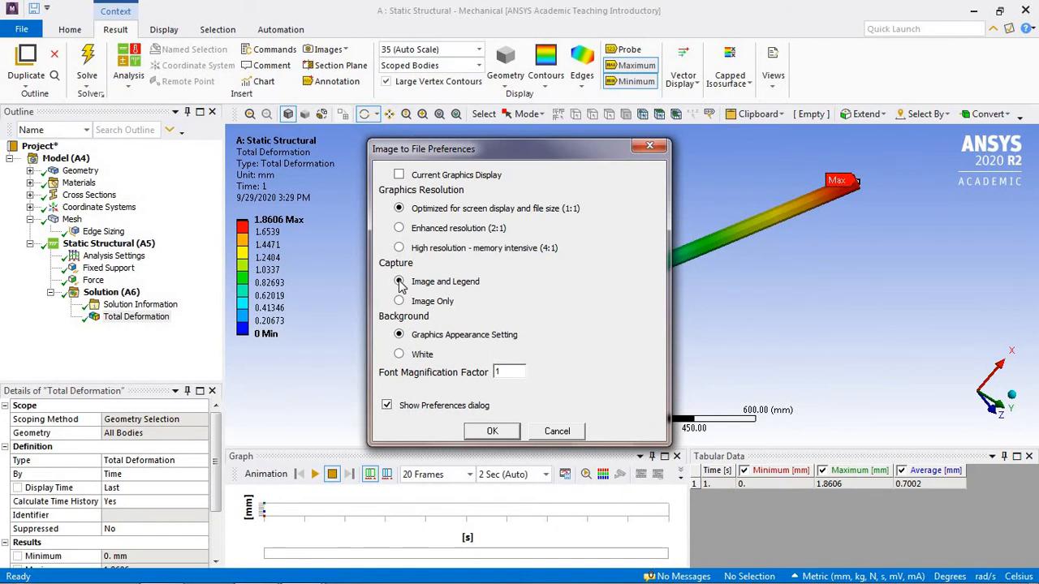
pyautogui.click(491, 431)
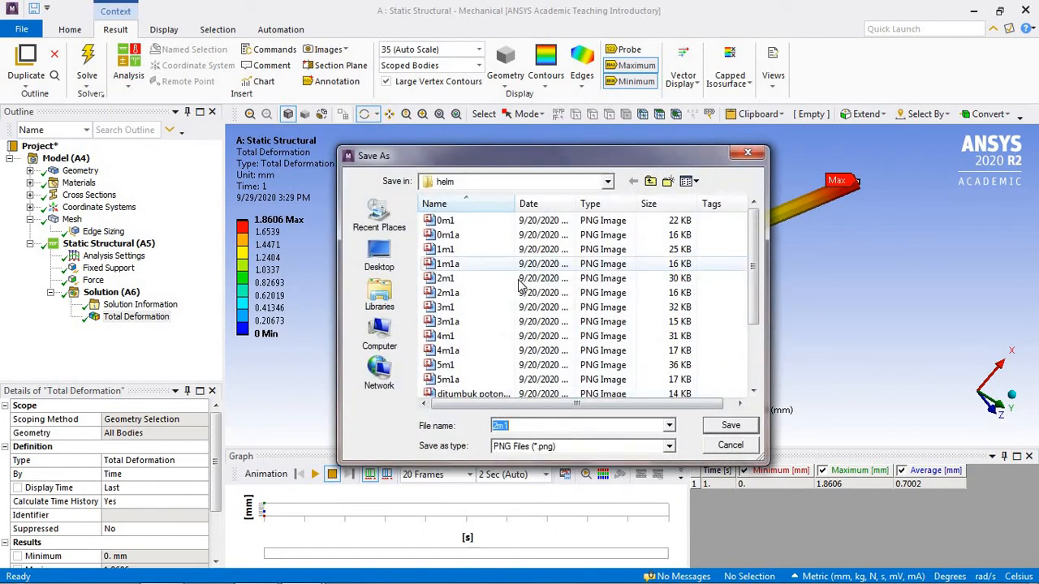
# Step: Save the captured result image as PNG file beam1 in My Documents
pyautogui.click(607, 182)
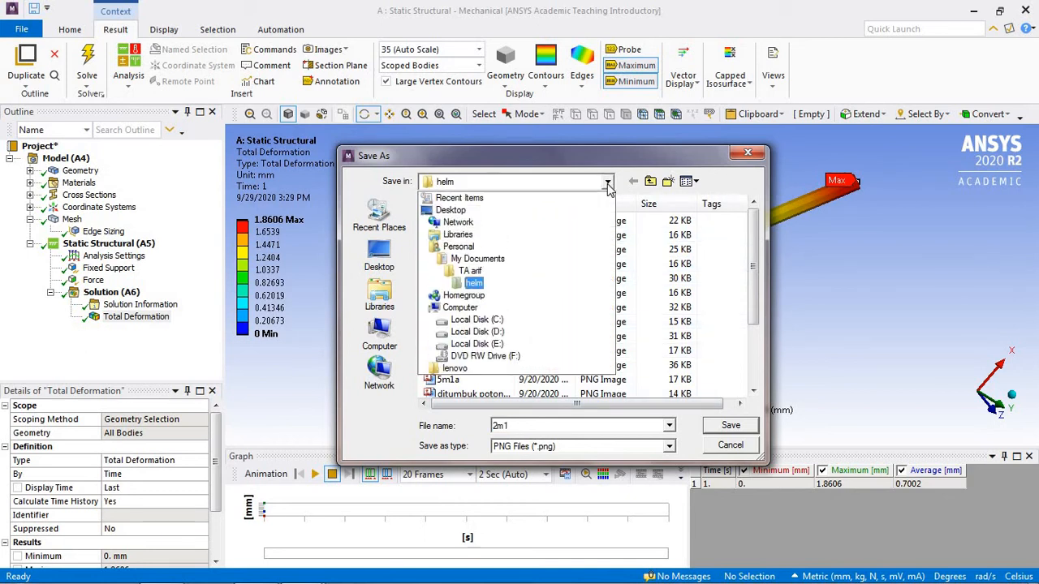
pyautogui.click(495, 259)
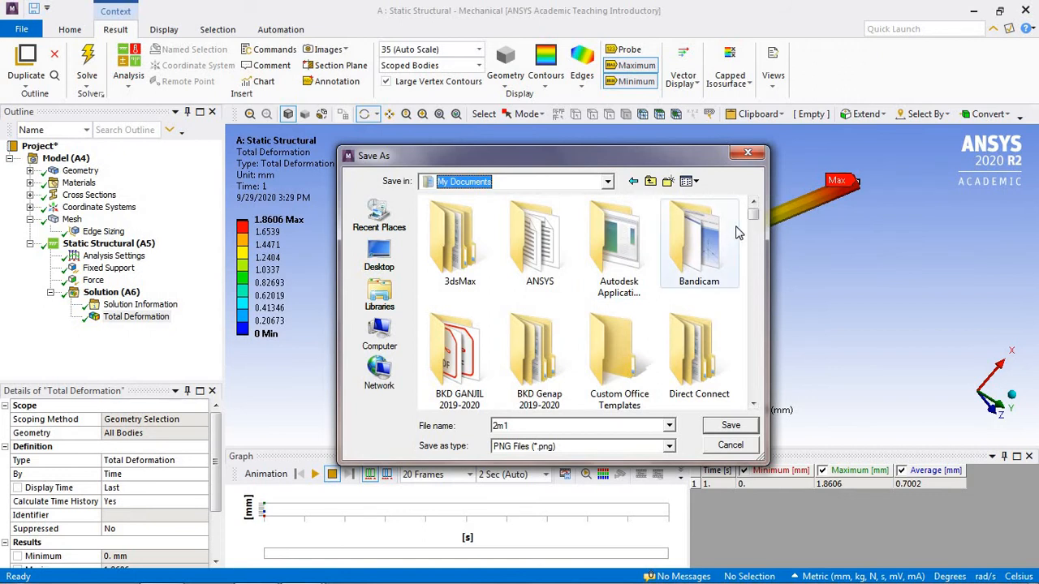
pyautogui.doubleClick(516, 424)
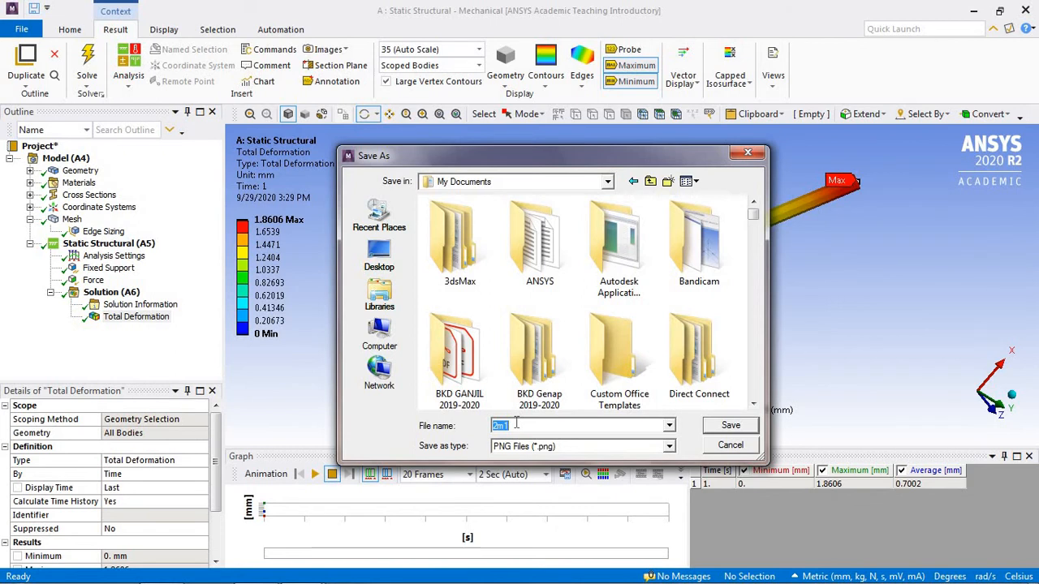
pyautogui.write('beam1')
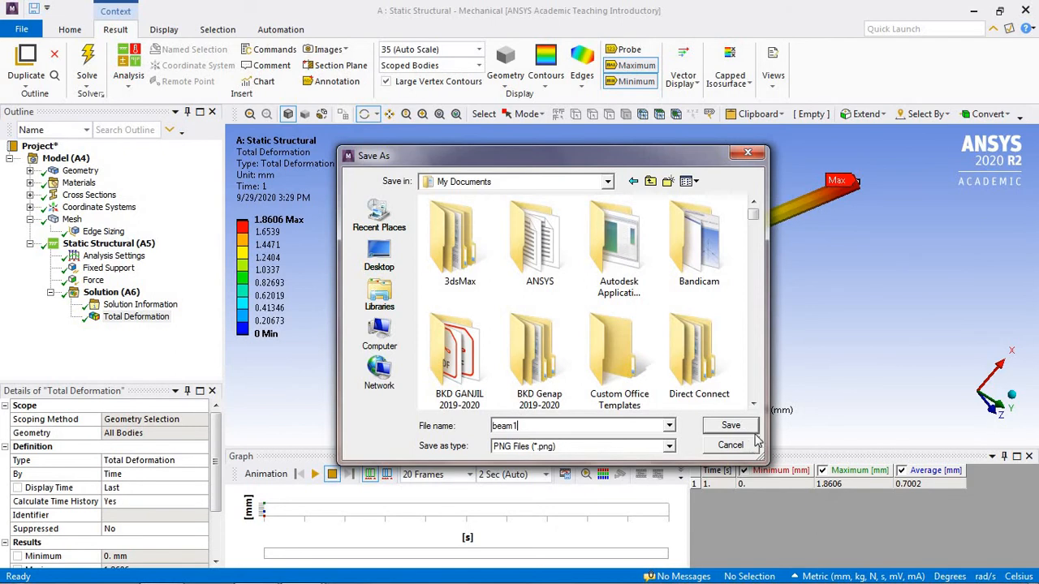
pyautogui.click(731, 425)
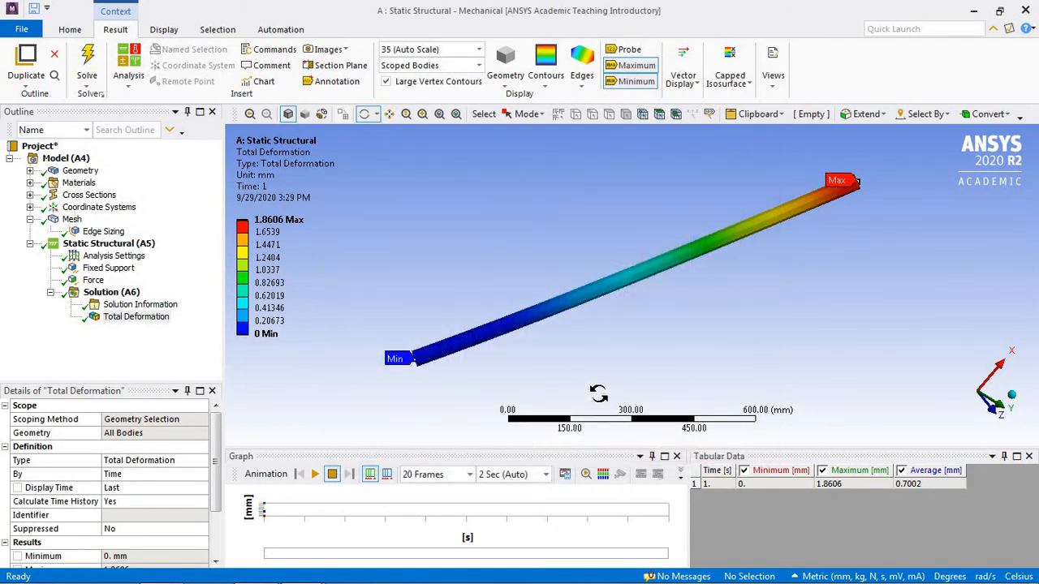
# Step: Switch to Windows Explorer and look through the Documents library in Details view for the saved image
pyautogui.moveTo(255, 577)
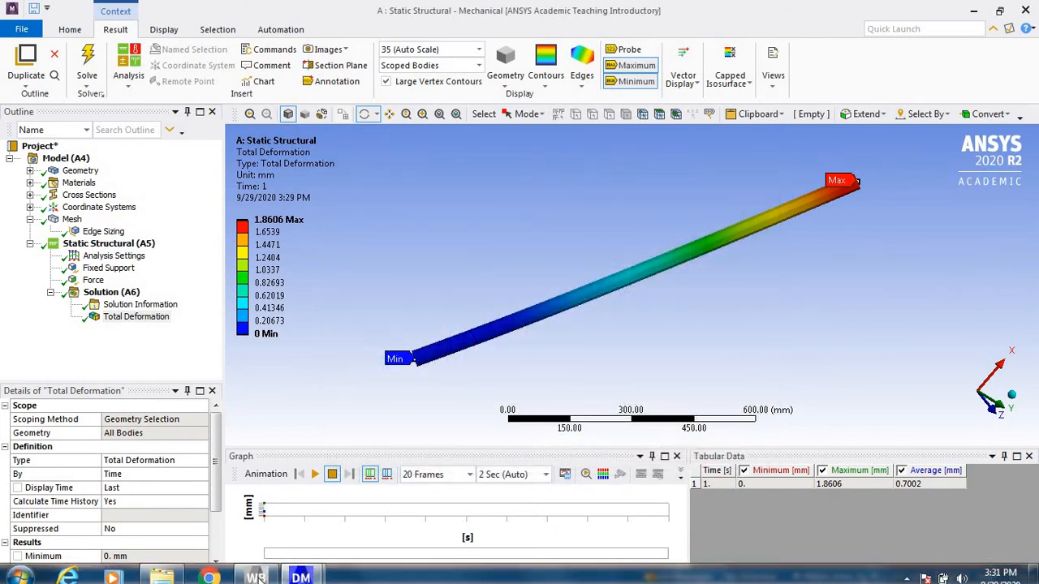
pyautogui.click(166, 574)
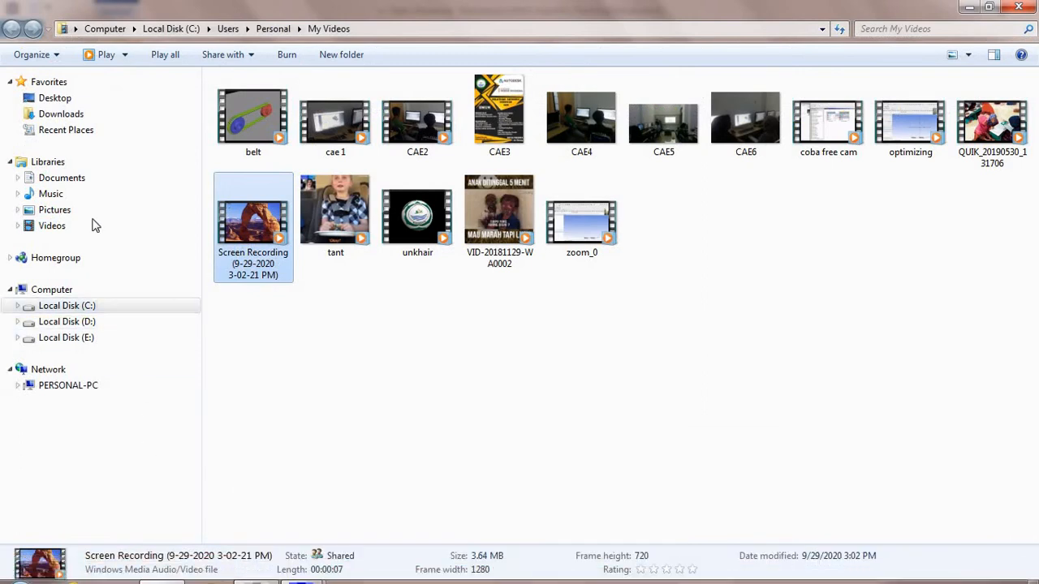
pyautogui.click(89, 184)
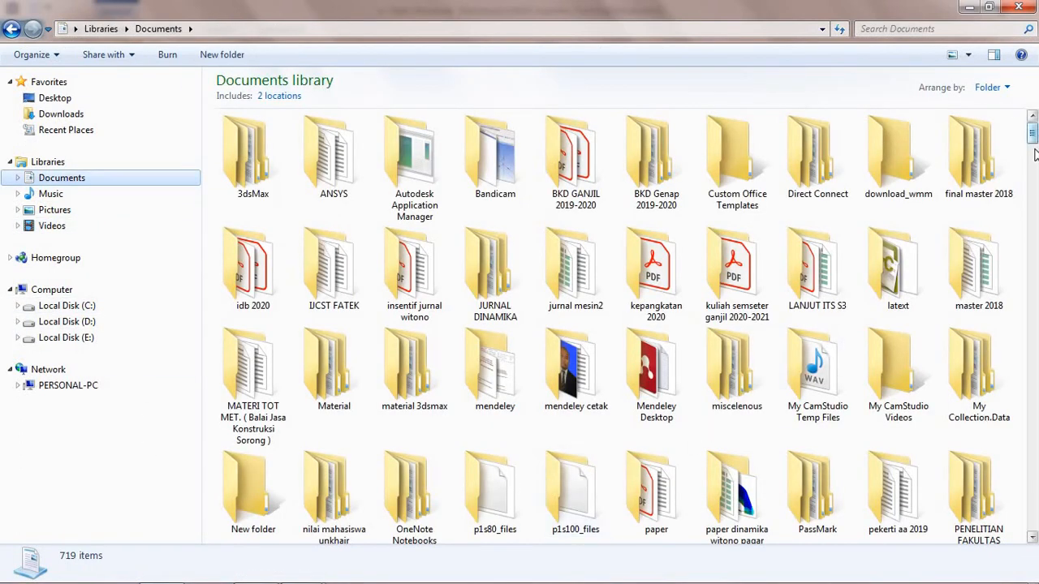
pyautogui.click(968, 55)
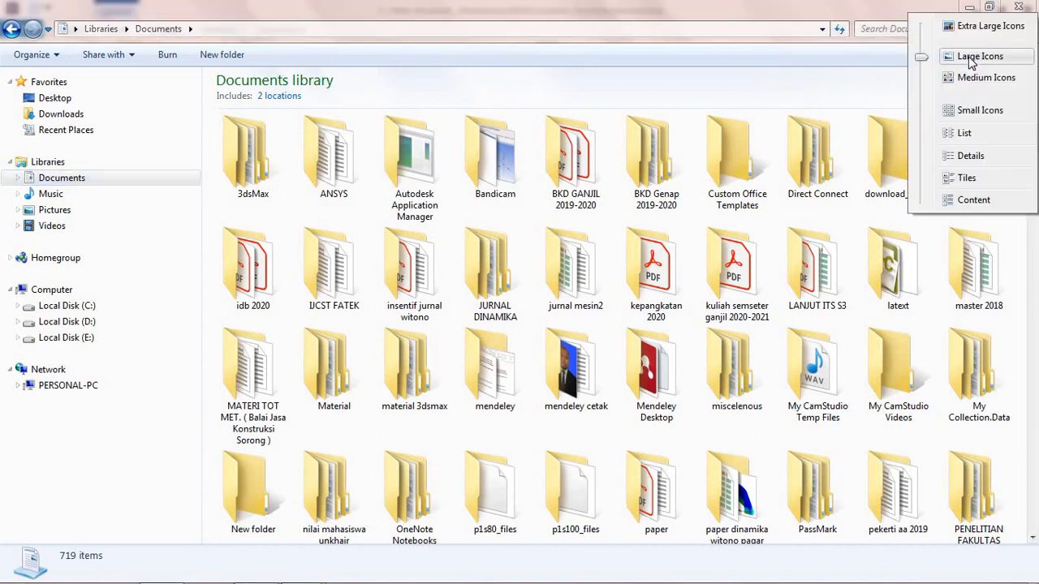
pyautogui.click(972, 156)
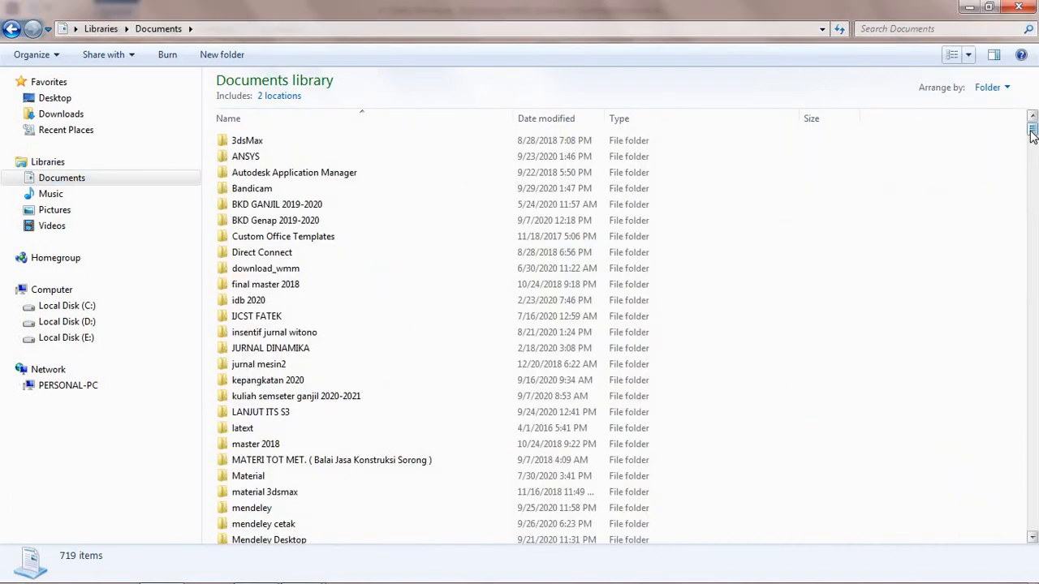
pyautogui.moveTo(1033, 122); pyautogui.dragTo(1033, 166)
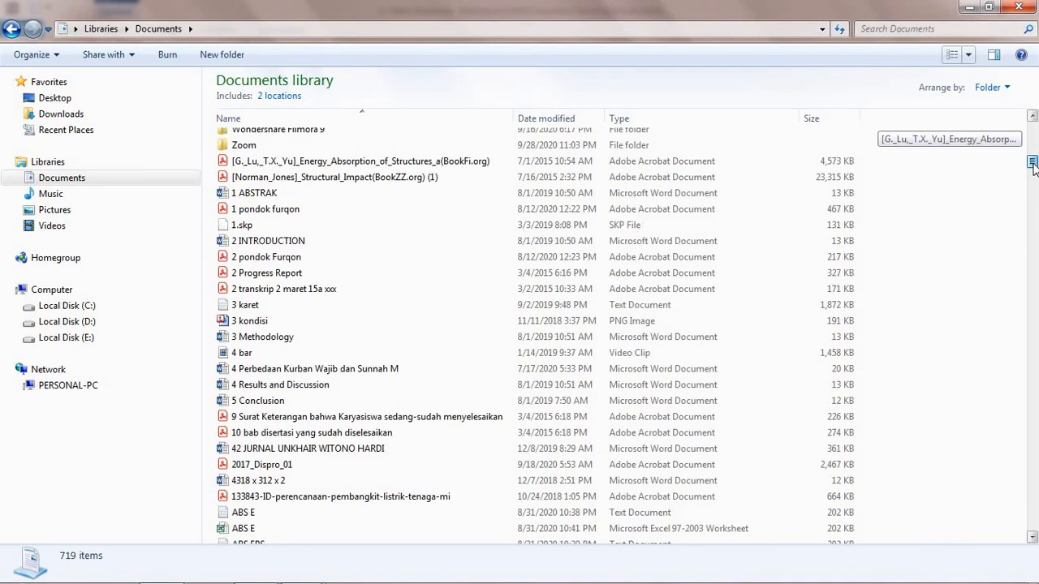
pyautogui.moveTo(1033, 166); pyautogui.dragTo(1037, 430)
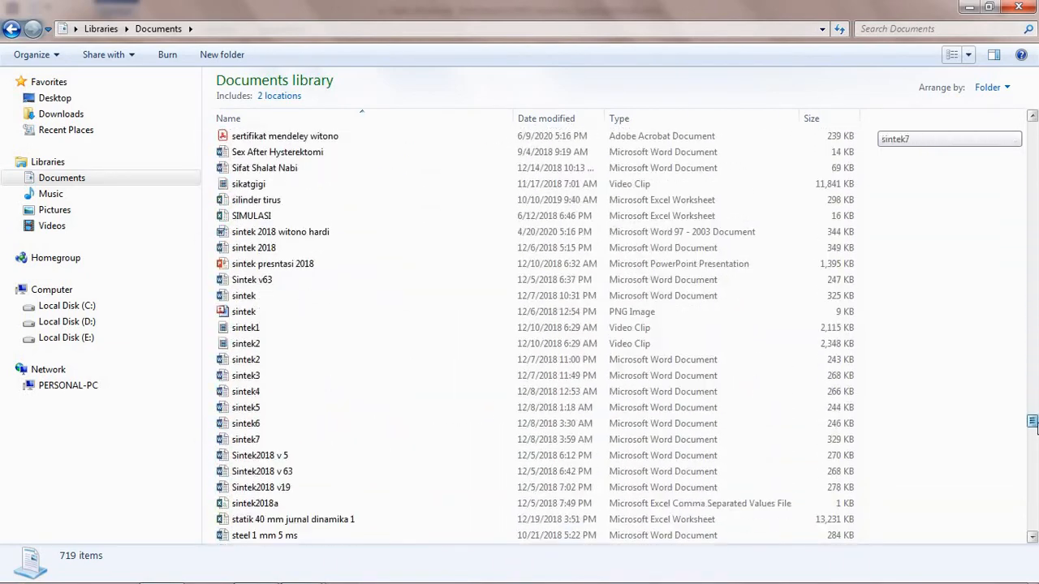
# Step: Search the Documents library for beam, view the beam1 image, and close both the viewer and Windows Explorer
pyautogui.click(913, 30)
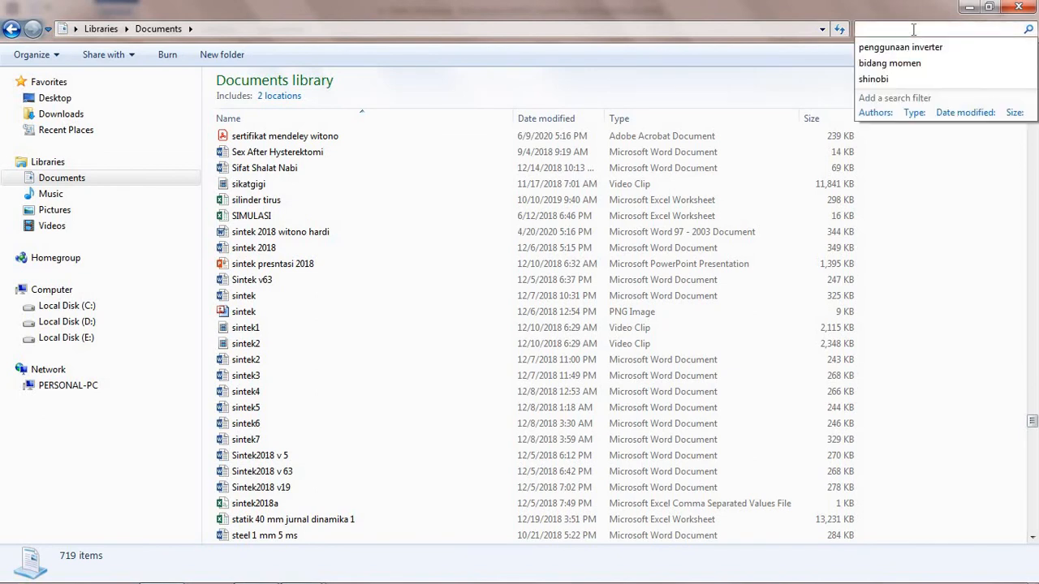
pyautogui.write('beam')
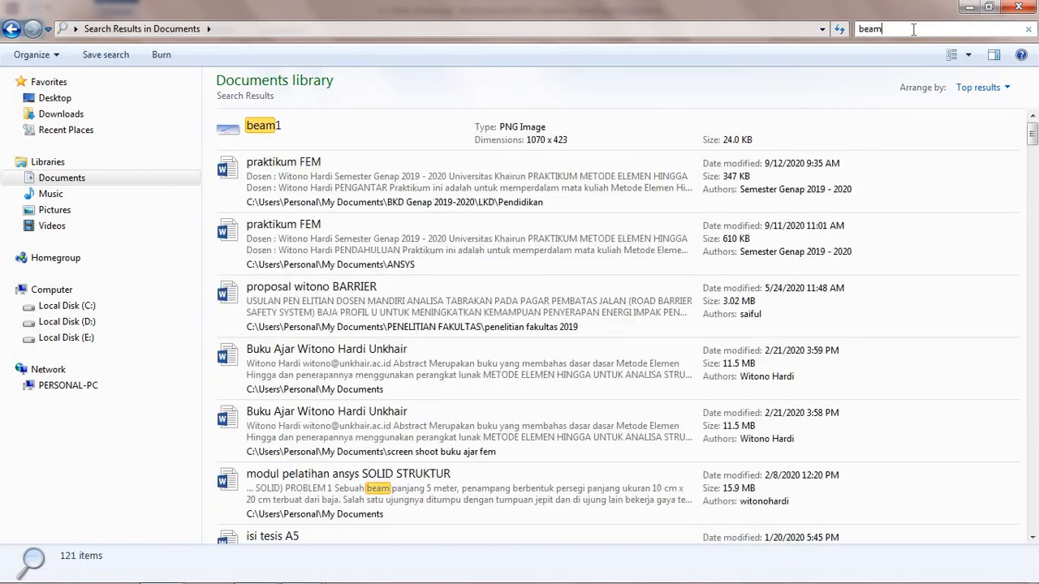
pyautogui.click(264, 133)
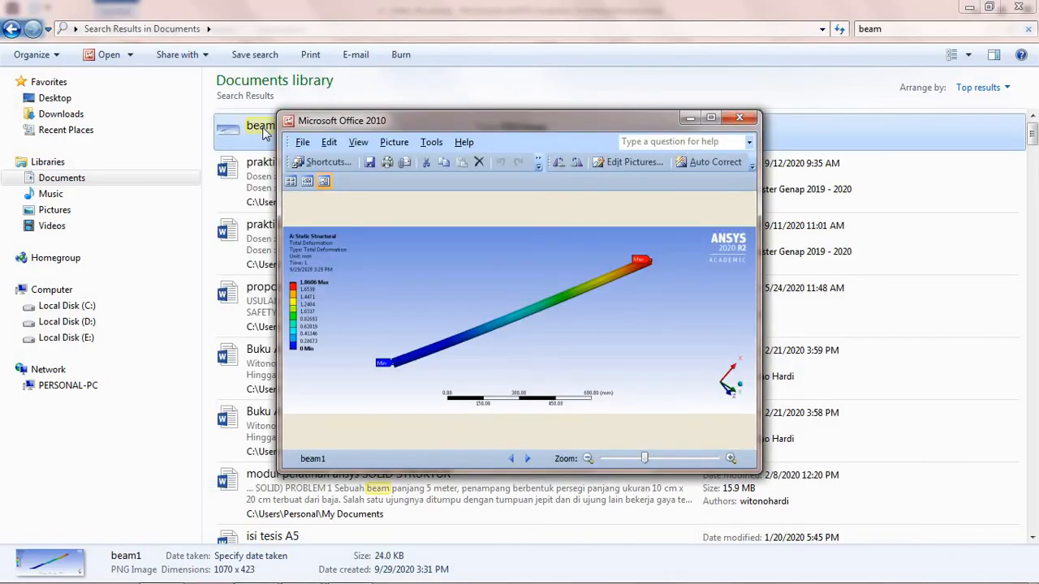
pyautogui.click(741, 119)
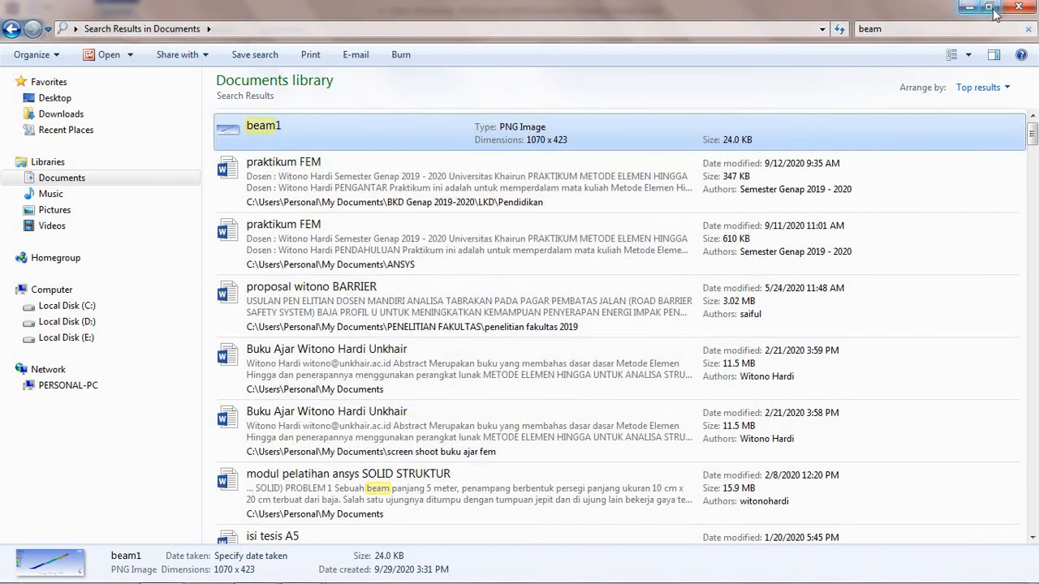
pyautogui.click(1018, 6)
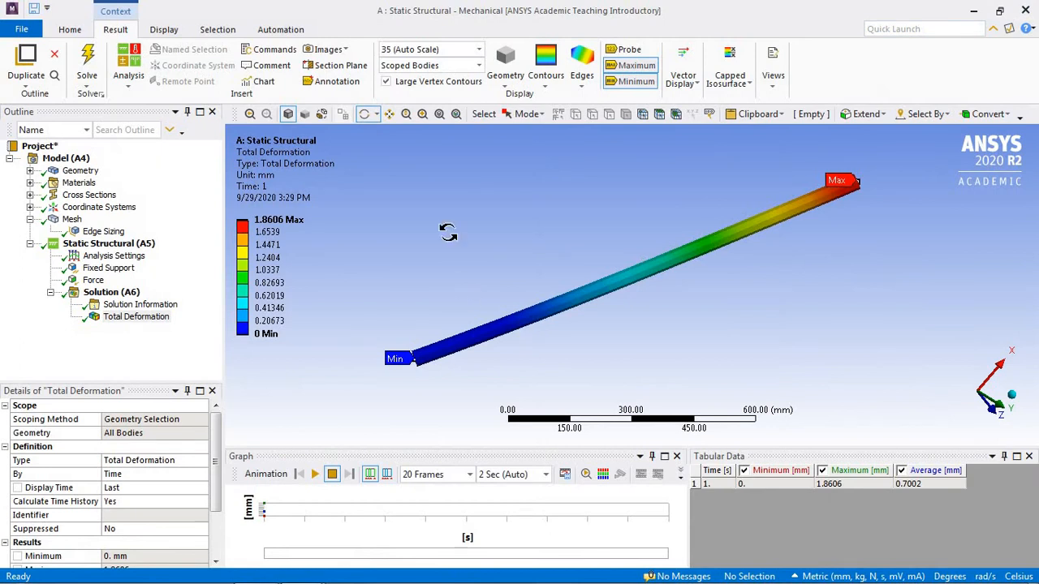
# Step: Start another image-to-file export of the total deformation result with a White background
pyautogui.click(347, 51)
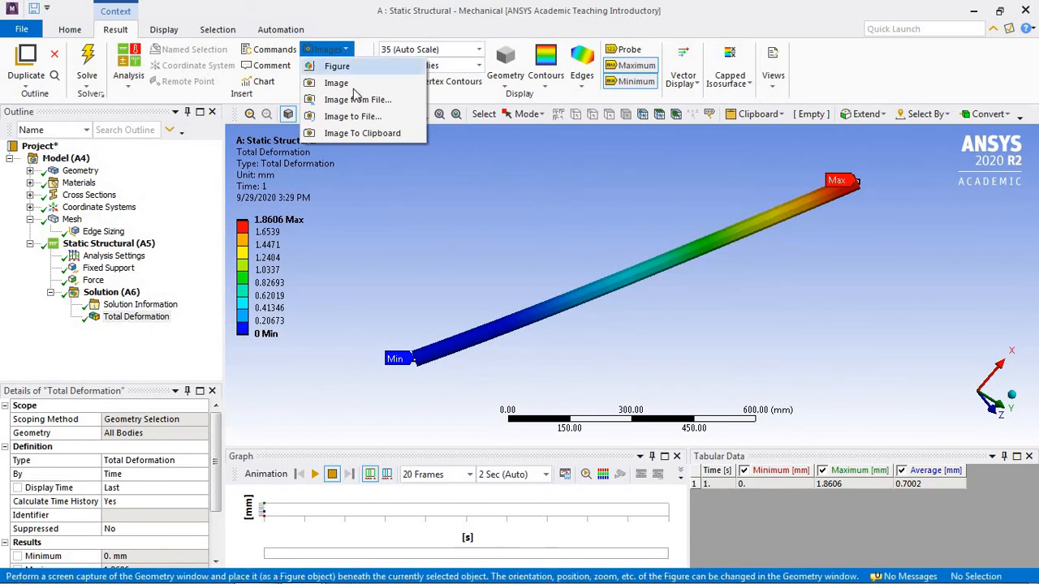
pyautogui.click(359, 116)
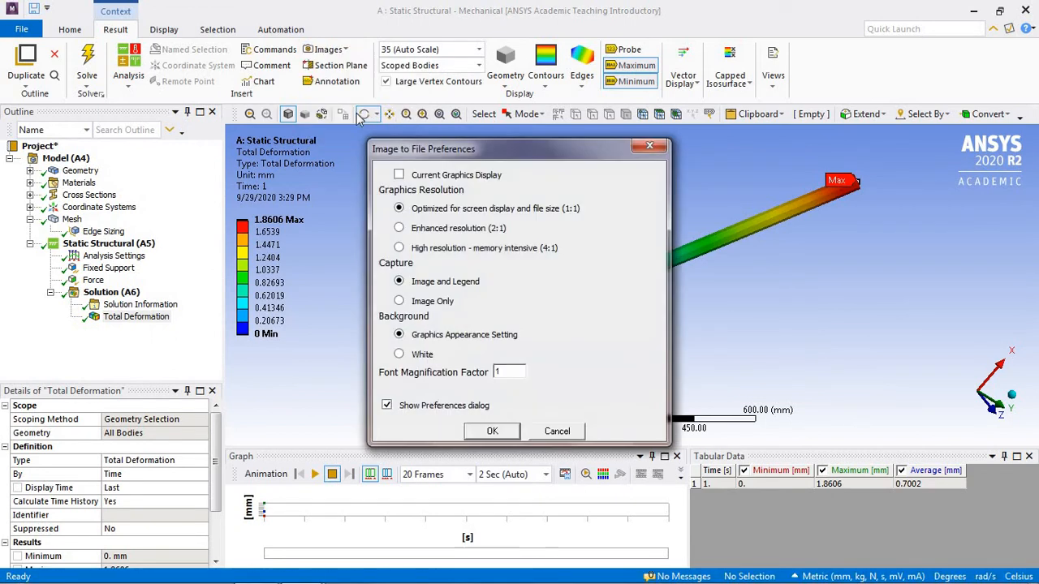
pyautogui.click(402, 356)
pyautogui.click(492, 432)
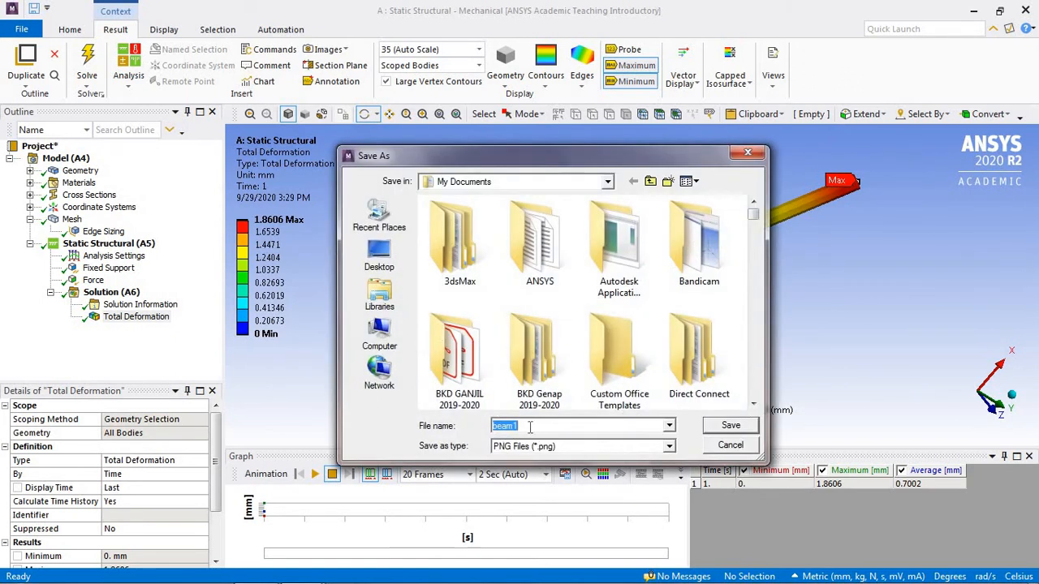
# Step: Save the white-background result image as PNG file beam2 in My Documents
pyautogui.click(529, 425)
pyautogui.press('BackSpace')
pyautogui.write('2')
pyautogui.press('Return')
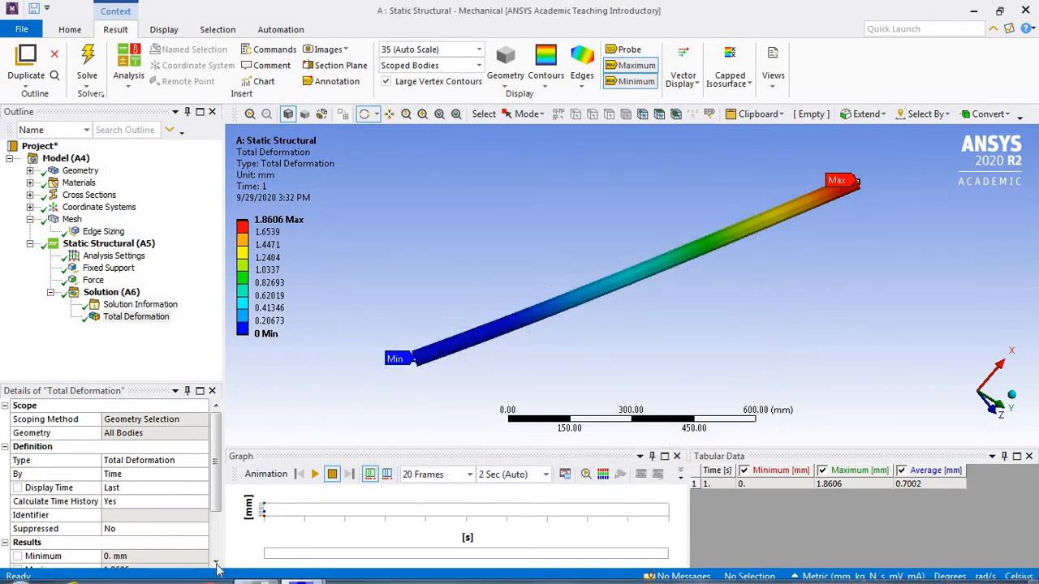
# Step: Switch to Windows Explorer, search the Documents library for beam2, view the image, and close both the viewer and Windows Explorer
pyautogui.moveTo(217, 570)
pyautogui.click(162, 571)
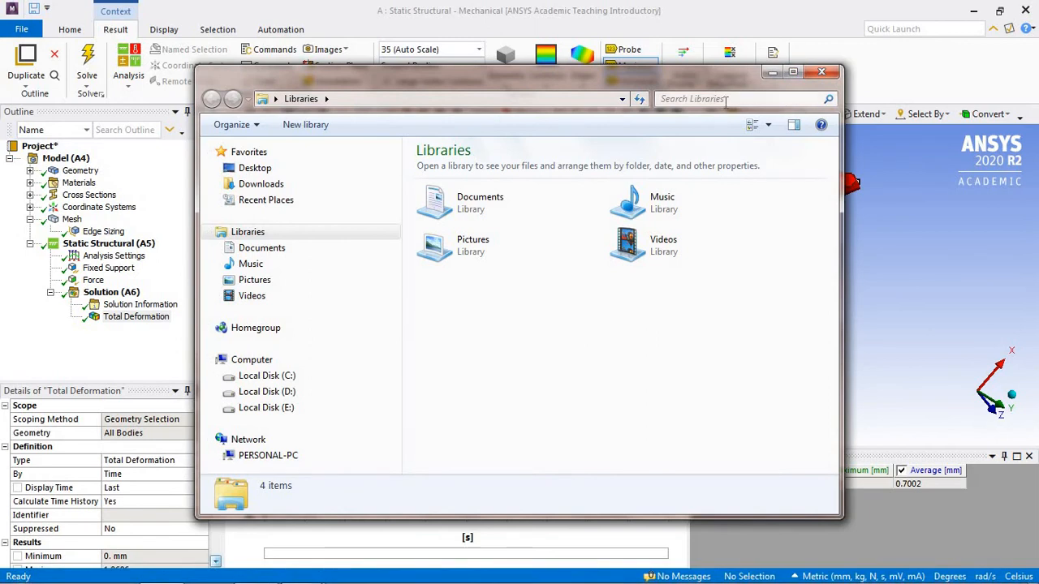
pyautogui.click(311, 249)
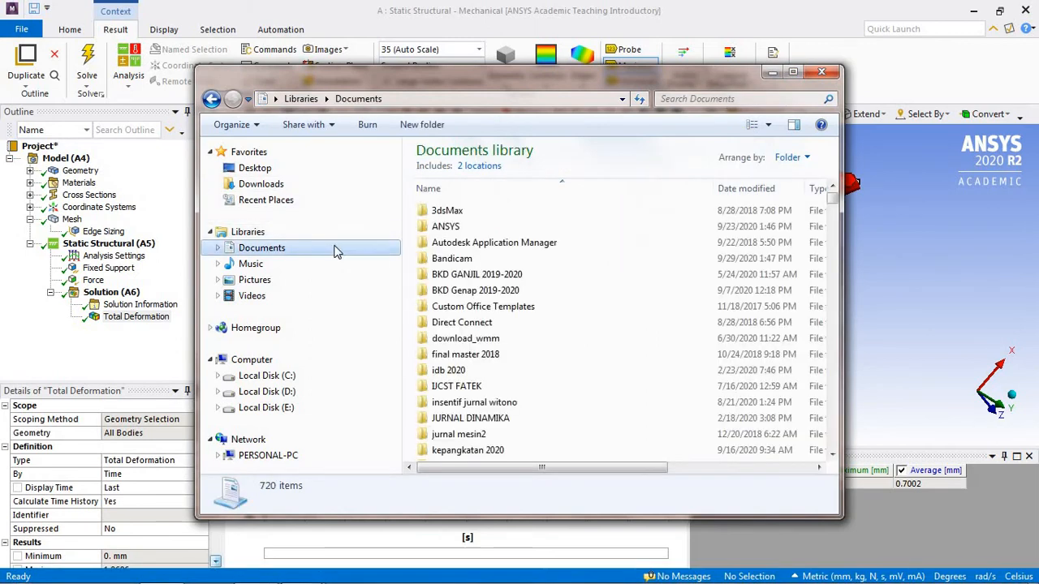
pyautogui.click(736, 99)
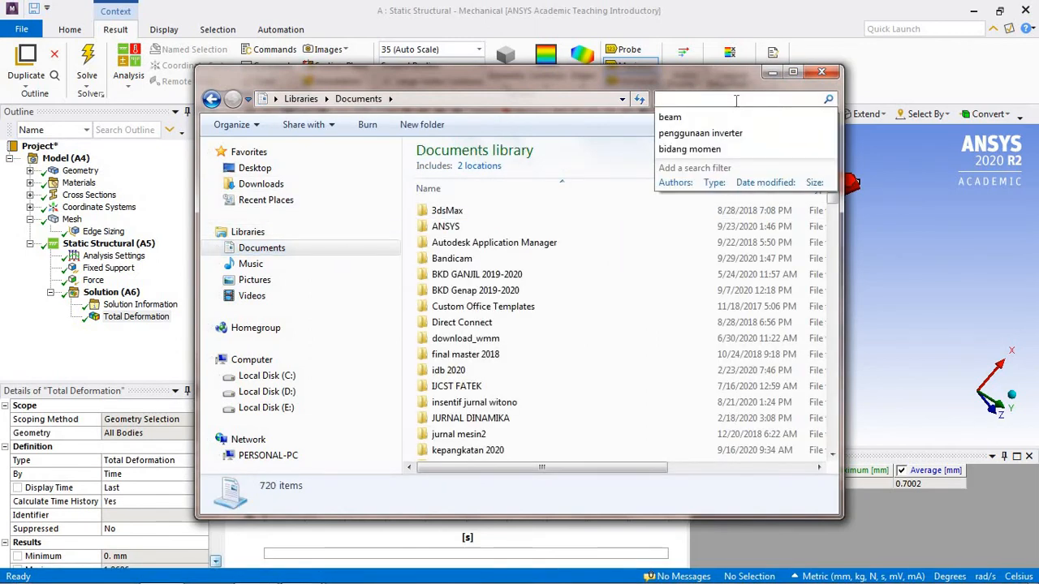
pyautogui.write('beam2')
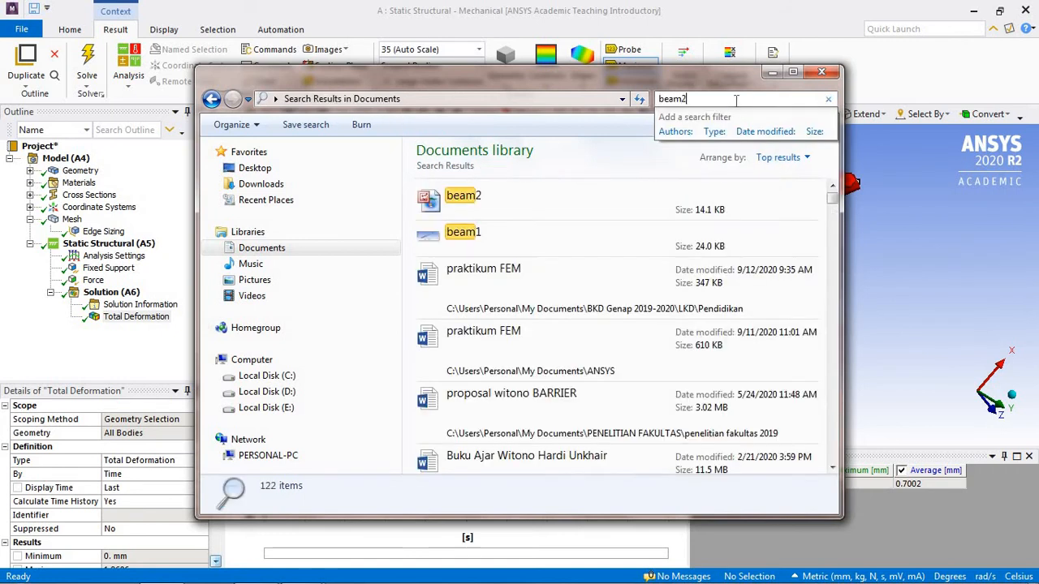
pyautogui.doubleClick(475, 200)
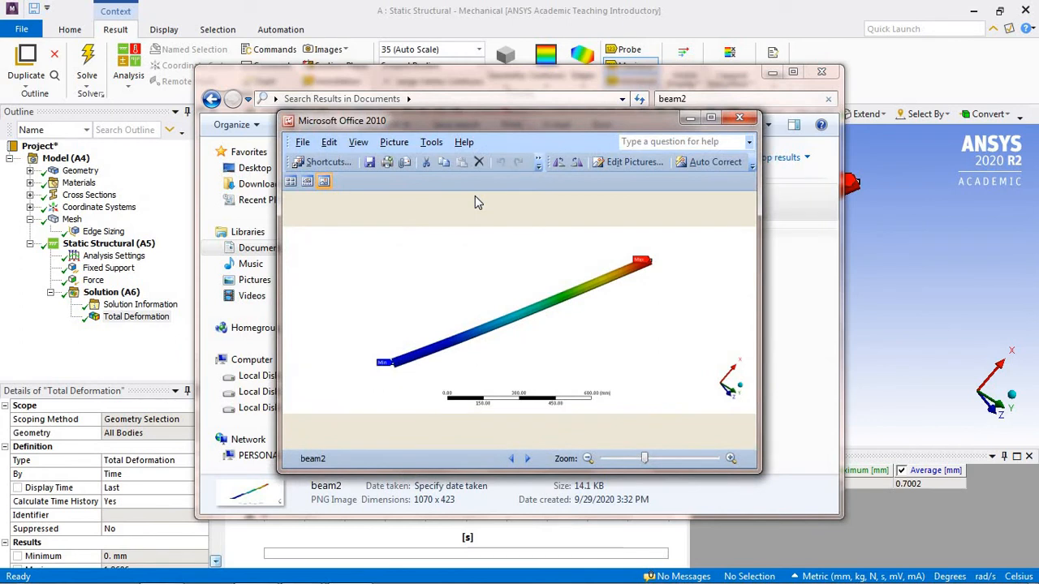
pyautogui.click(738, 117)
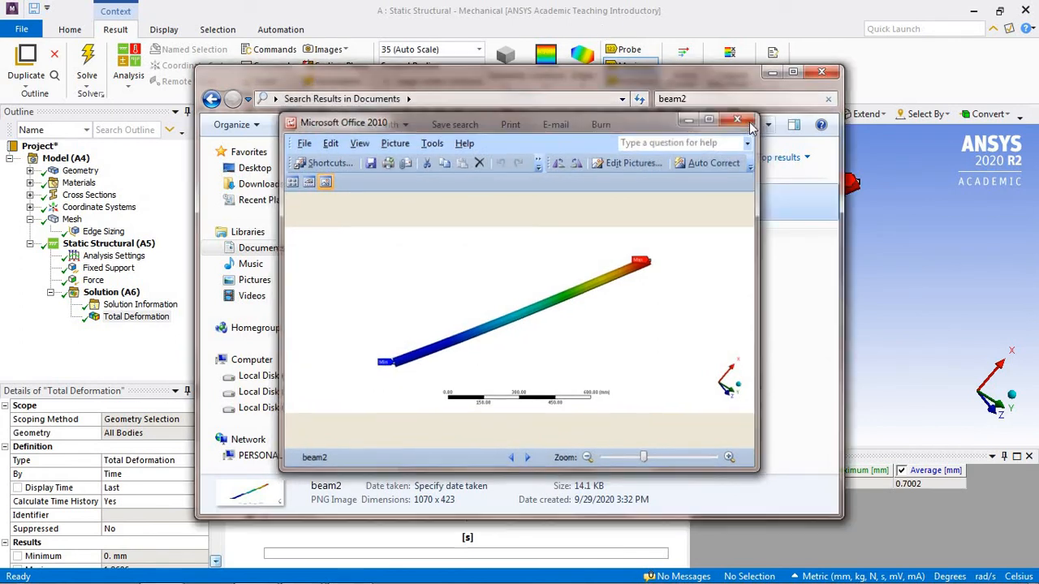
pyautogui.click(822, 72)
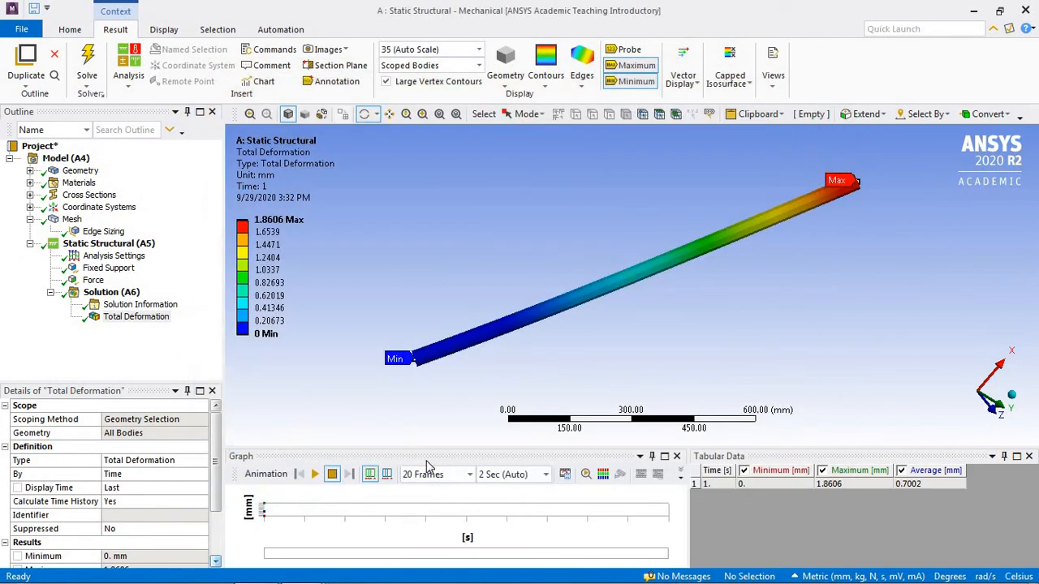
# Step: Play and stop the total deformation animation while viewing the beam from other angles, and check the available play durations
pyautogui.click(315, 474)
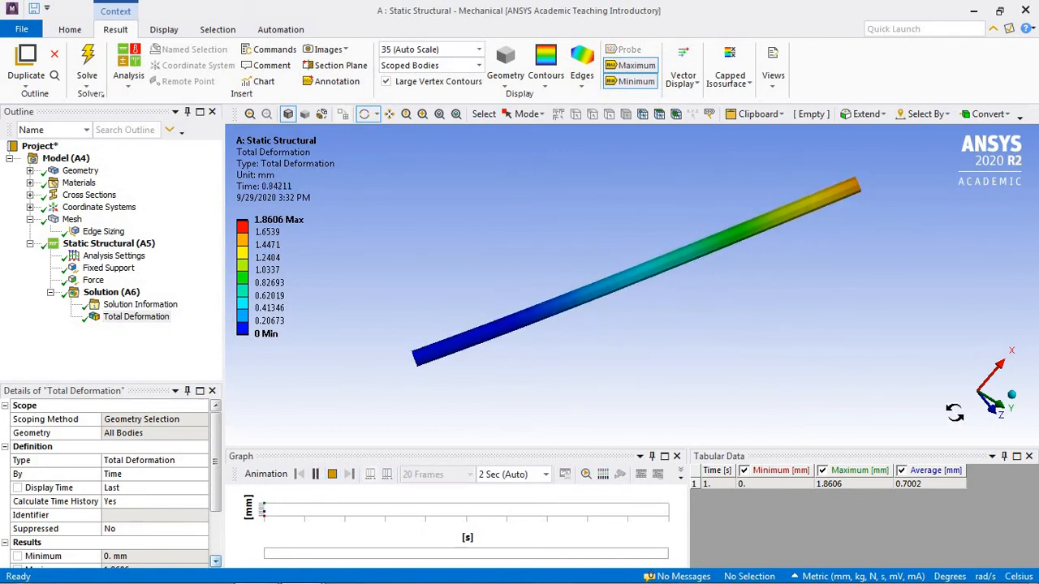
pyautogui.click(1015, 397)
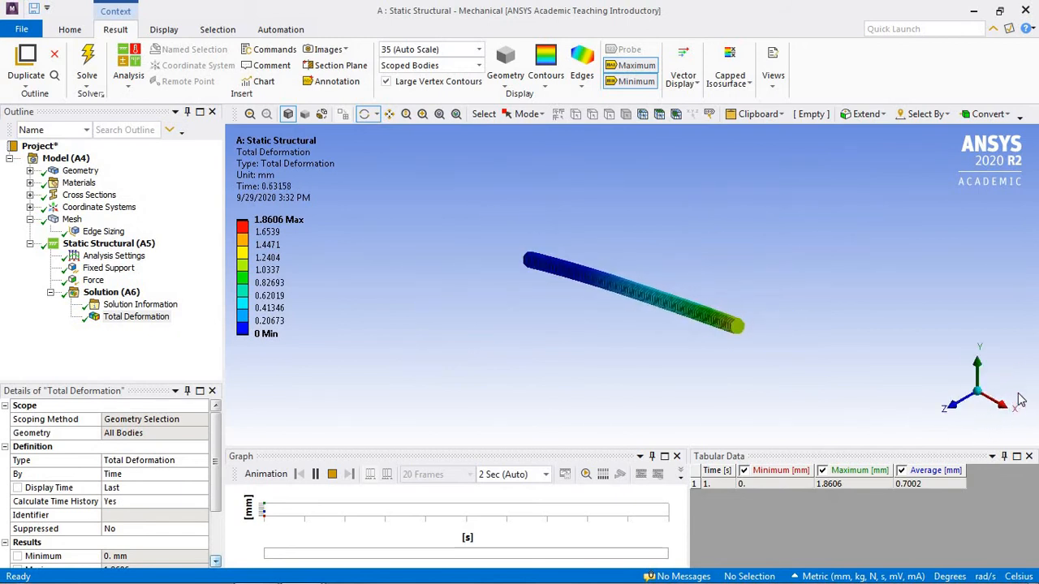
pyautogui.moveTo(749, 349); pyautogui.dragTo(805, 291)
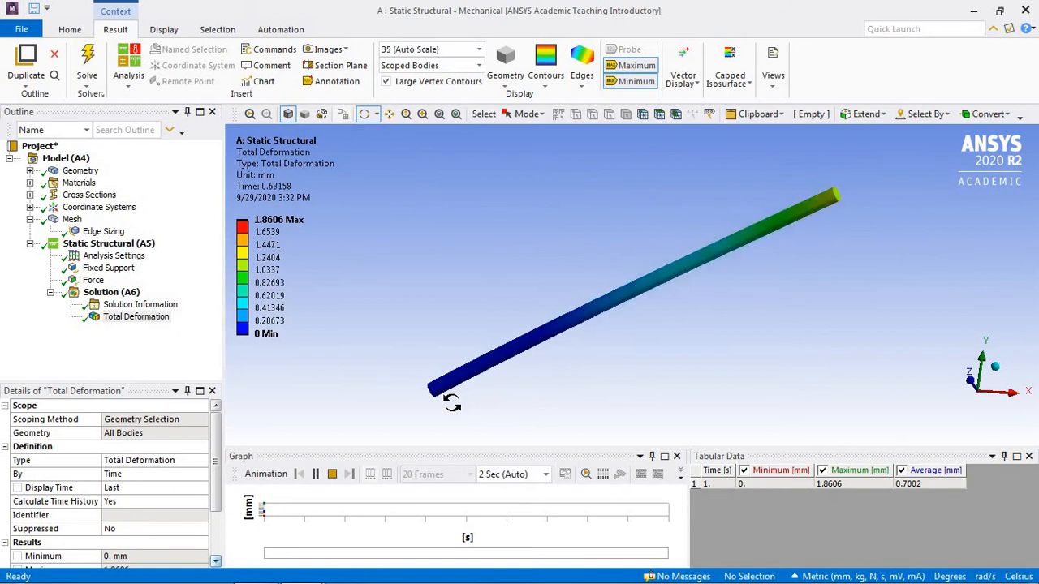
pyautogui.click(340, 478)
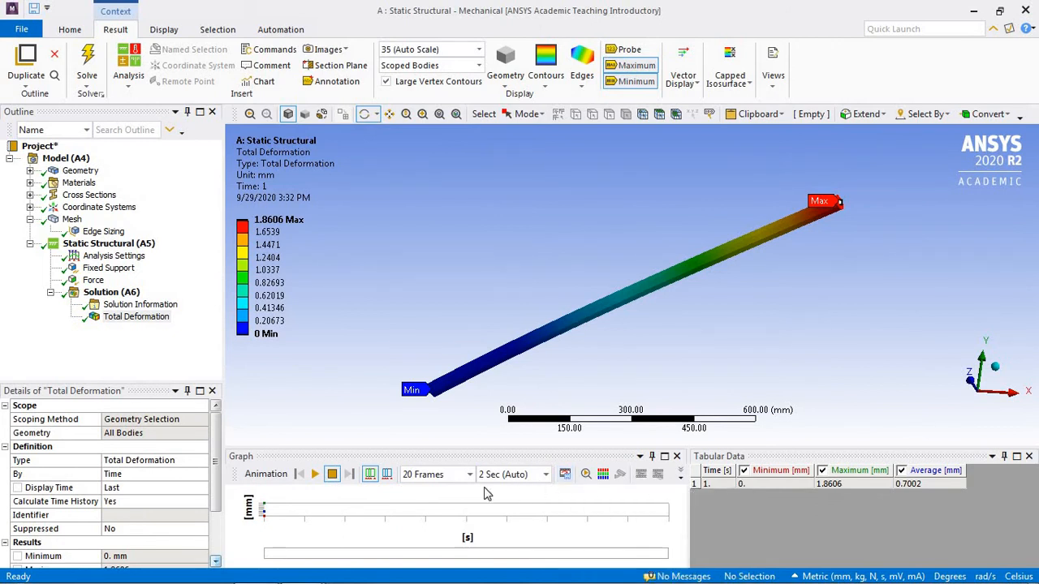
pyautogui.click(547, 476)
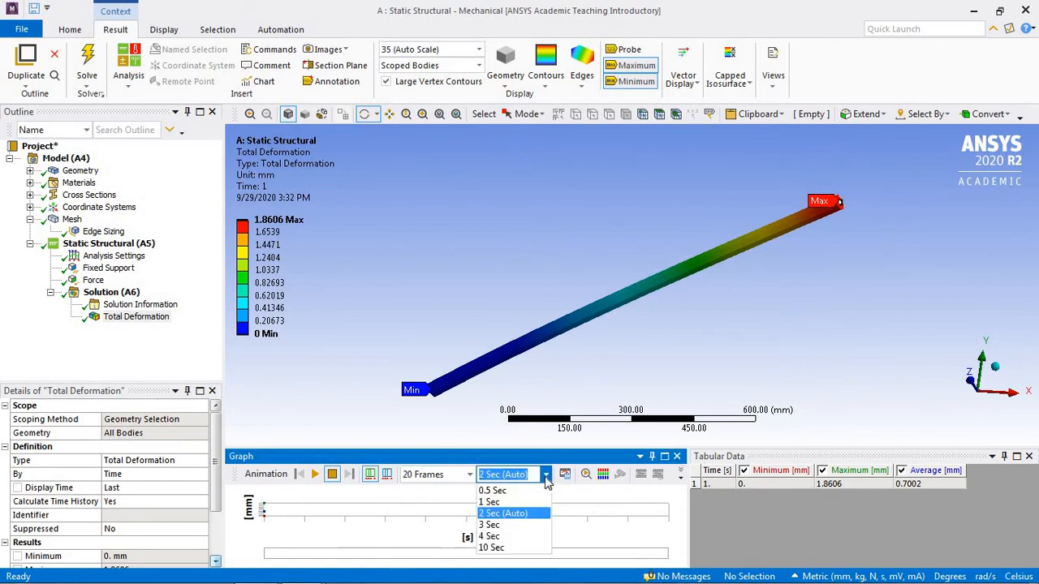
pyautogui.click(547, 477)
pyautogui.click(509, 496)
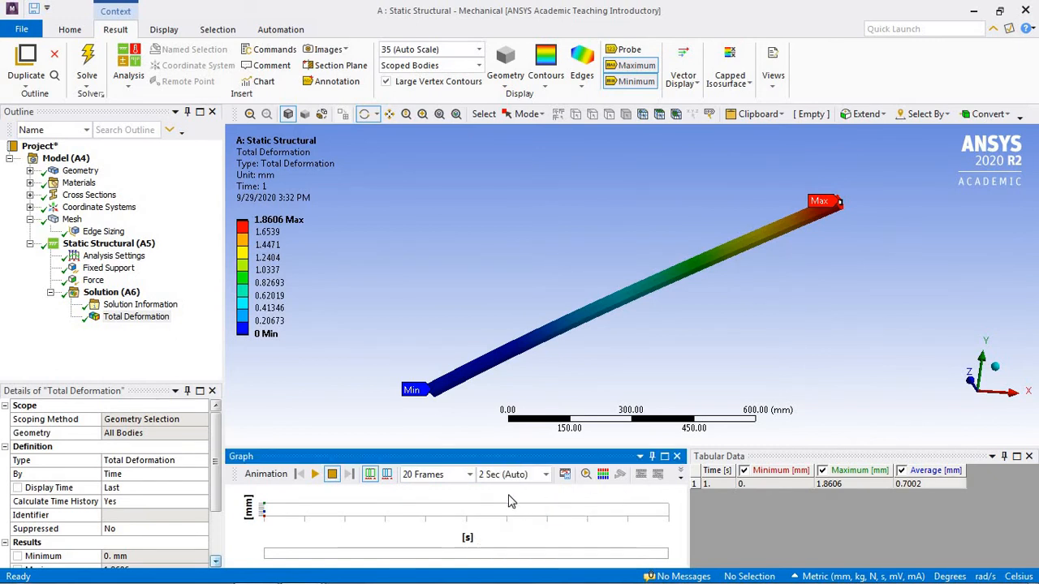
# Step: Export the total deformation animation as AVI video file beam1 in My Documents
pyautogui.click(564, 475)
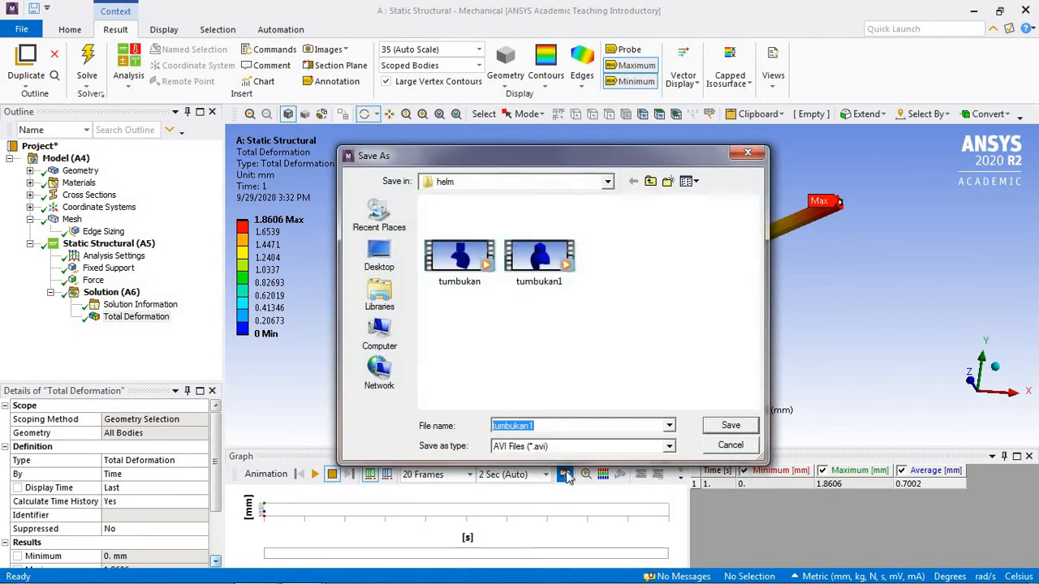
pyautogui.click(608, 184)
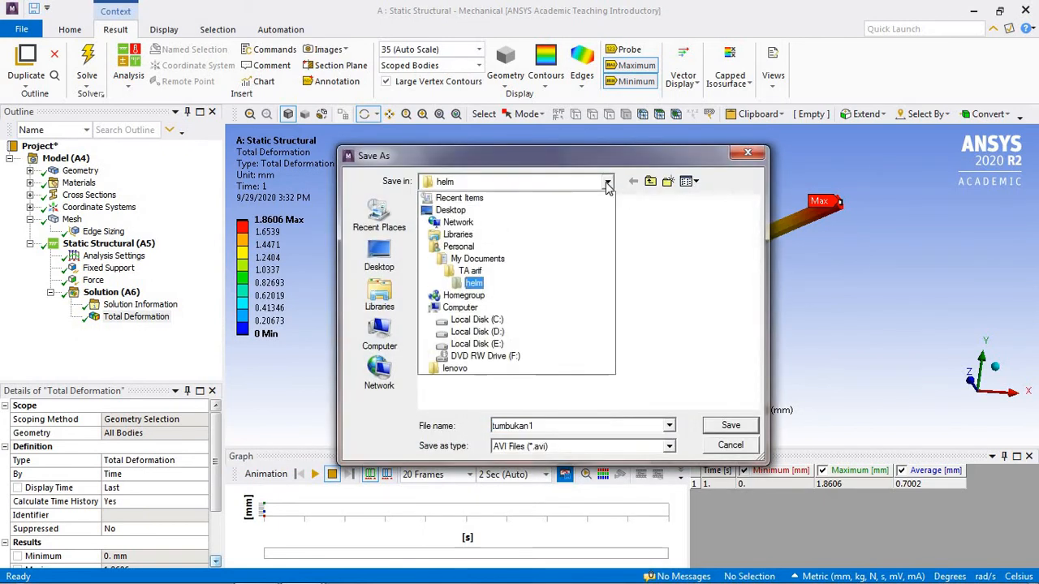
pyautogui.click(511, 260)
pyautogui.doubleClick(546, 426)
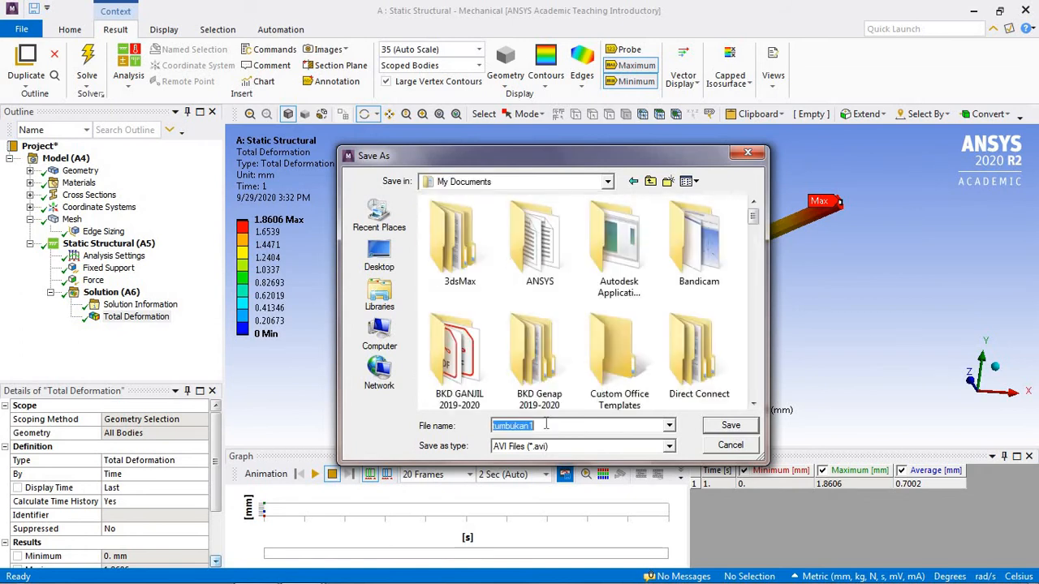
pyautogui.write('beam')
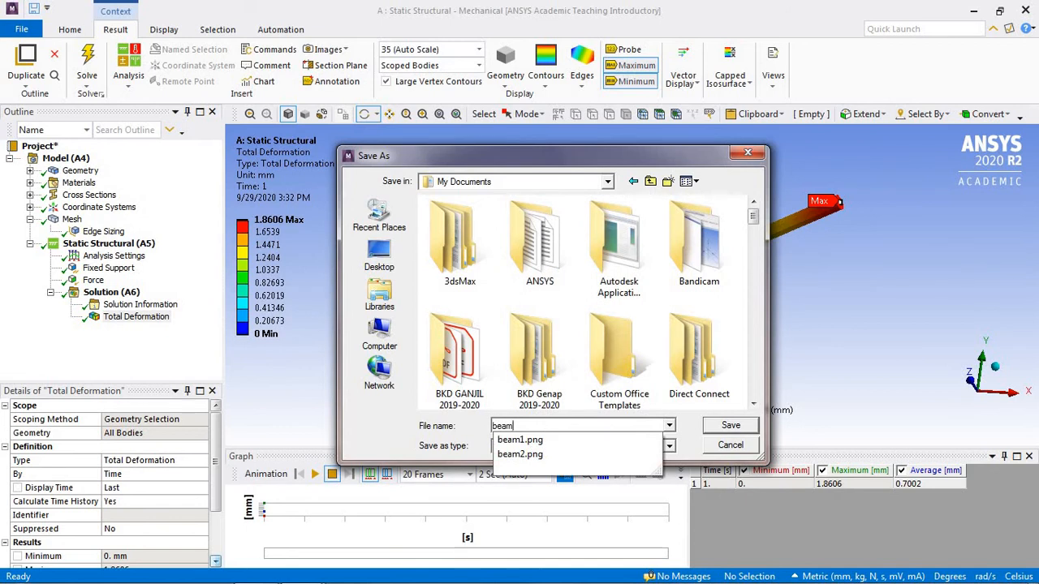
pyautogui.write('1')
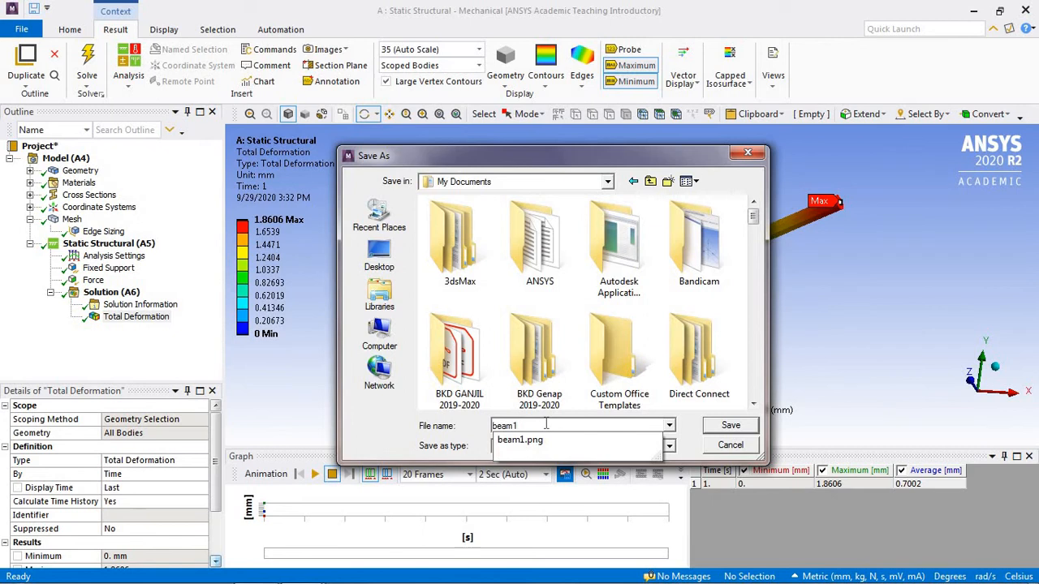
pyautogui.click(690, 436)
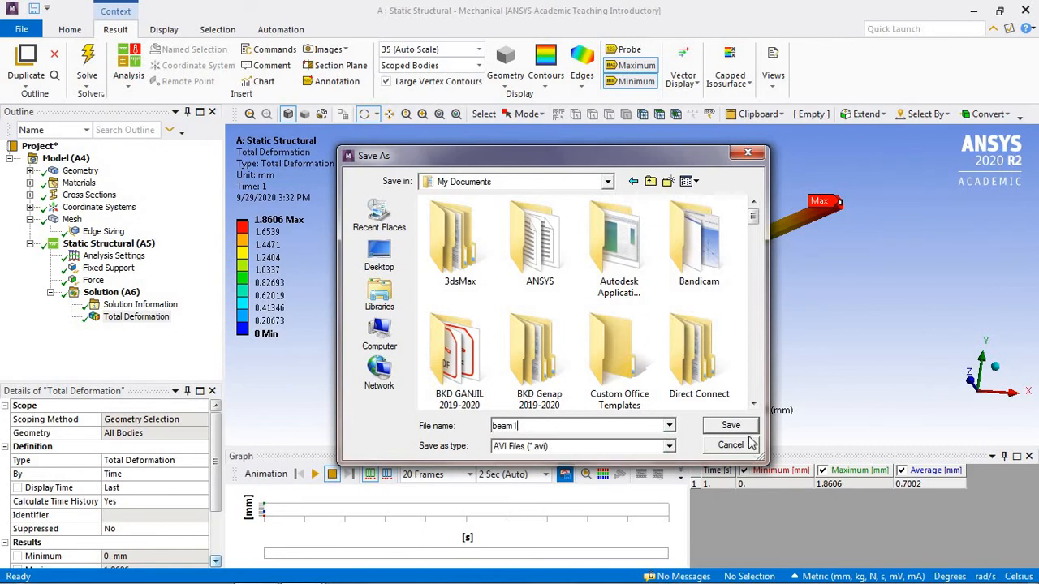
pyautogui.click(668, 446)
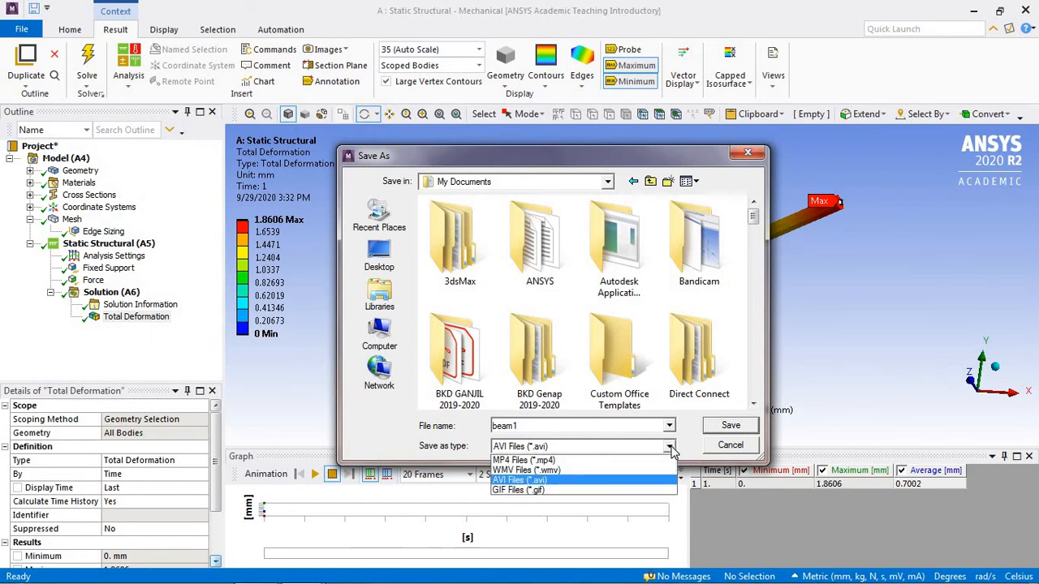
pyautogui.click(669, 448)
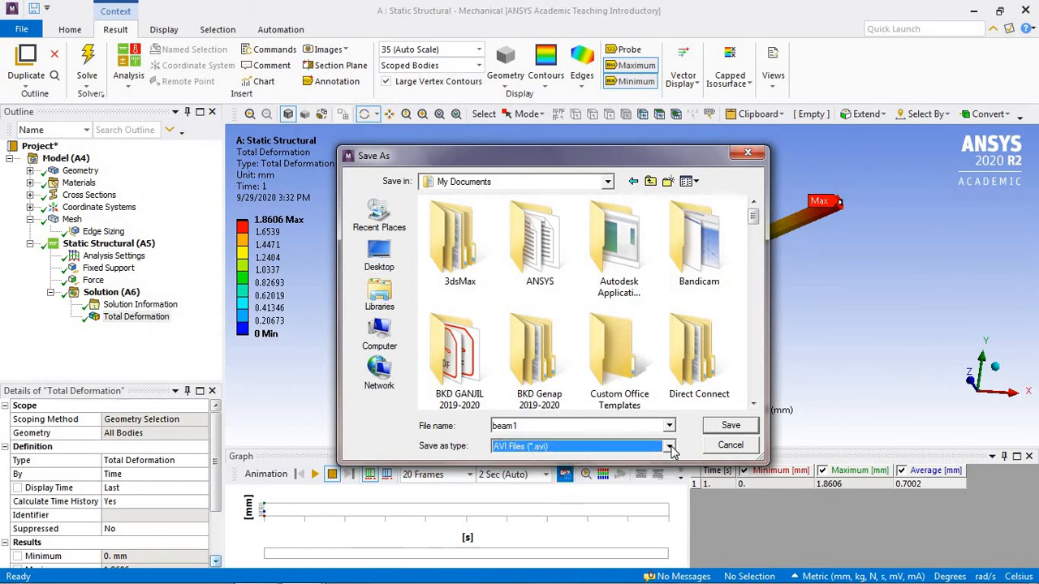
pyautogui.click(728, 426)
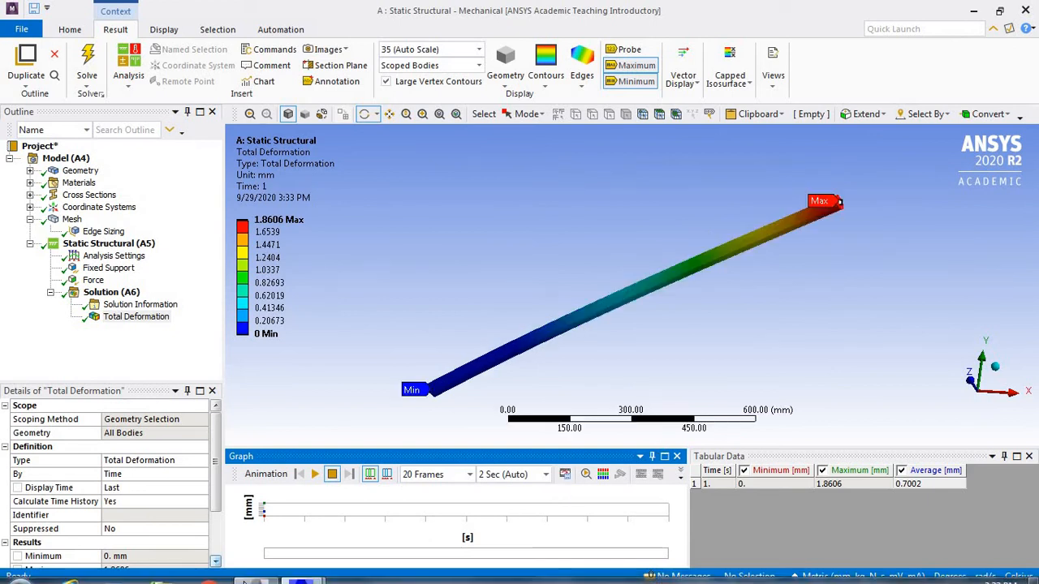
# Step: Switch to Windows Explorer, search the Documents library for beam, play the beam1 video, and close both the player and Windows Explorer
pyautogui.click(162, 571)
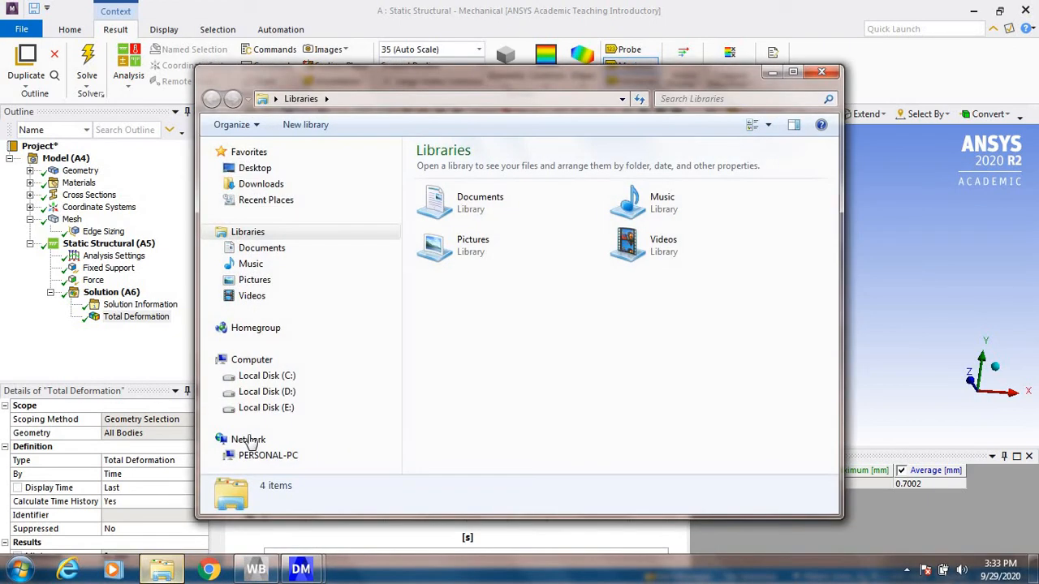
pyautogui.click(295, 248)
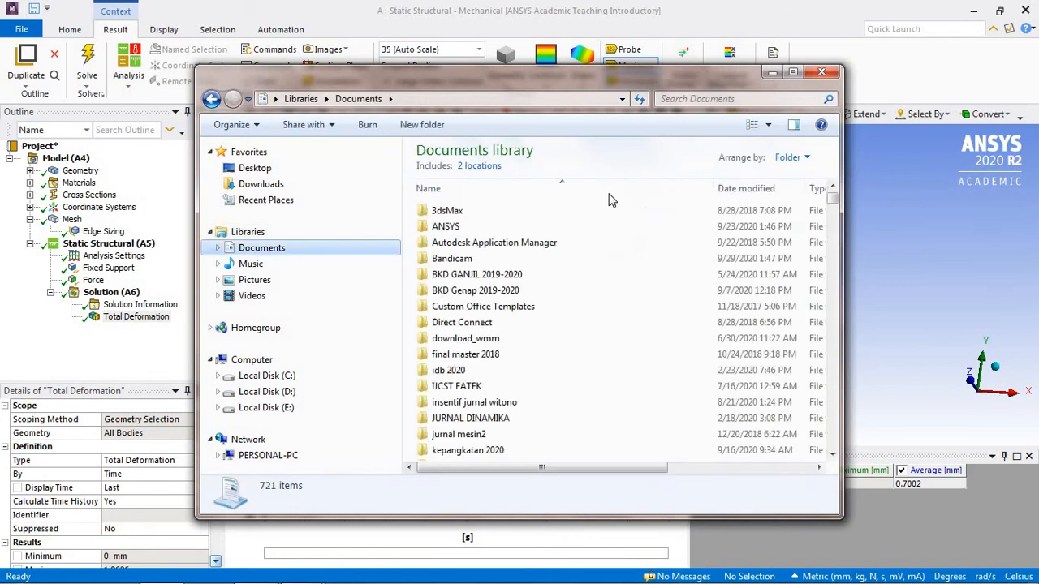
pyautogui.click(738, 98)
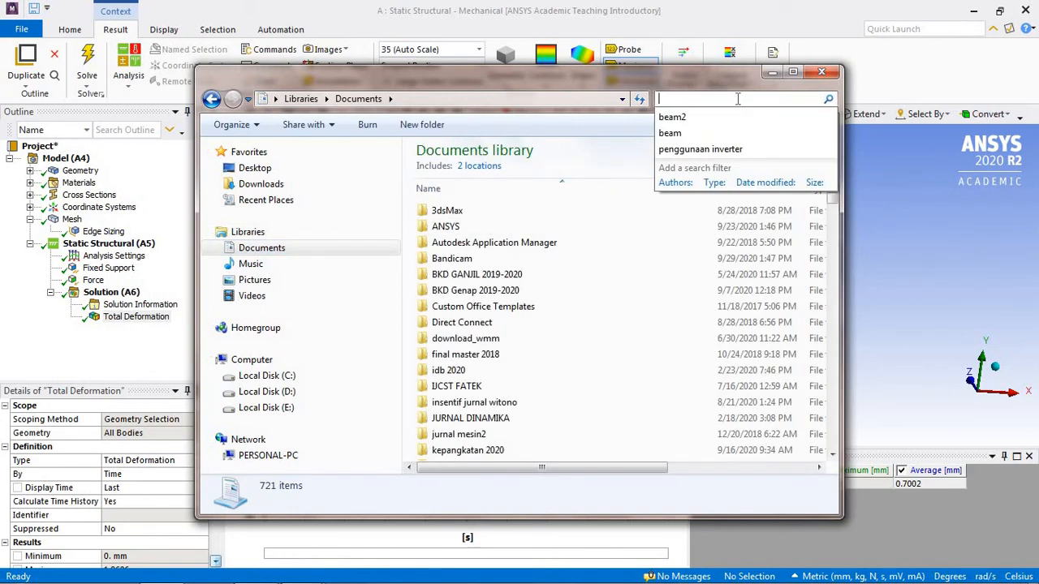
pyautogui.write('beam')
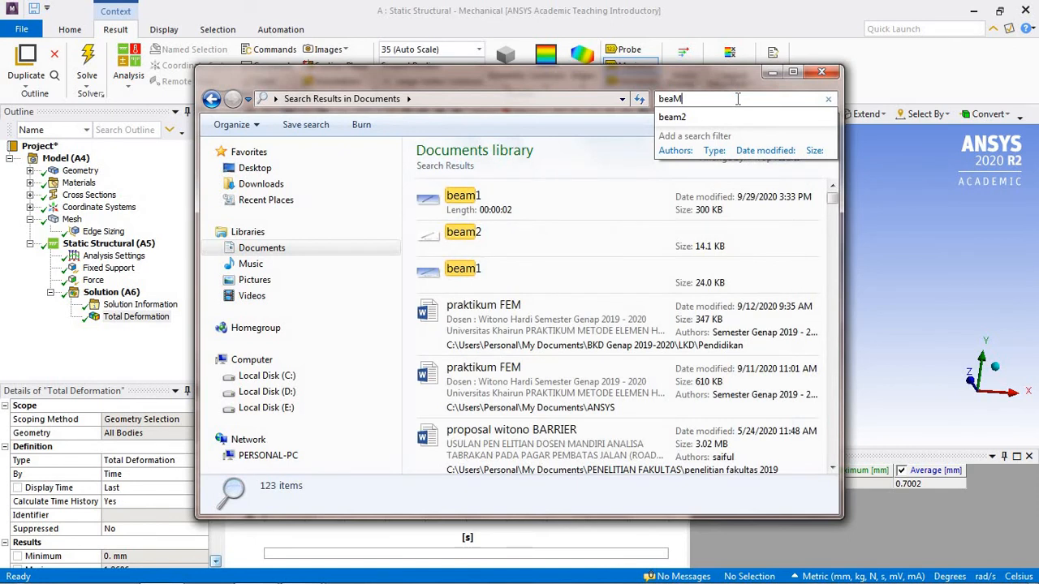
pyautogui.click(513, 213)
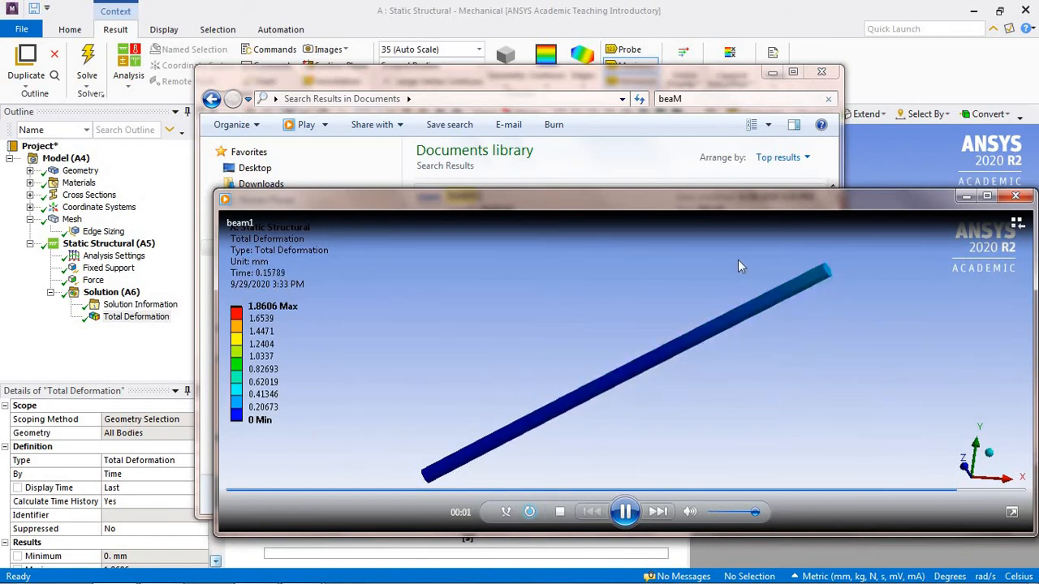
pyautogui.click(1025, 197)
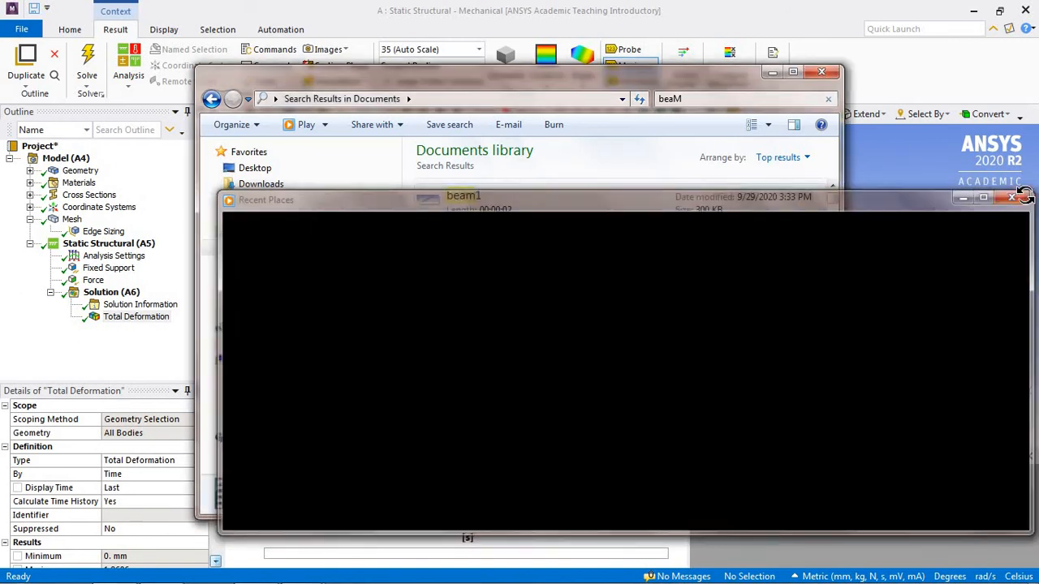
pyautogui.click(826, 73)
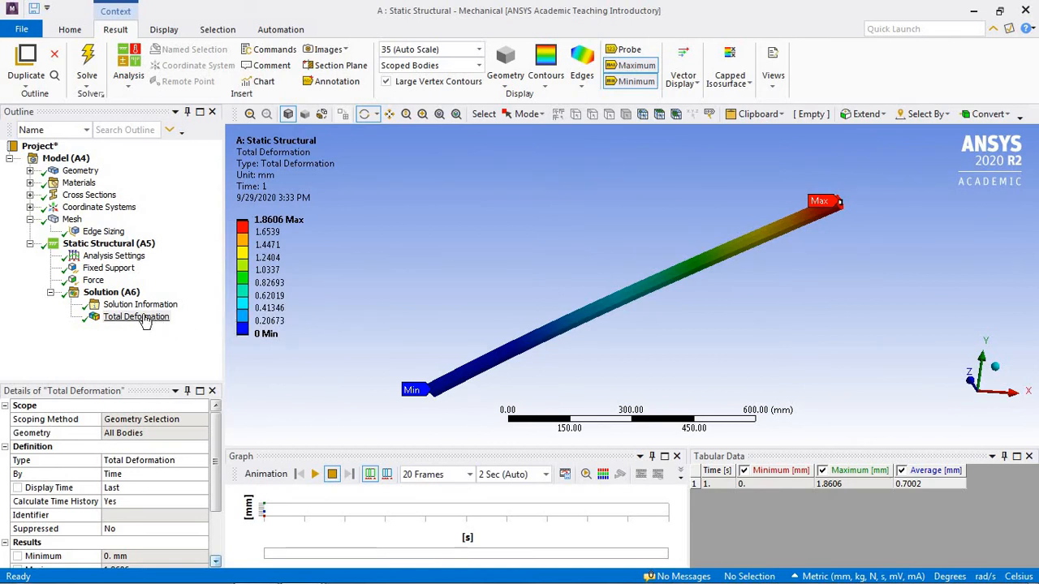
# Step: Expand Materials, Cross Sections and Geometry in the model tree and review the Line Body's details
pyautogui.click(31, 183)
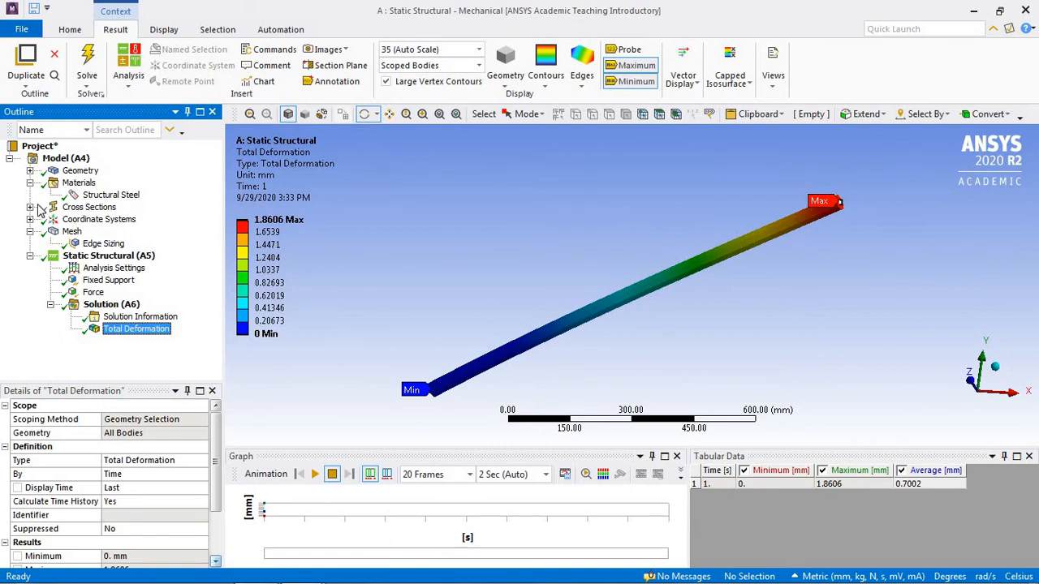
pyautogui.click(30, 207)
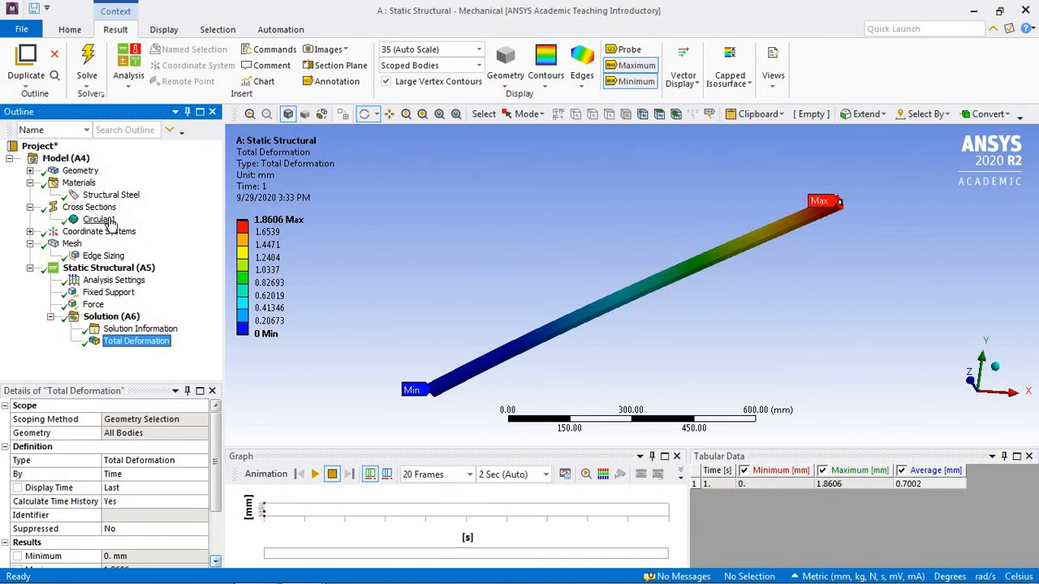
pyautogui.click(31, 171)
pyautogui.click(99, 183)
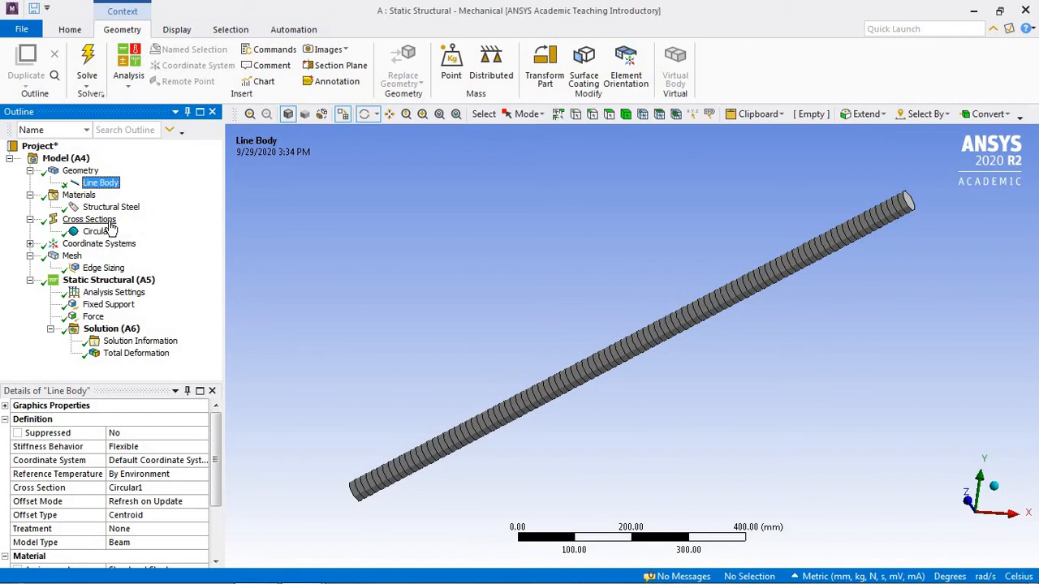
# Step: Add an I Section cross section to the model
pyautogui.rightClick(79, 163)
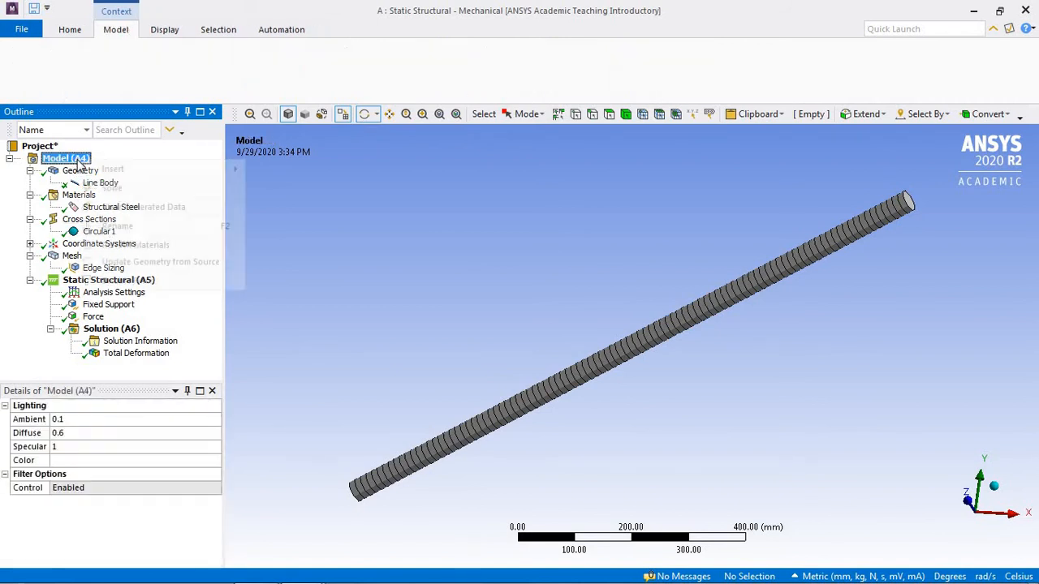
pyautogui.moveTo(139, 178)
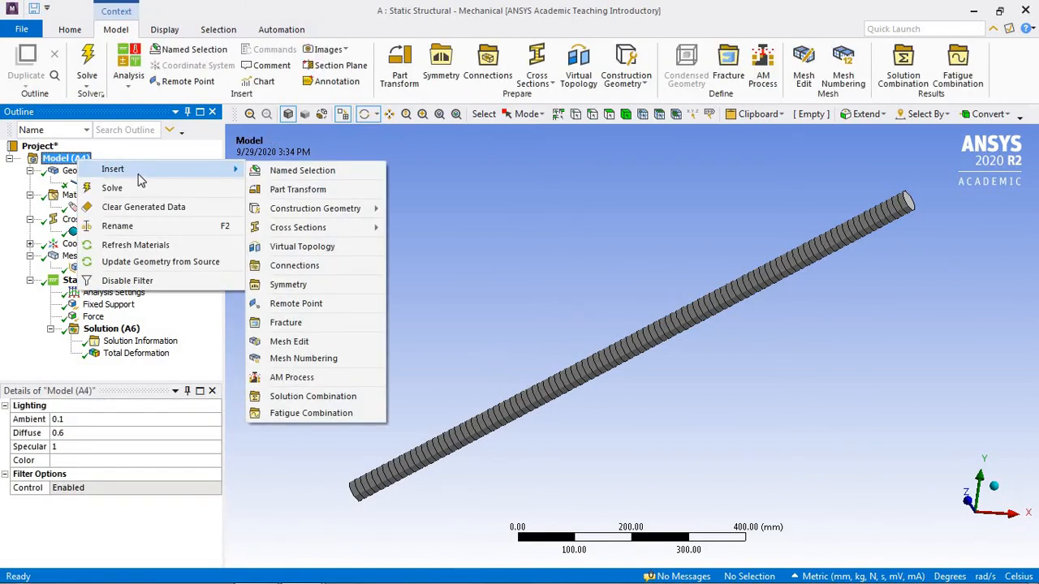
pyautogui.moveTo(324, 230)
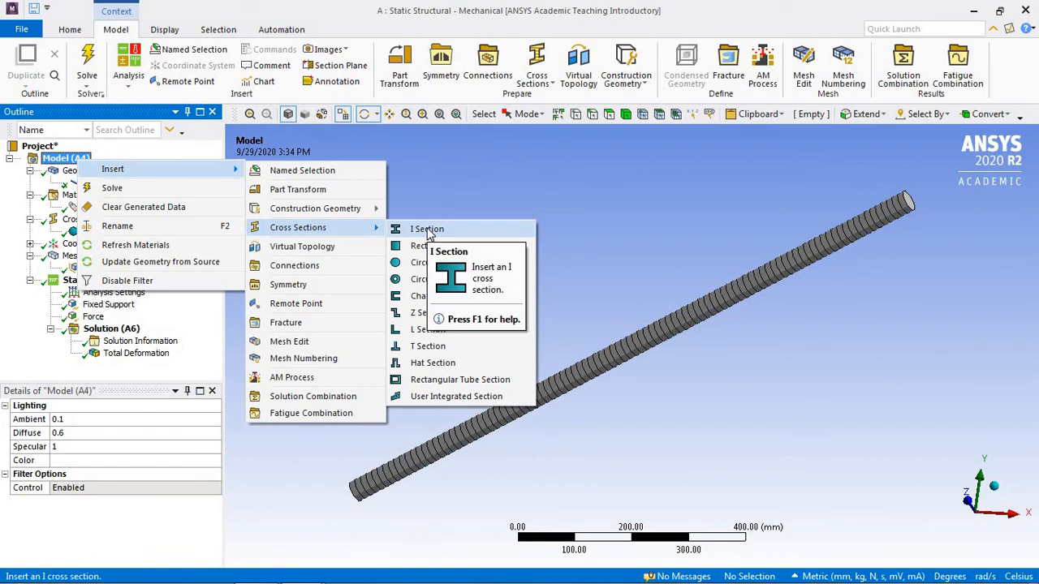
pyautogui.click(427, 230)
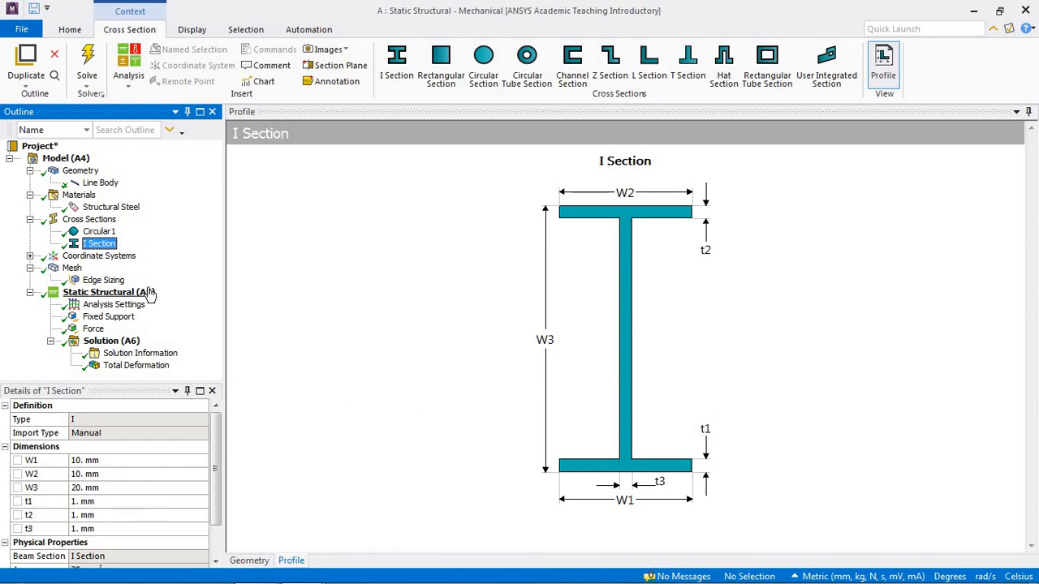
# Step: Assign the I Section cross section to the Line Body and inspect the beam's profile up close from another angle
pyautogui.click(101, 183)
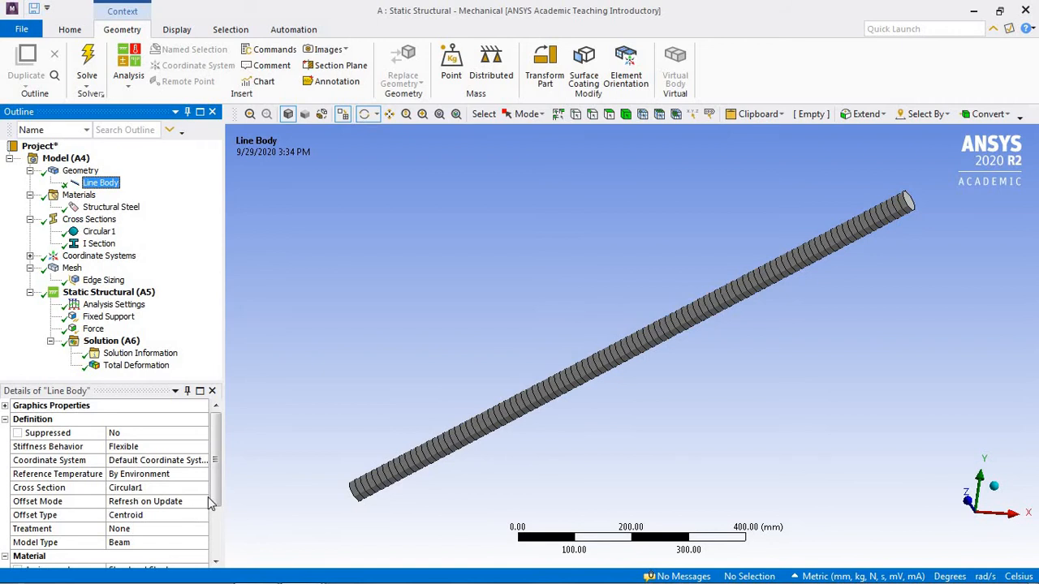
pyautogui.moveTo(217, 498); pyautogui.dragTo(215, 510)
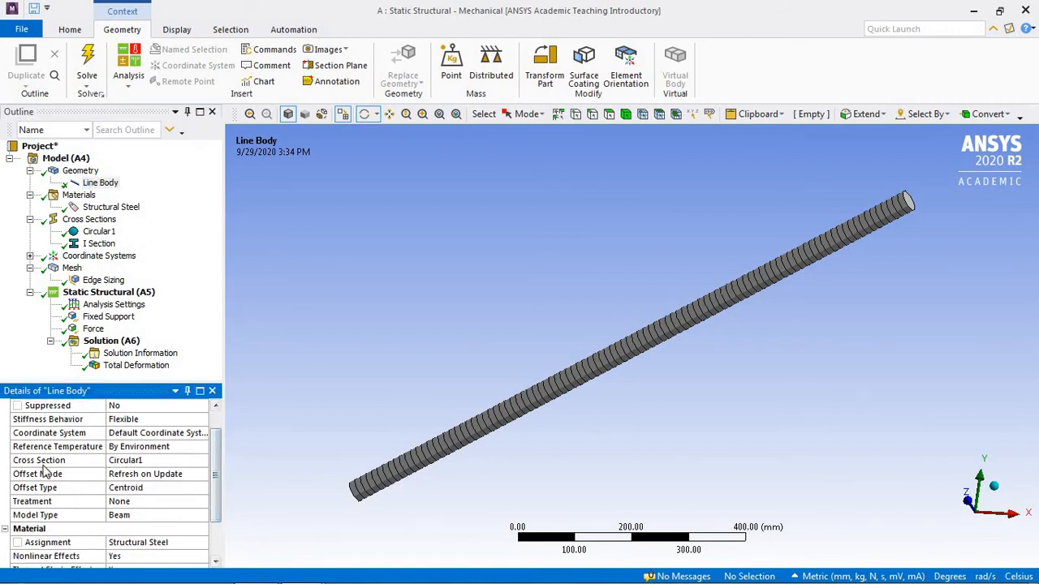
pyautogui.click(165, 460)
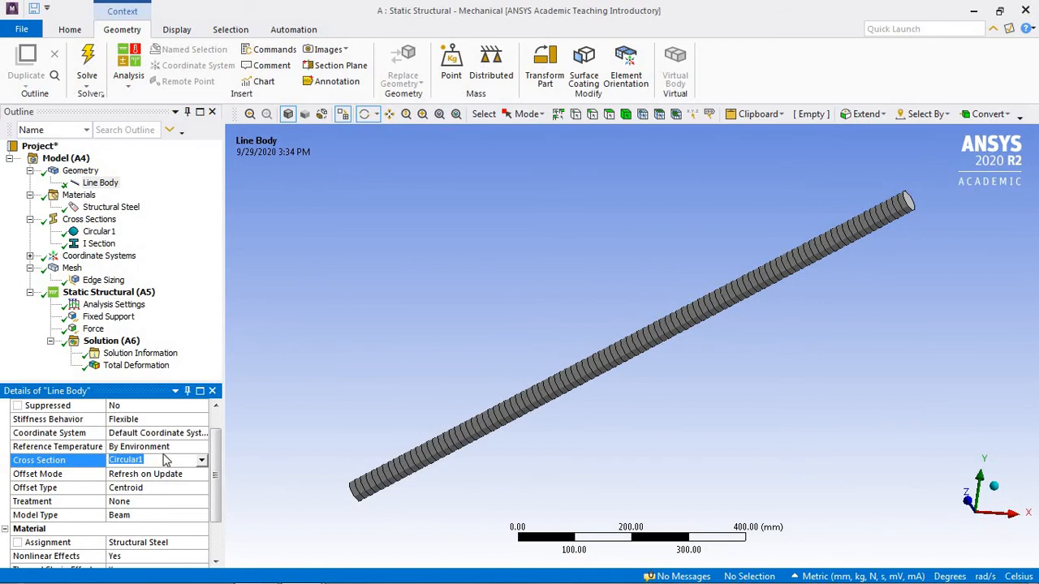
pyautogui.click(202, 461)
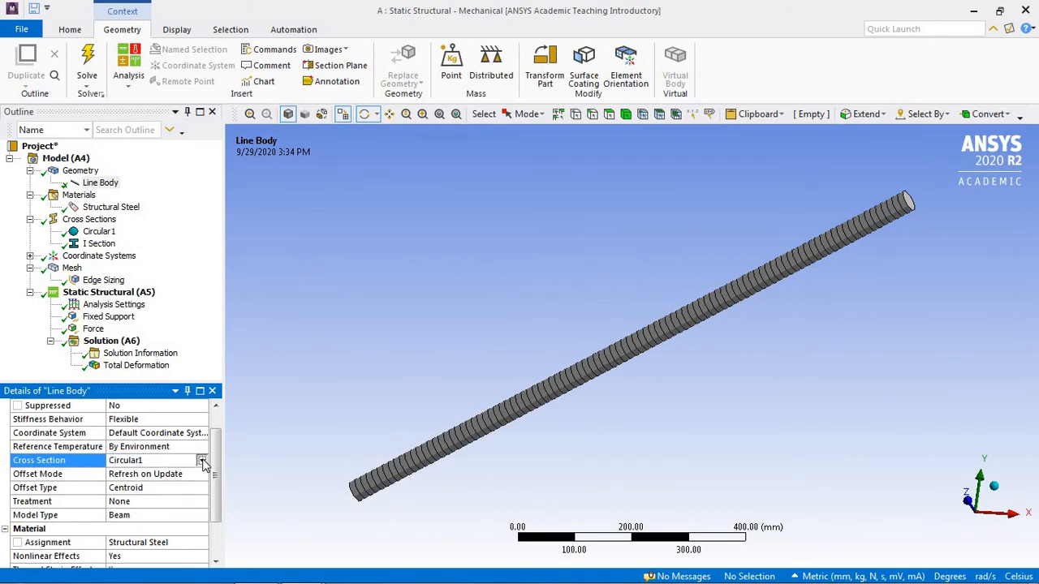
pyautogui.click(182, 485)
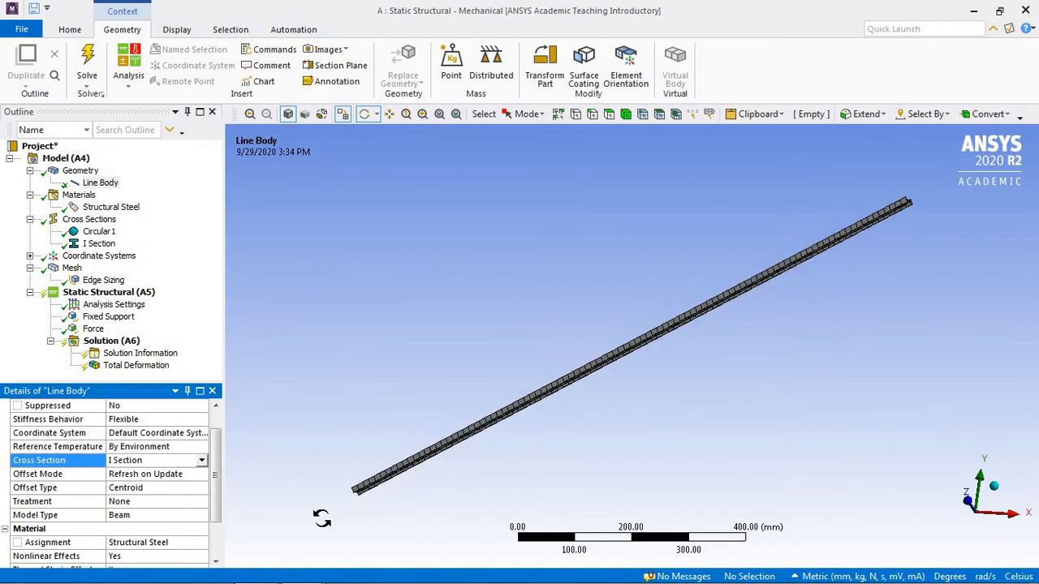
pyautogui.moveTo(866, 235); pyautogui.dragTo(707, 342)
pyautogui.scroll(3, 844, 333)
pyautogui.scroll(-3, 677, 334)
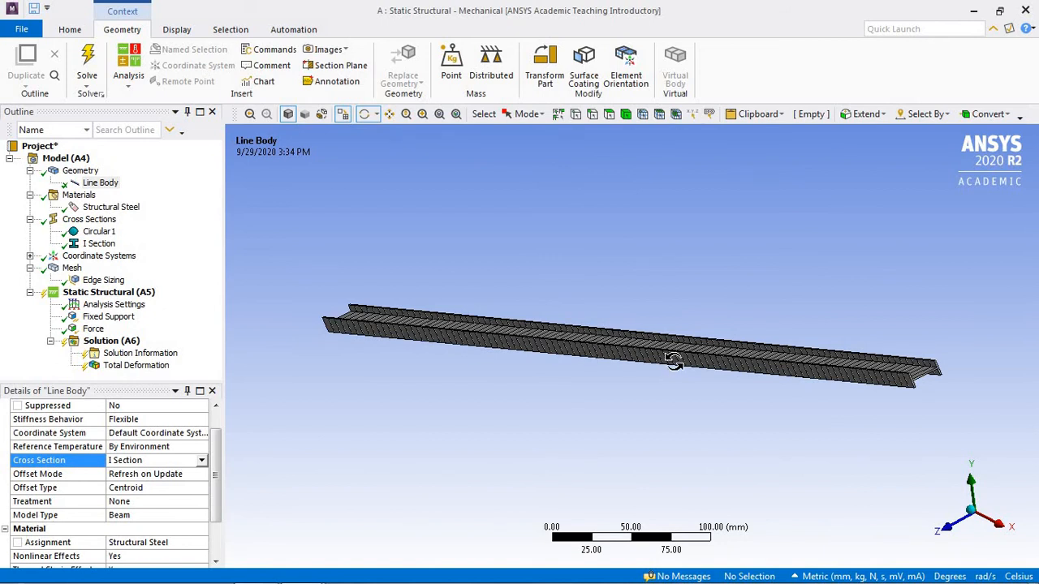
pyautogui.moveTo(673, 362); pyautogui.dragTo(672, 360)
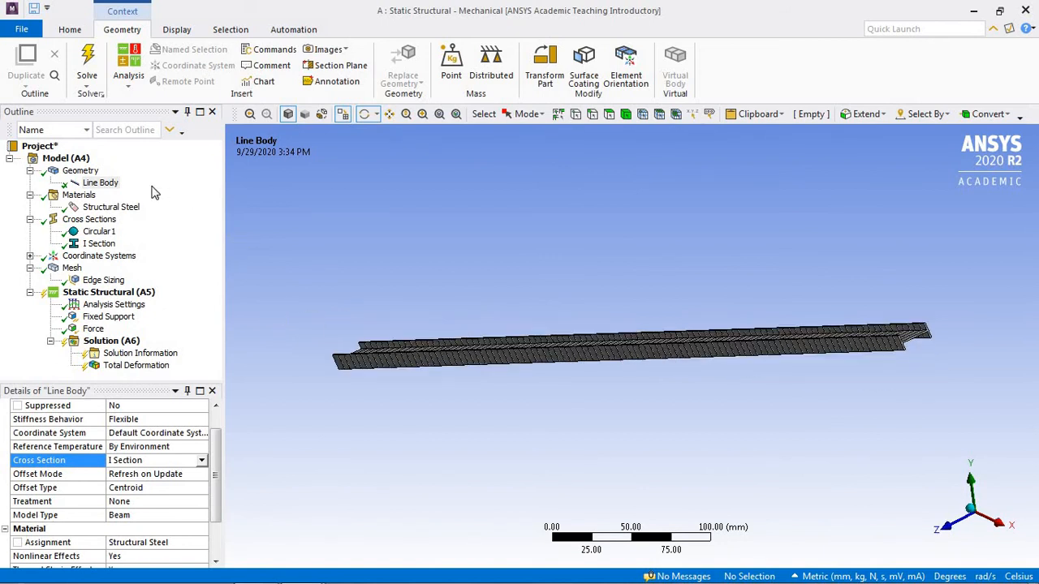
# Step: Solve the model with the I Section, display the total deformation, and play and stop its animation
pyautogui.click(96, 67)
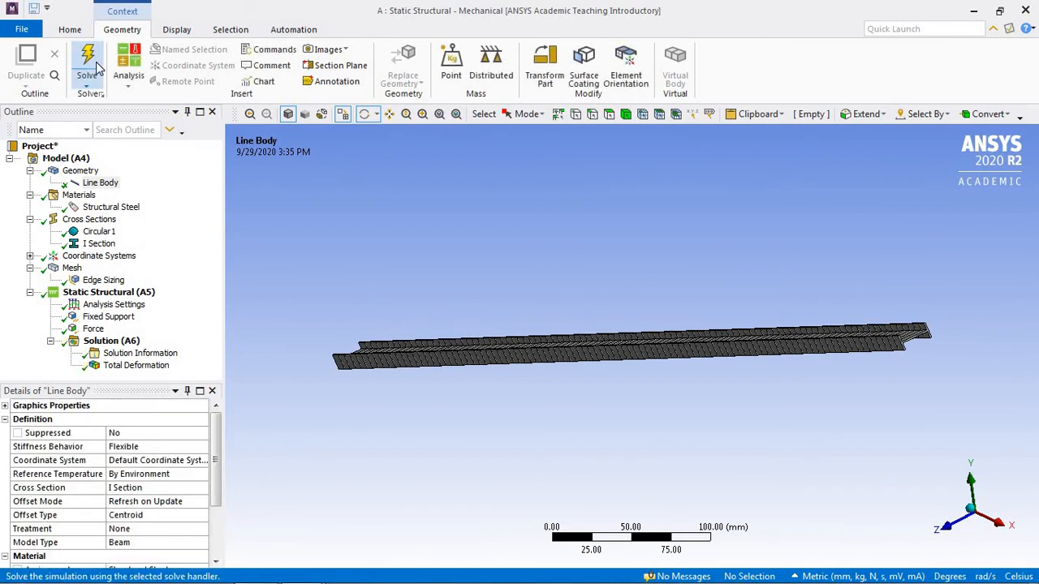
pyautogui.click(138, 366)
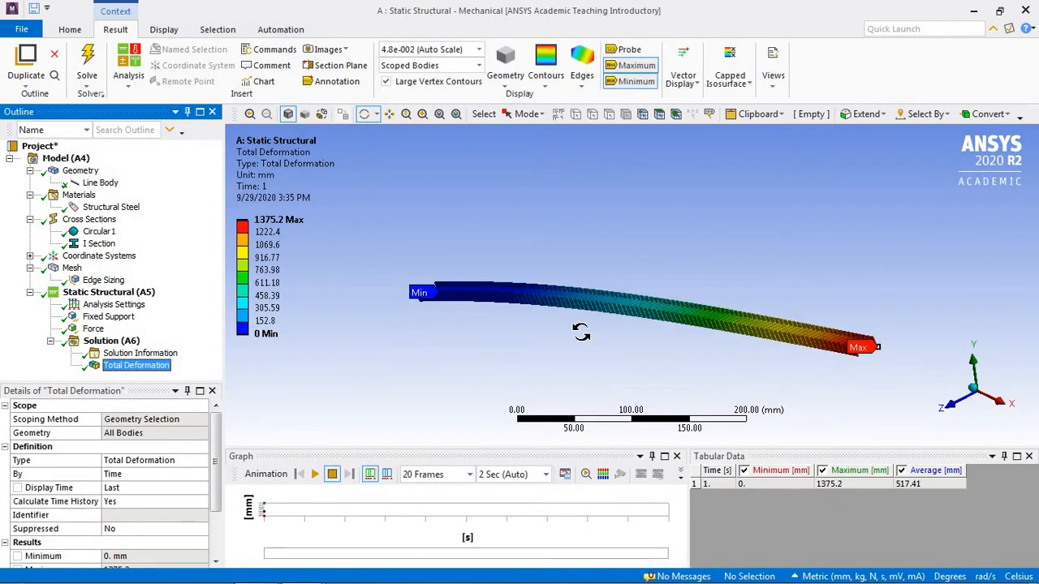
pyautogui.click(315, 474)
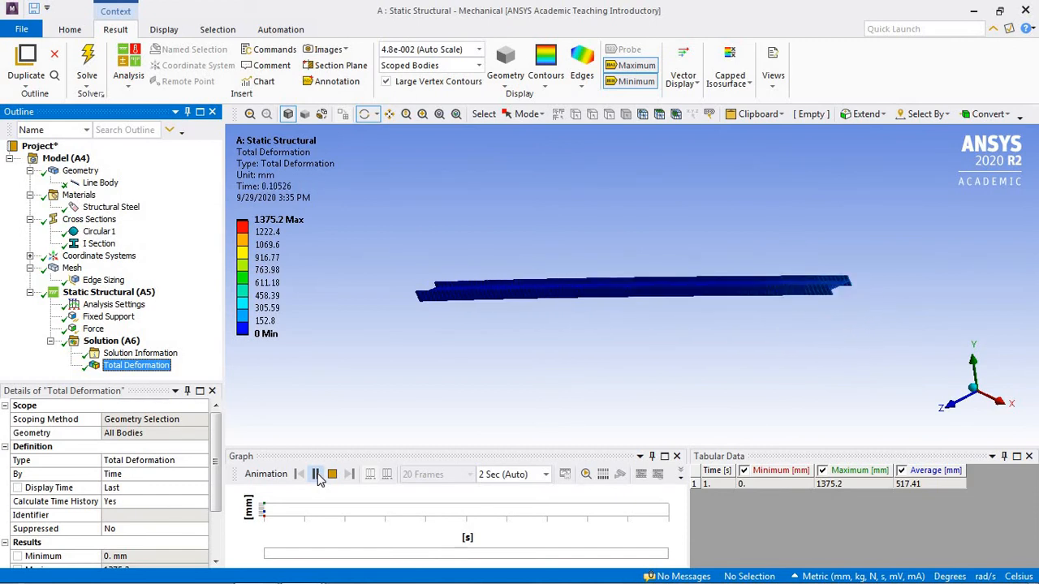
pyautogui.click(332, 474)
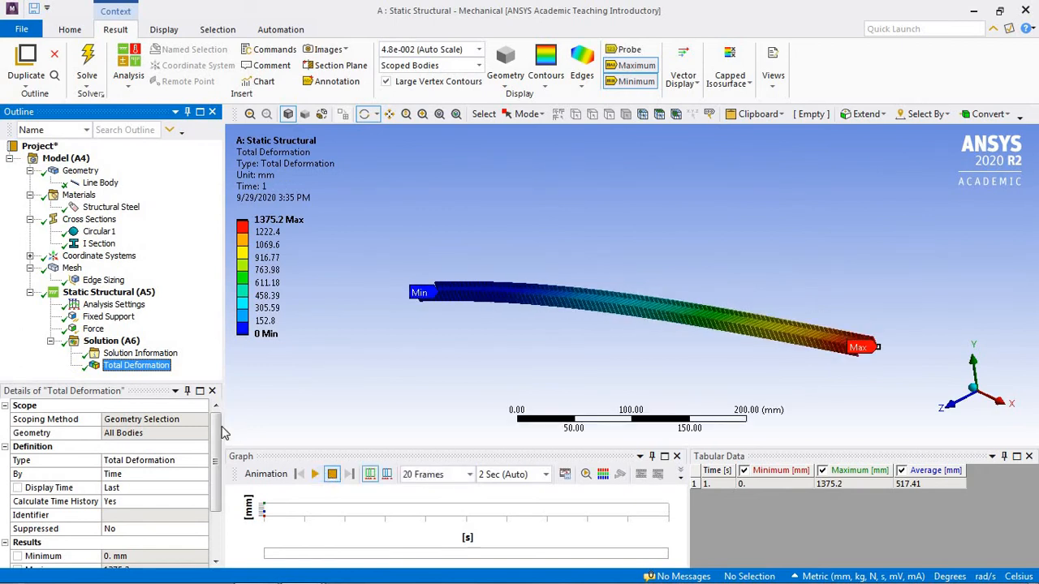
# Step: Add an Axial Force beam result to the solution
pyautogui.rightClick(132, 342)
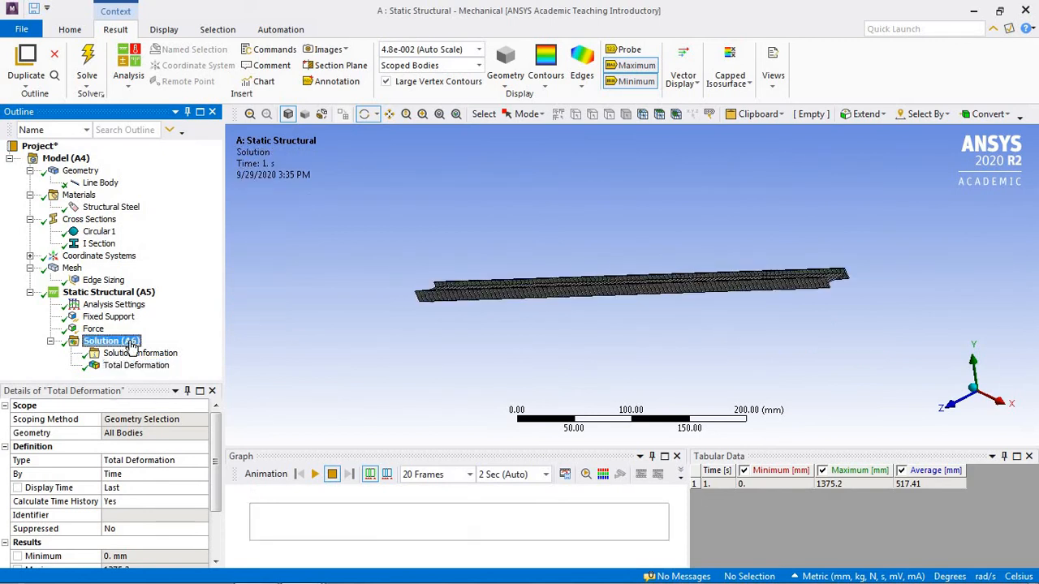
pyautogui.moveTo(198, 350)
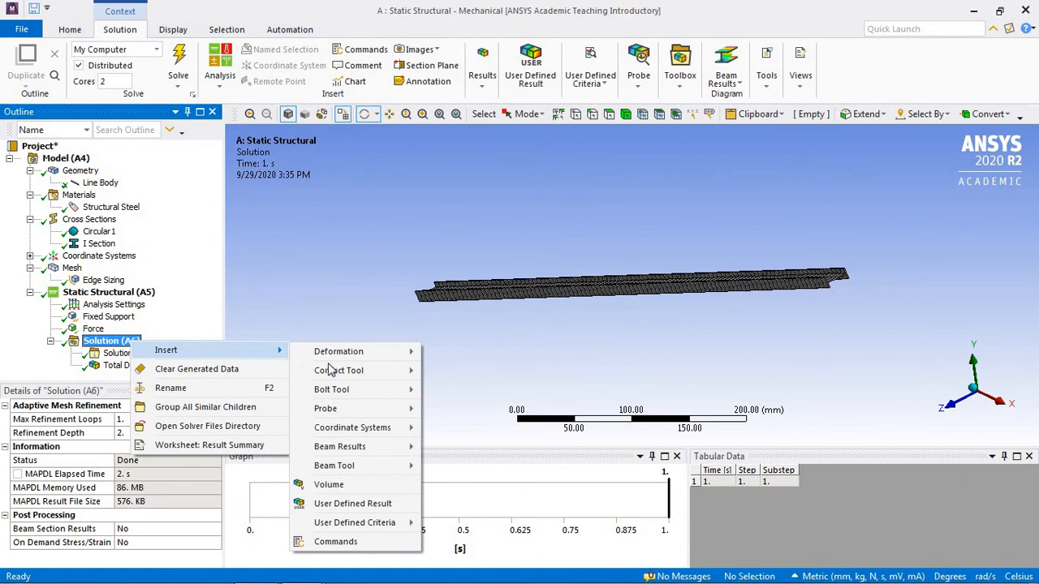
pyautogui.moveTo(351, 414)
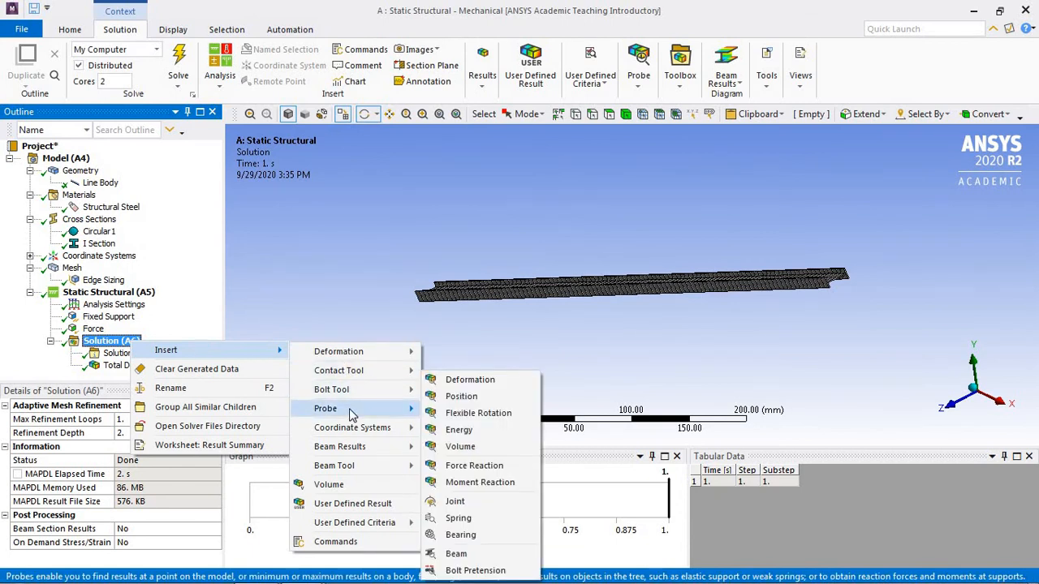
pyautogui.moveTo(357, 466)
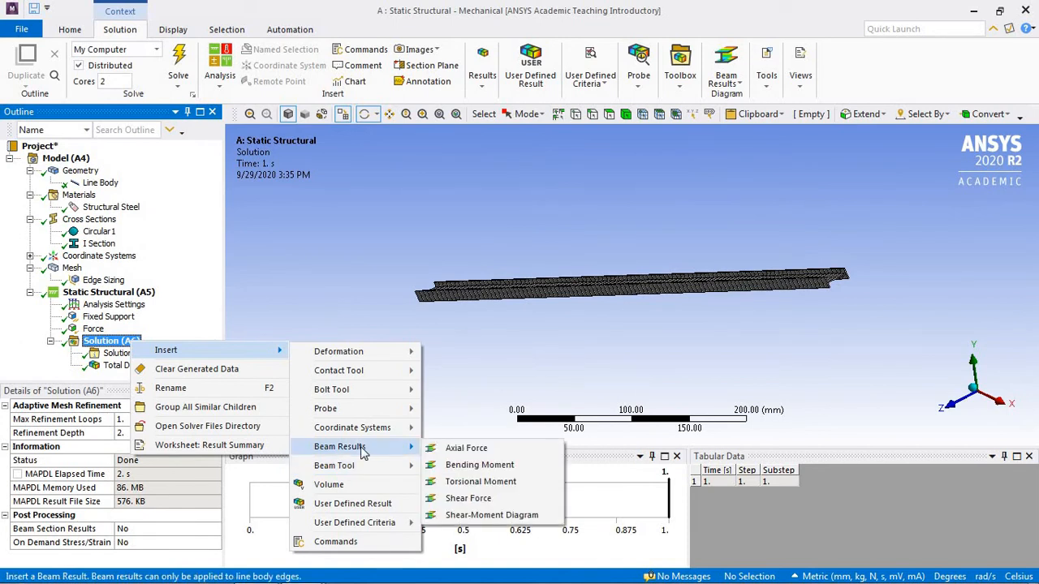
pyautogui.click(454, 449)
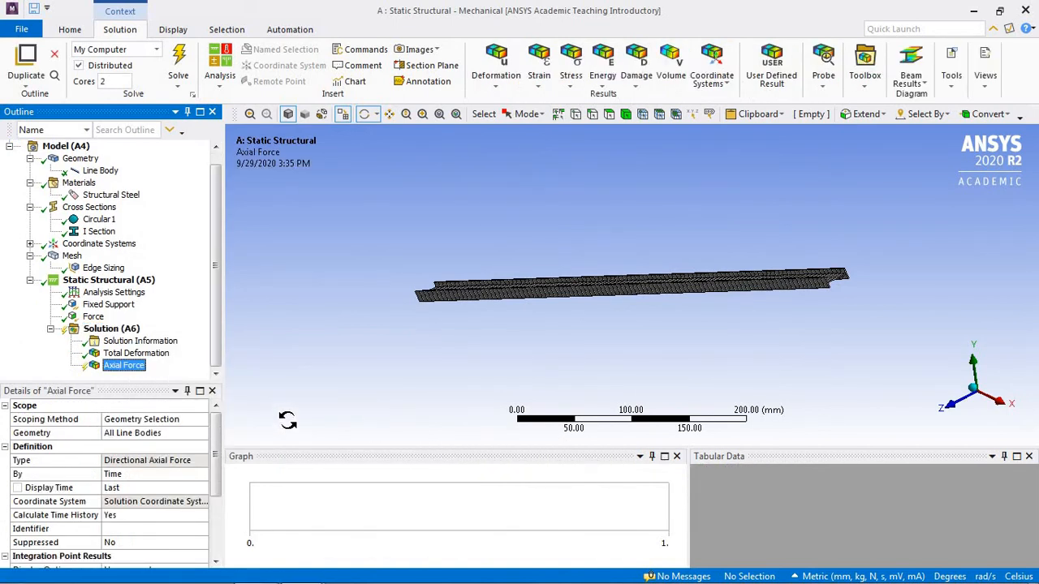
# Step: Add a Directional Deformation result to the solution
pyautogui.rightClick(114, 328)
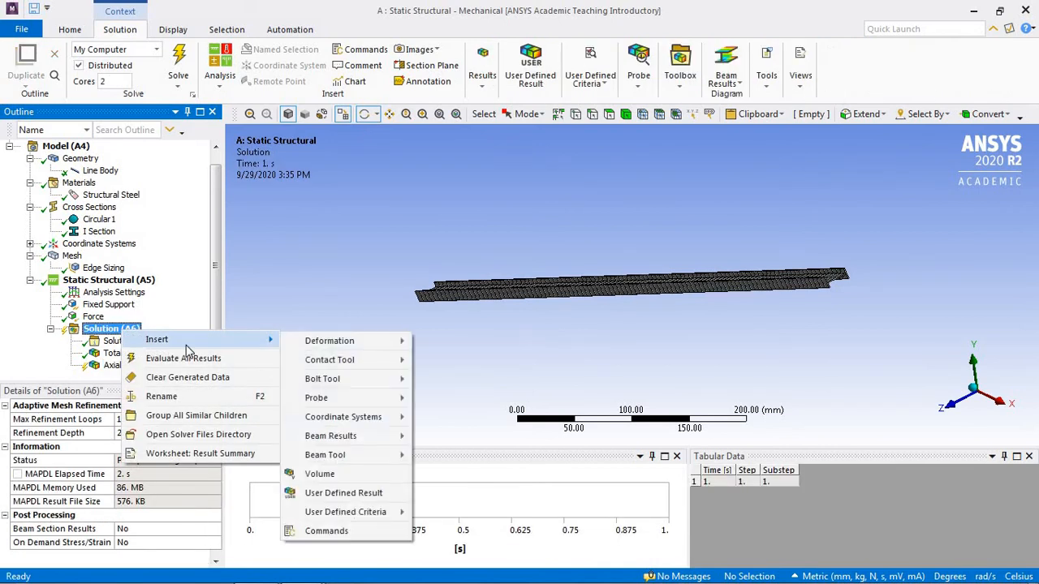
pyautogui.moveTo(336, 349)
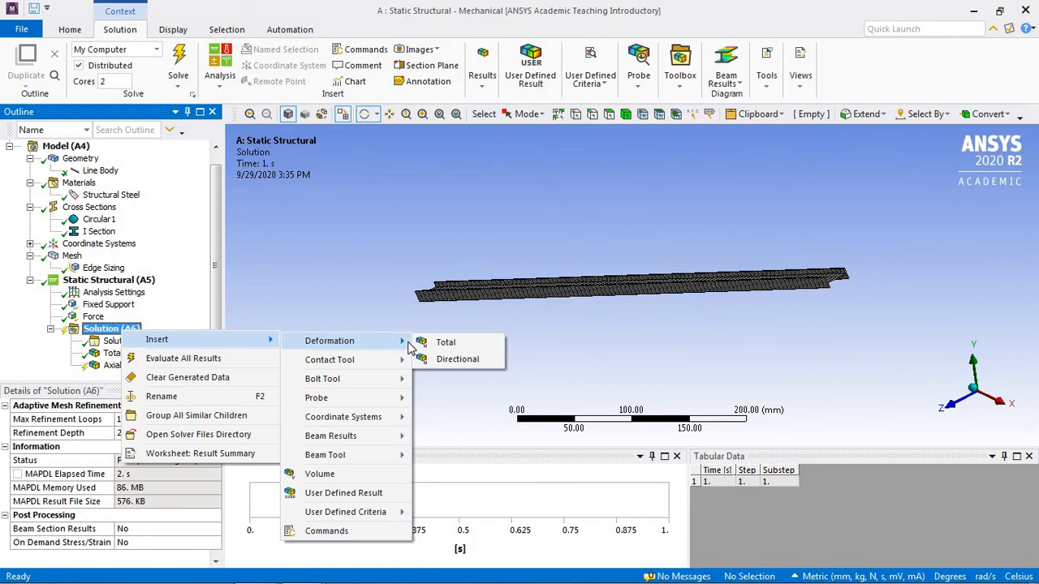
pyautogui.click(451, 359)
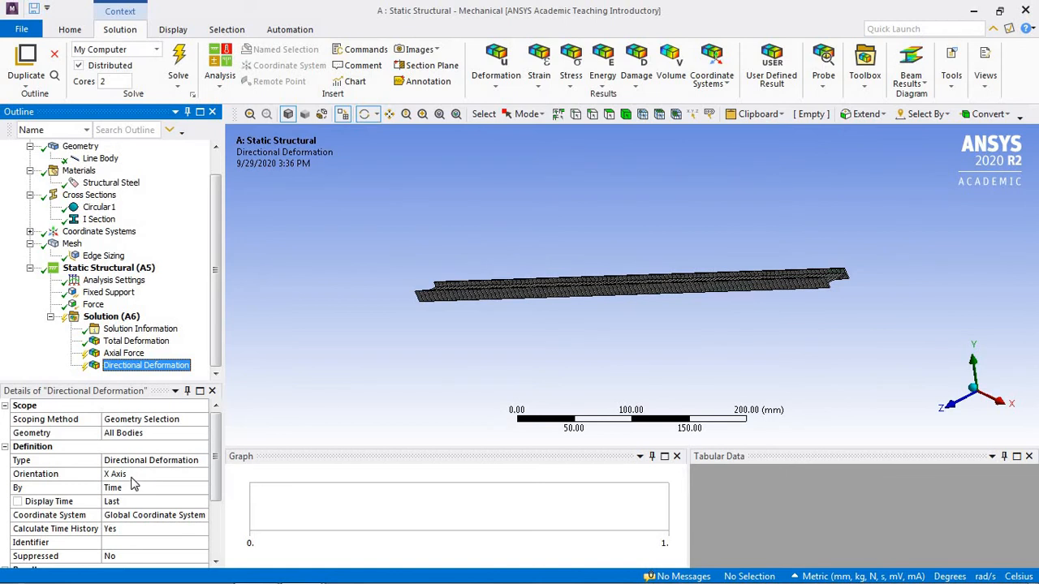
# Step: Add a Force Reaction probe to the solution with Fixed Support as its boundary condition
pyautogui.rightClick(138, 317)
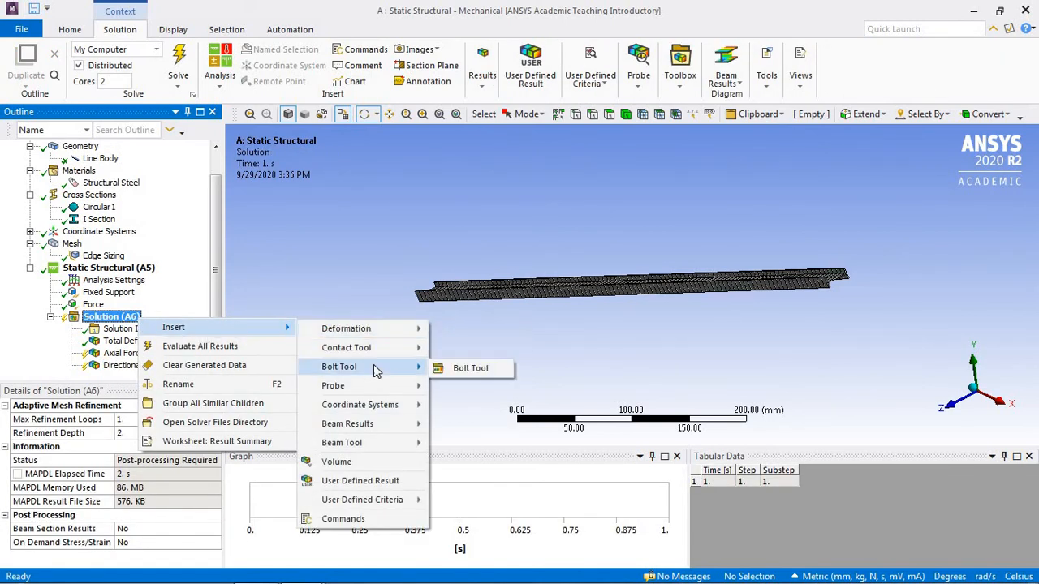
pyautogui.moveTo(385, 349)
pyautogui.moveTo(384, 393)
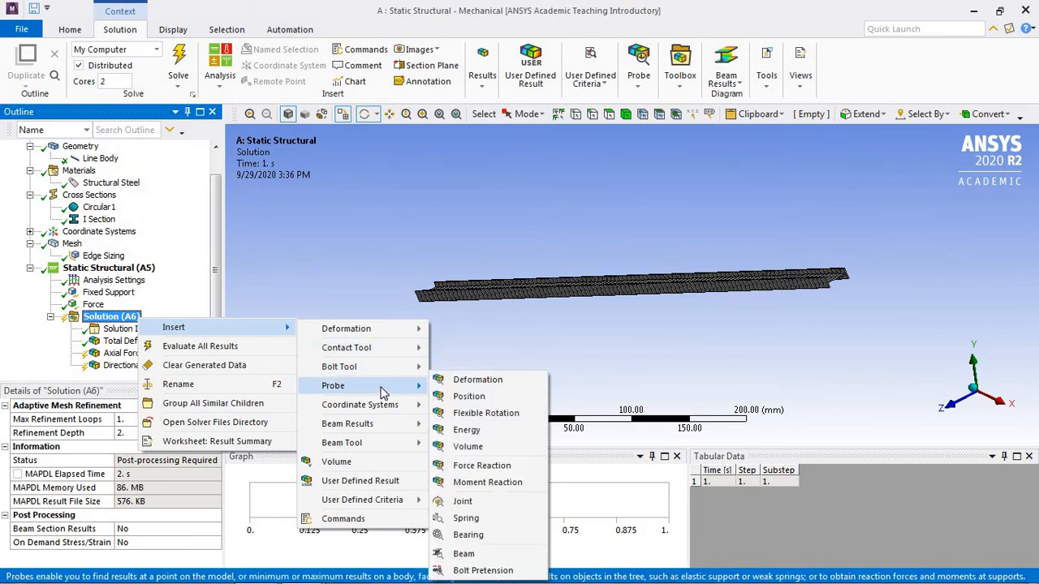
pyautogui.click(481, 466)
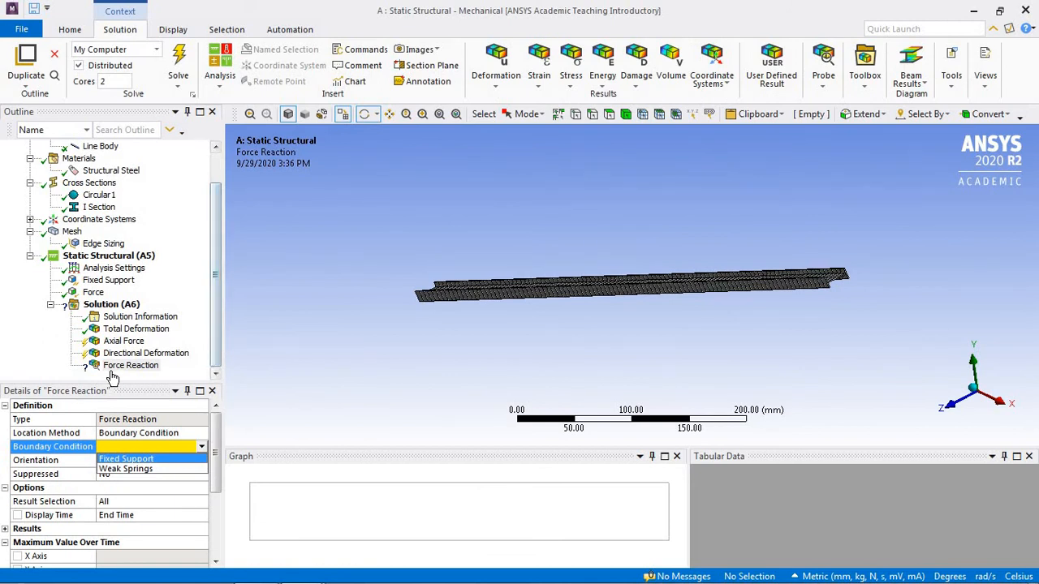
pyautogui.click(149, 460)
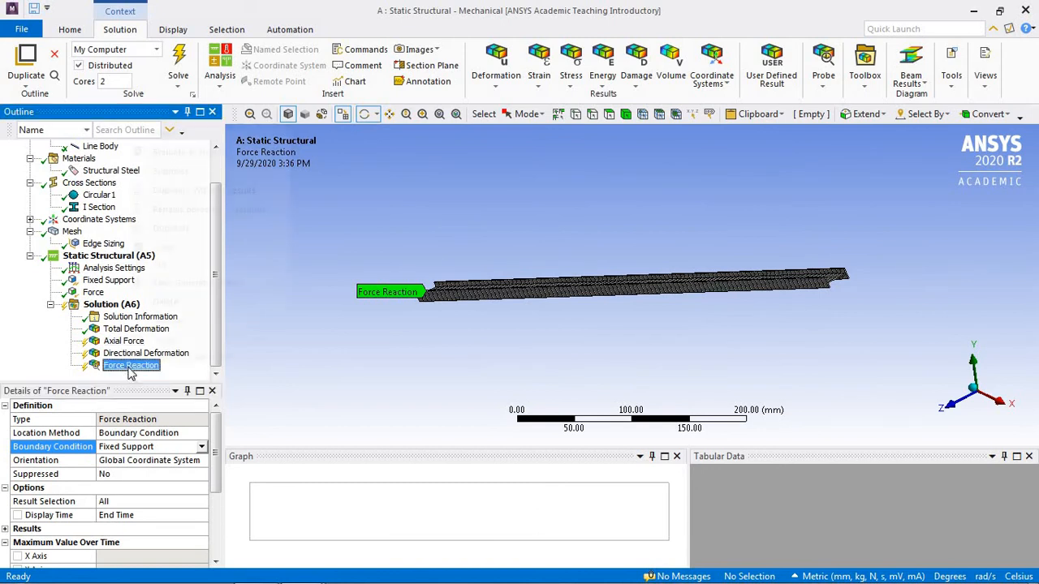
# Step: Evaluate all results and display the Axial Force result on the beam
pyautogui.rightClick(130, 367)
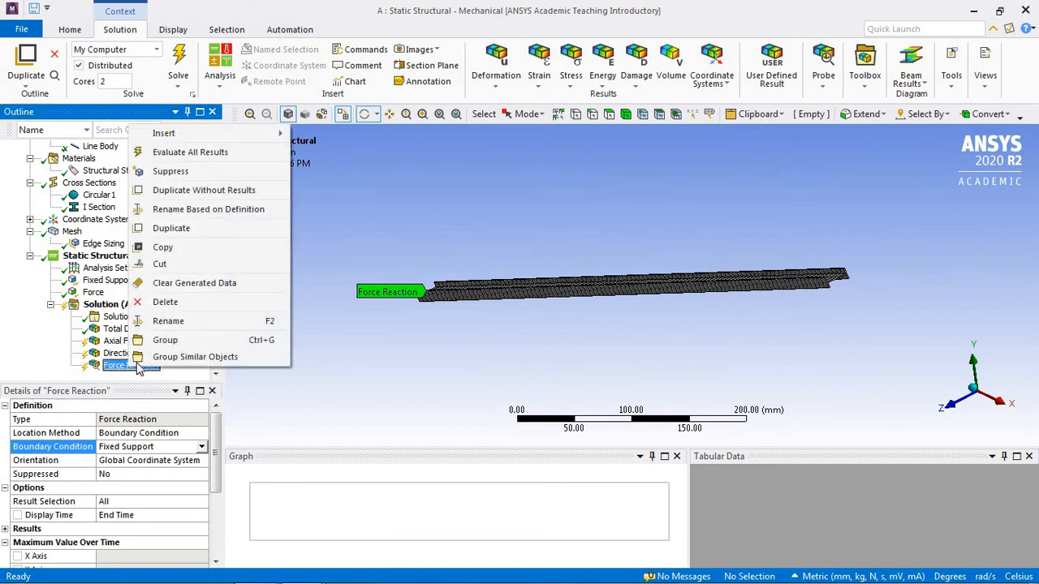
pyautogui.click(186, 154)
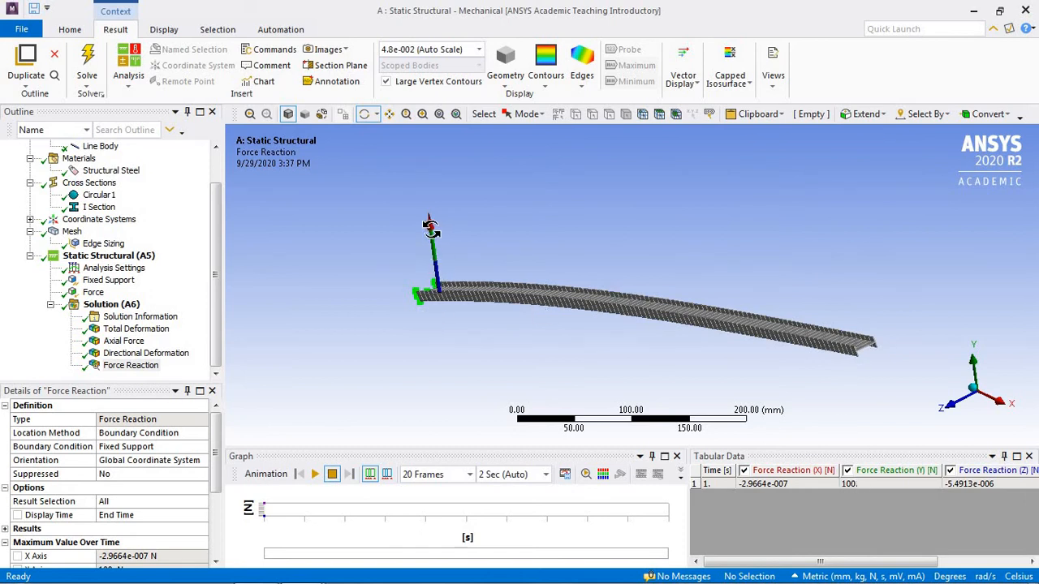
pyautogui.click(126, 342)
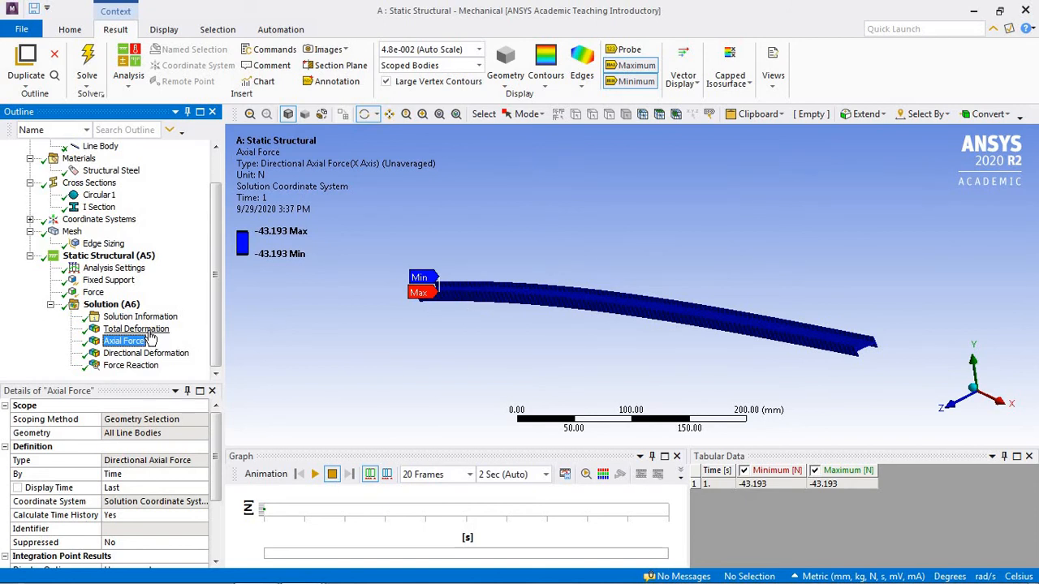
# Step: Display the Directional Deformation and Total Deformation results on the beam for comparison
pyautogui.click(147, 354)
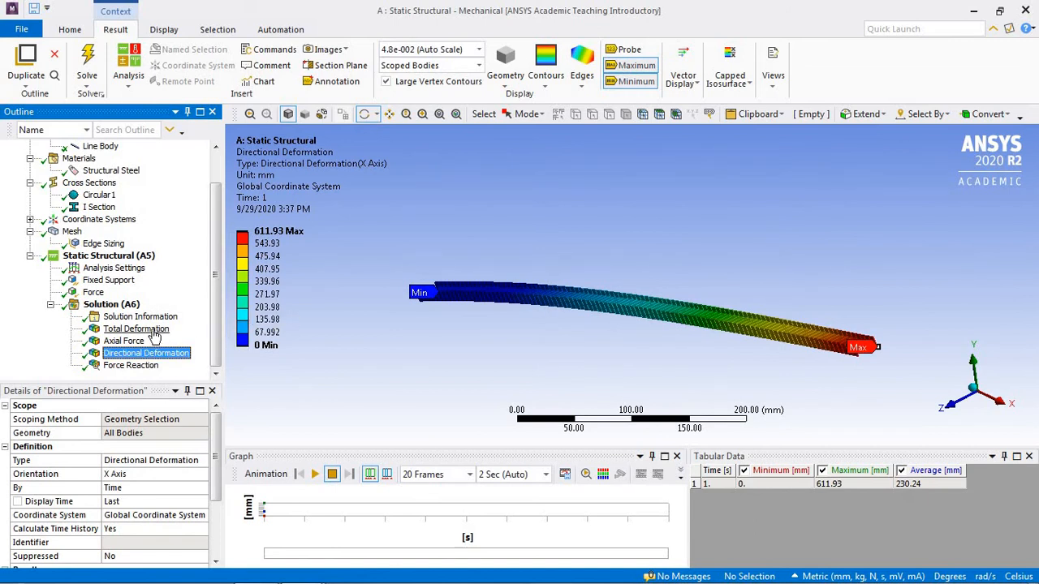
pyautogui.click(153, 334)
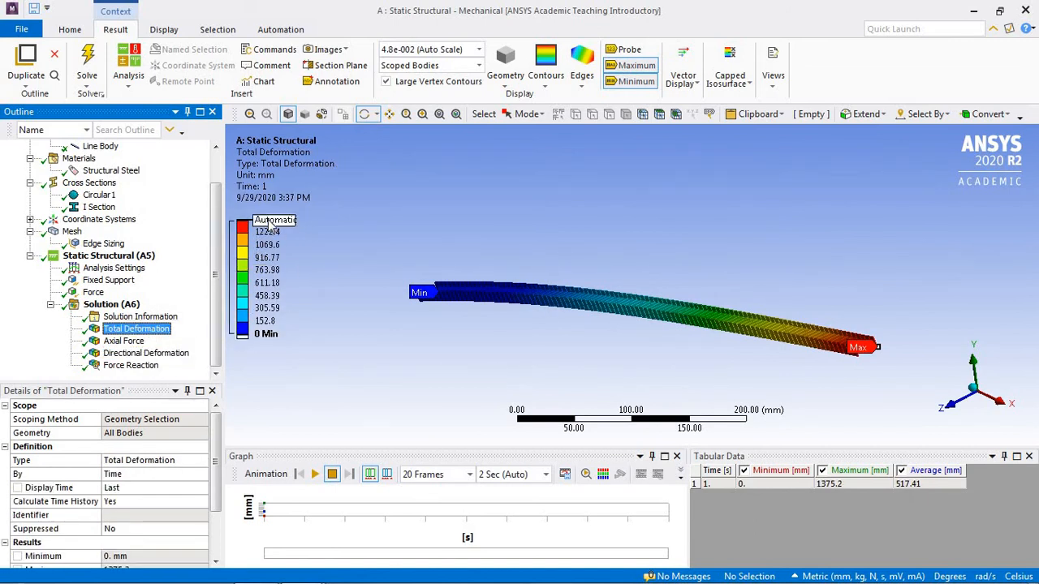
pyautogui.click(150, 355)
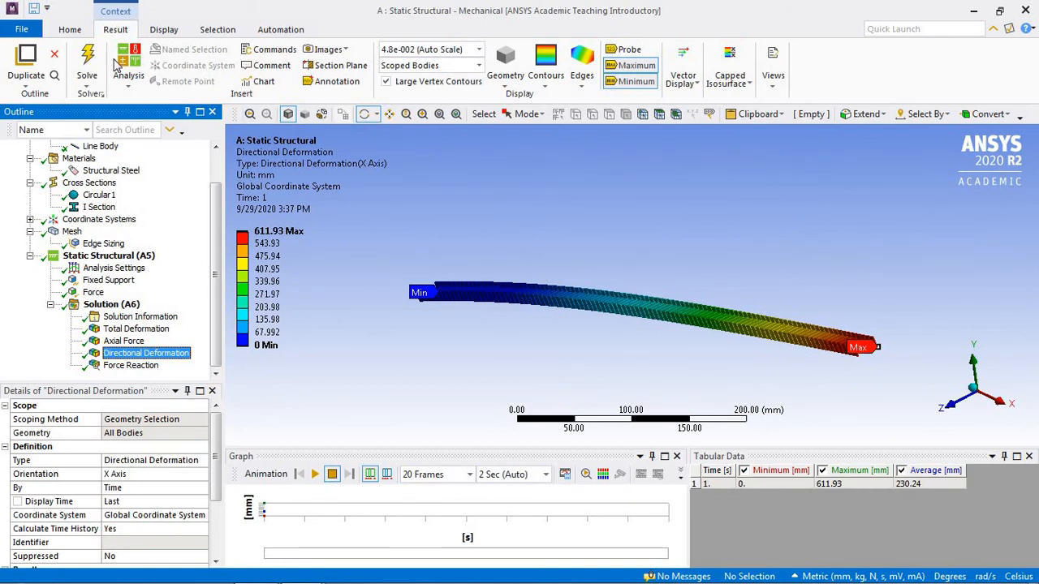
# Step: Generate a report preview of the simulation
pyautogui.click(74, 31)
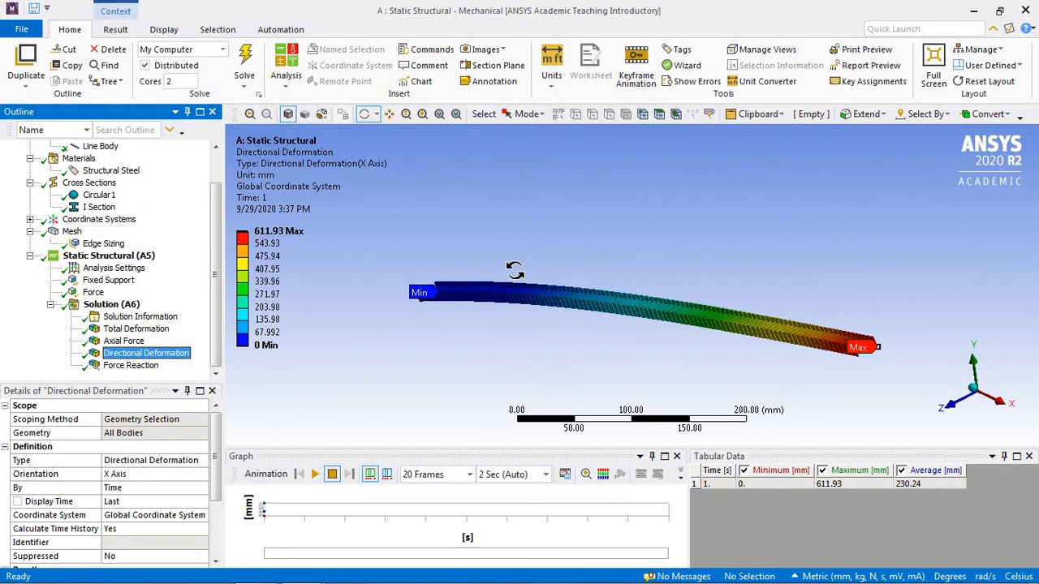
pyautogui.click(891, 73)
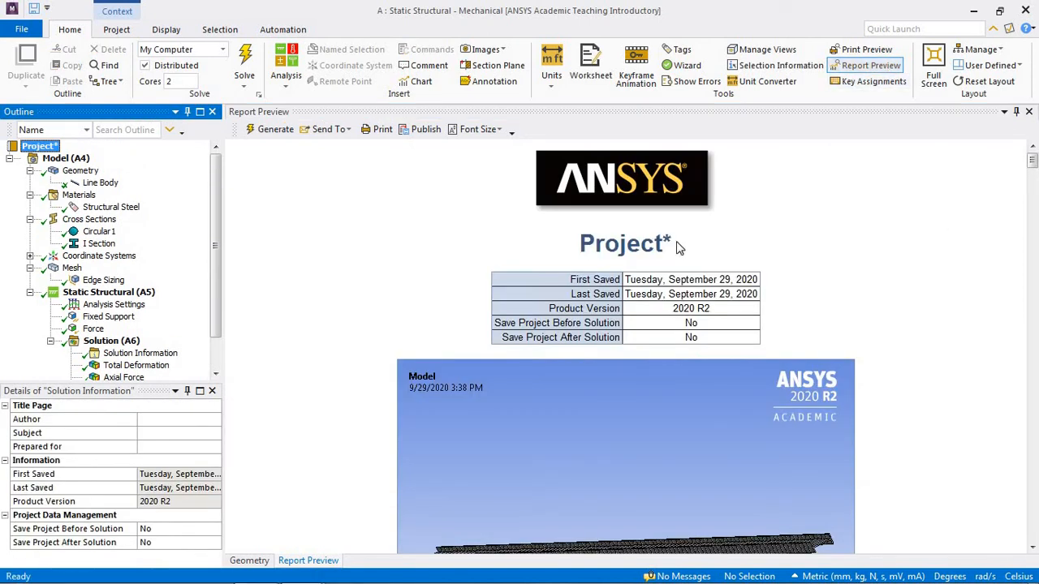
# Step: Examine the report's tables covering geometry, cross sections, mesh, analysis settings, results, force reaction and material data
pyautogui.click(653, 246)
pyautogui.scroll(-1, 653, 246)
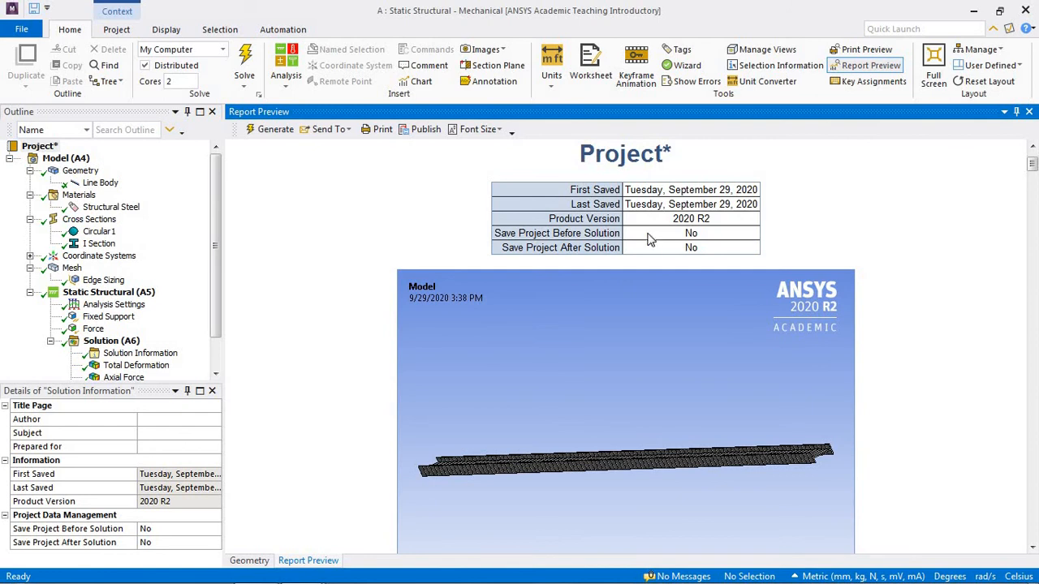
pyautogui.scroll(-3, 649, 248)
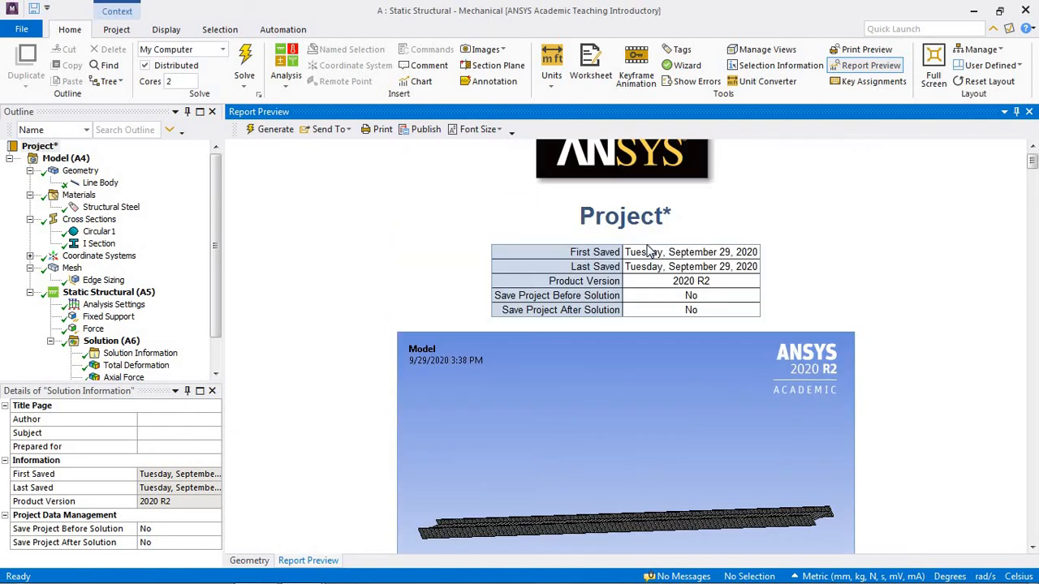
pyautogui.scroll(-8, 649, 252)
pyautogui.scroll(-12, 649, 252)
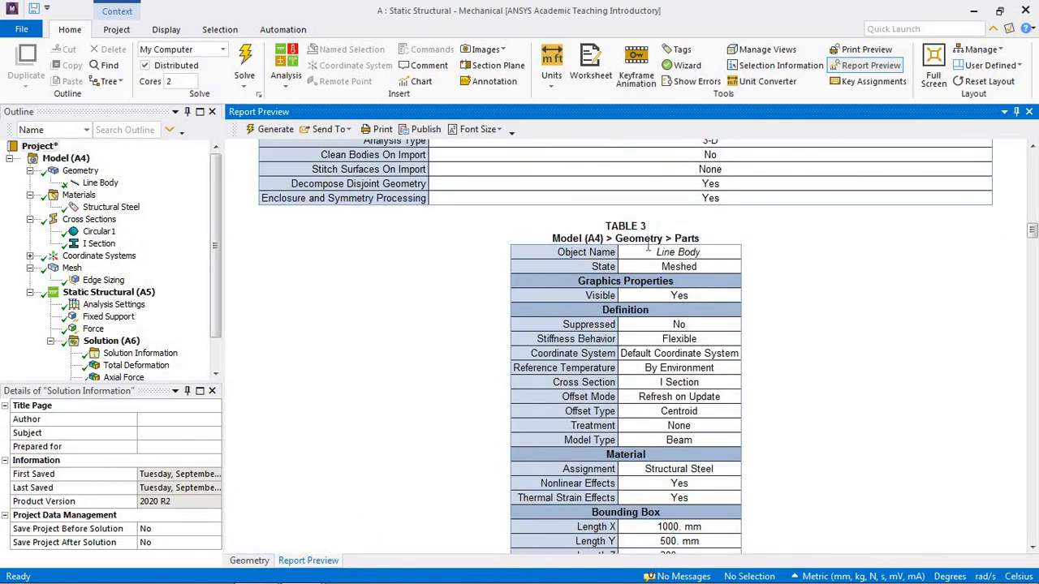
pyautogui.scroll(-7, 649, 249)
pyautogui.scroll(-10, 649, 252)
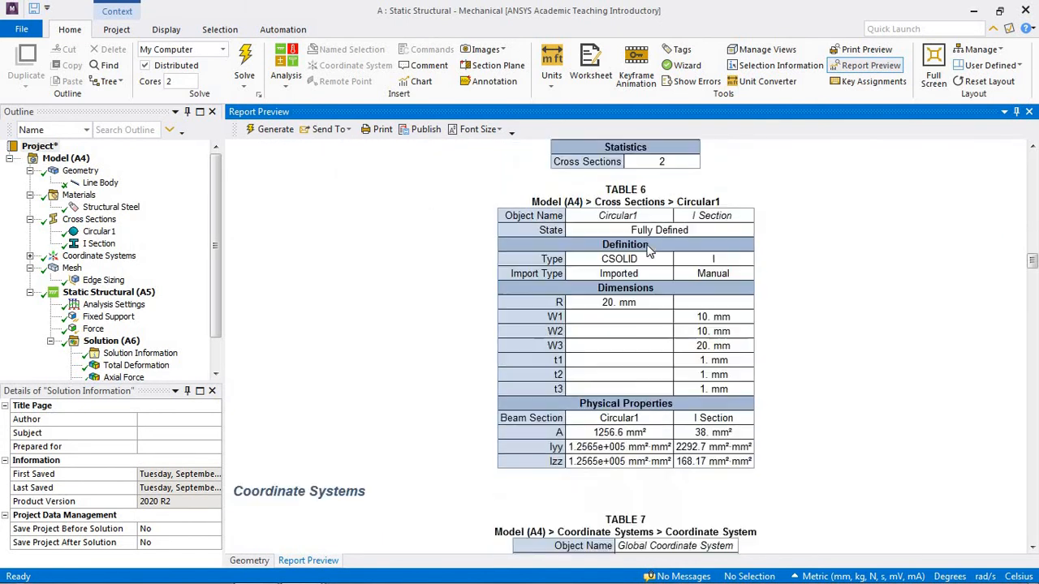
pyautogui.scroll(-15, 649, 251)
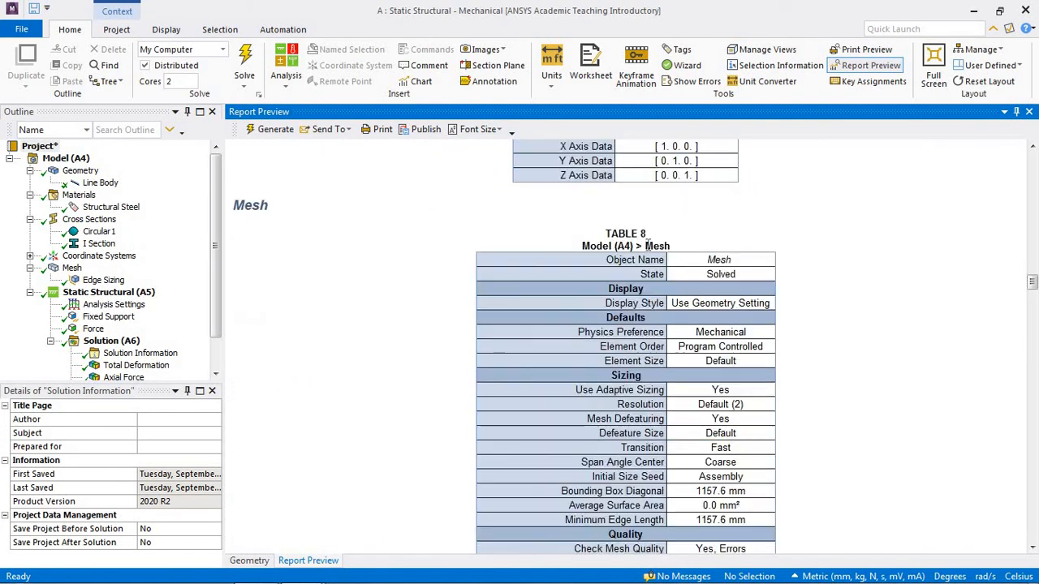
pyautogui.scroll(-15, 649, 249)
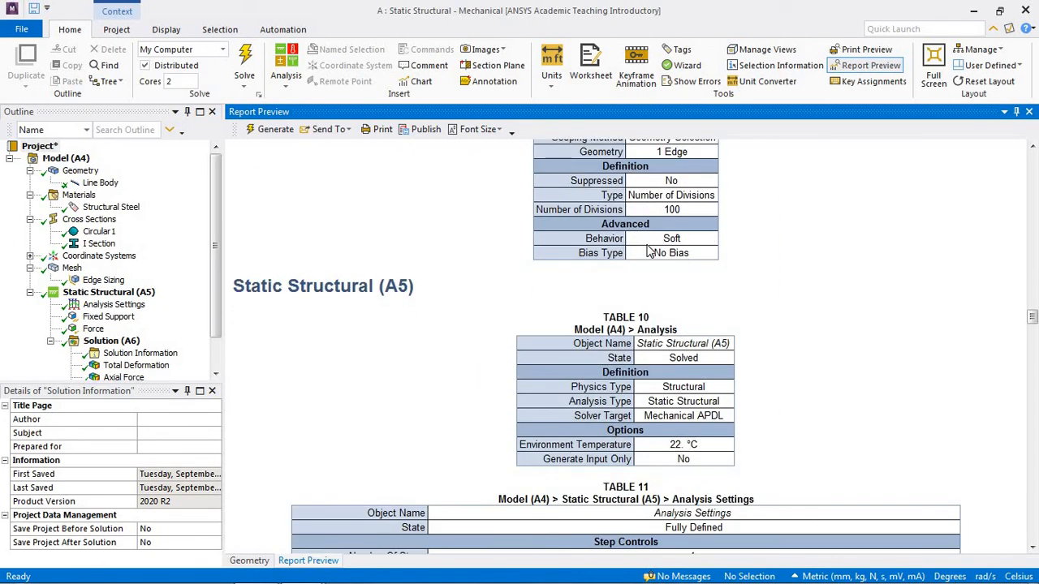
pyautogui.scroll(-15, 647, 245)
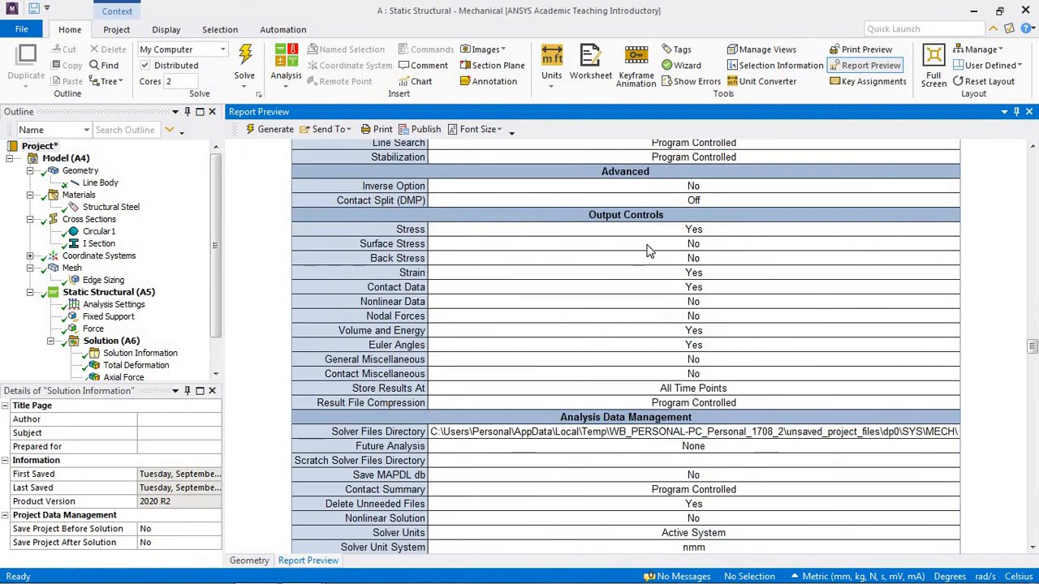
pyautogui.scroll(-15, 650, 252)
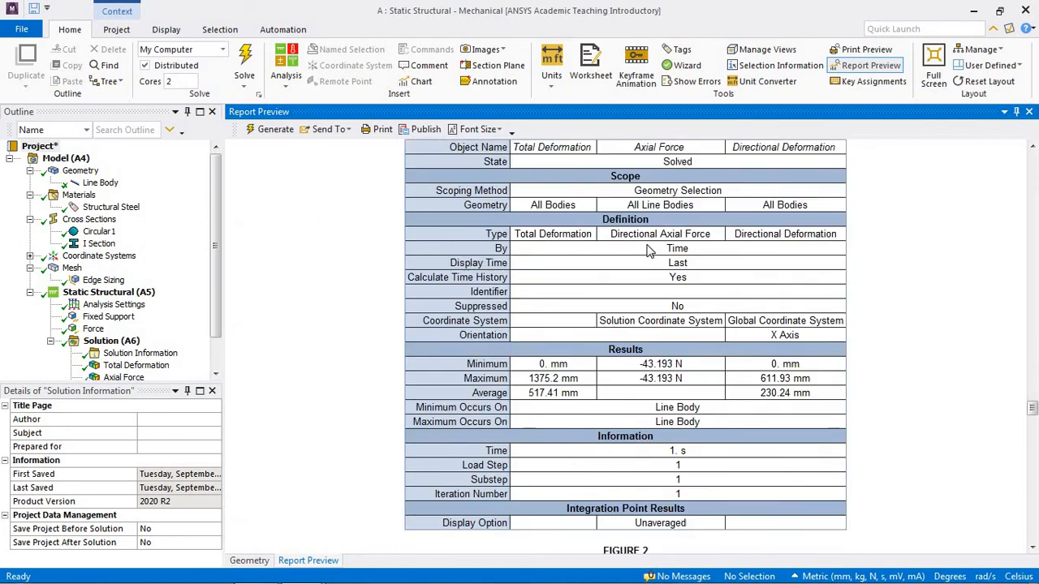
pyautogui.scroll(-15, 649, 252)
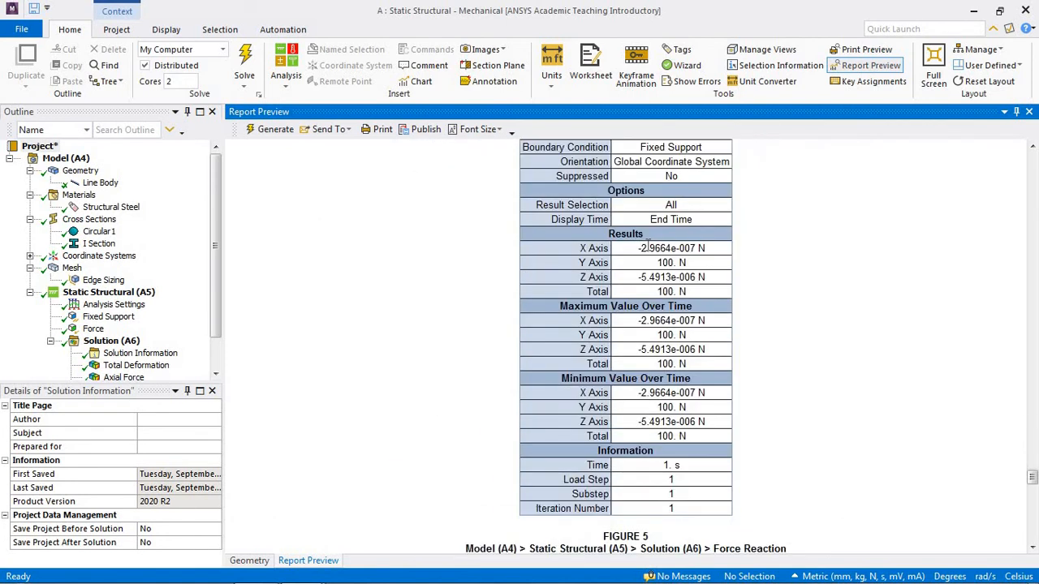
pyautogui.scroll(-3, 648, 245)
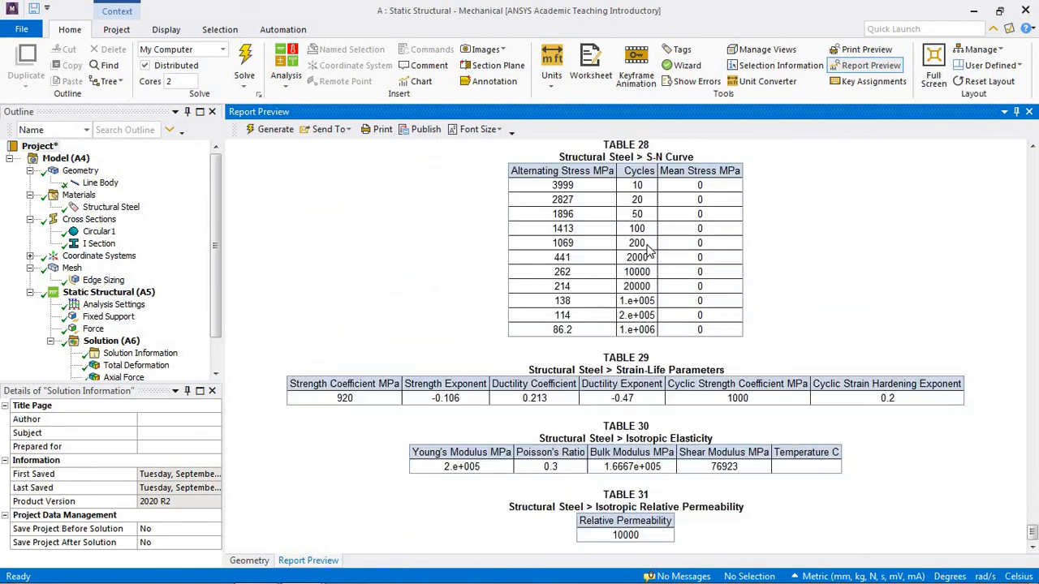
pyautogui.scroll(12, 650, 252)
pyautogui.scroll(3, 649, 251)
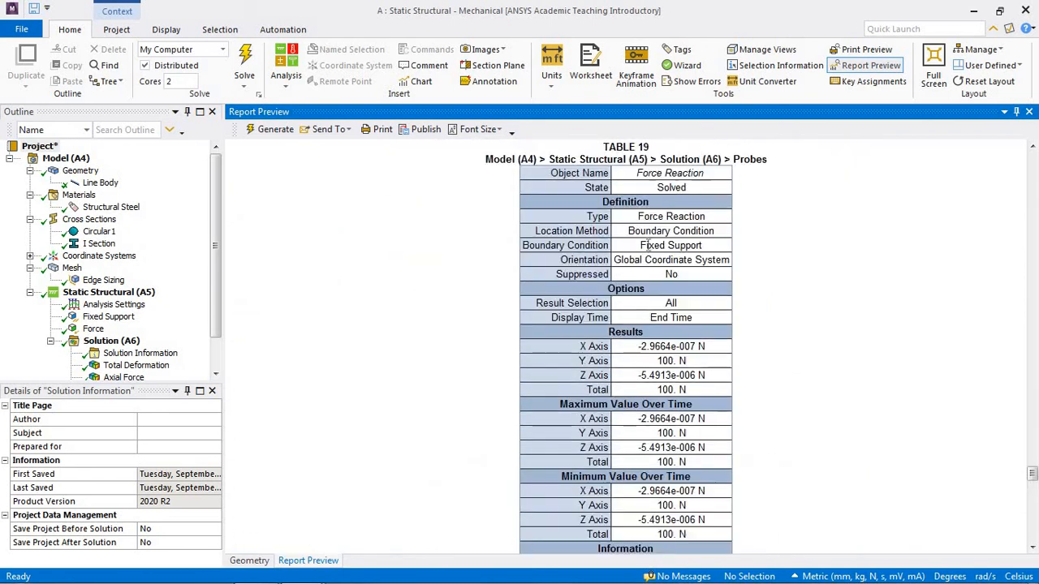
# Step: Insert a Figure beneath the Total Deformation result
pyautogui.moveTo(217, 265); pyautogui.dragTo(217, 323)
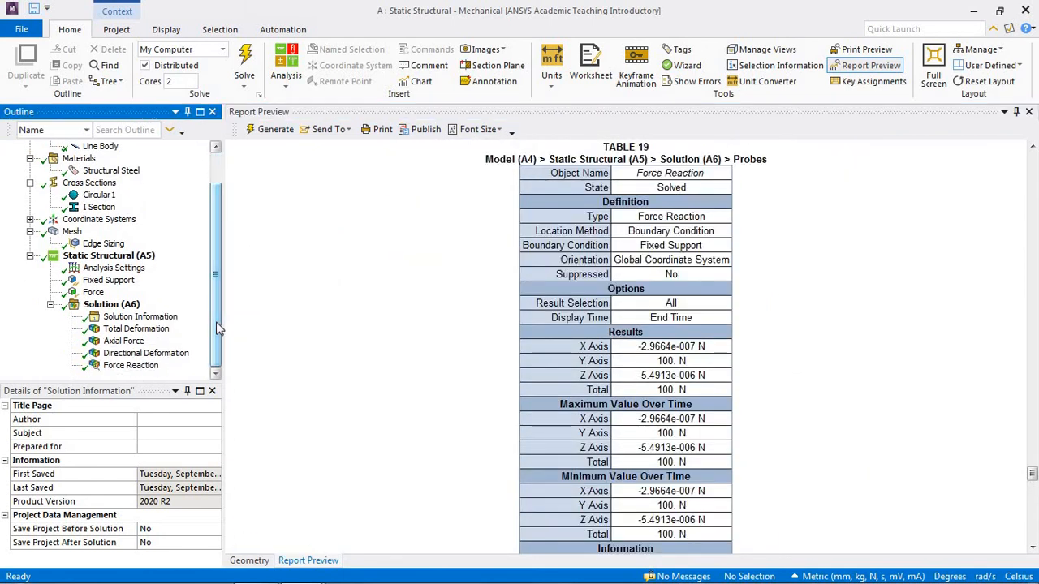
pyautogui.click(151, 333)
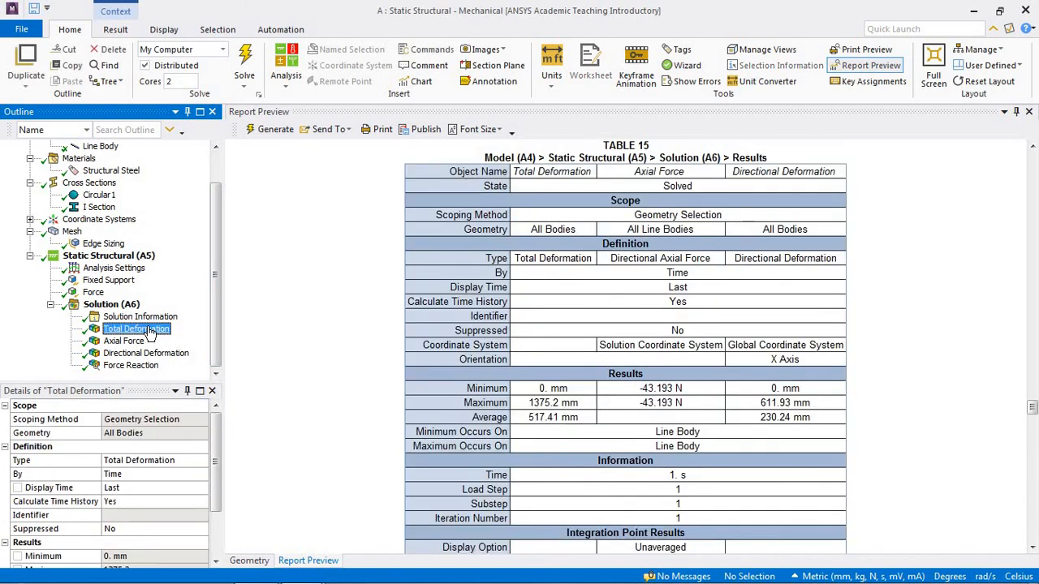
pyautogui.click(505, 53)
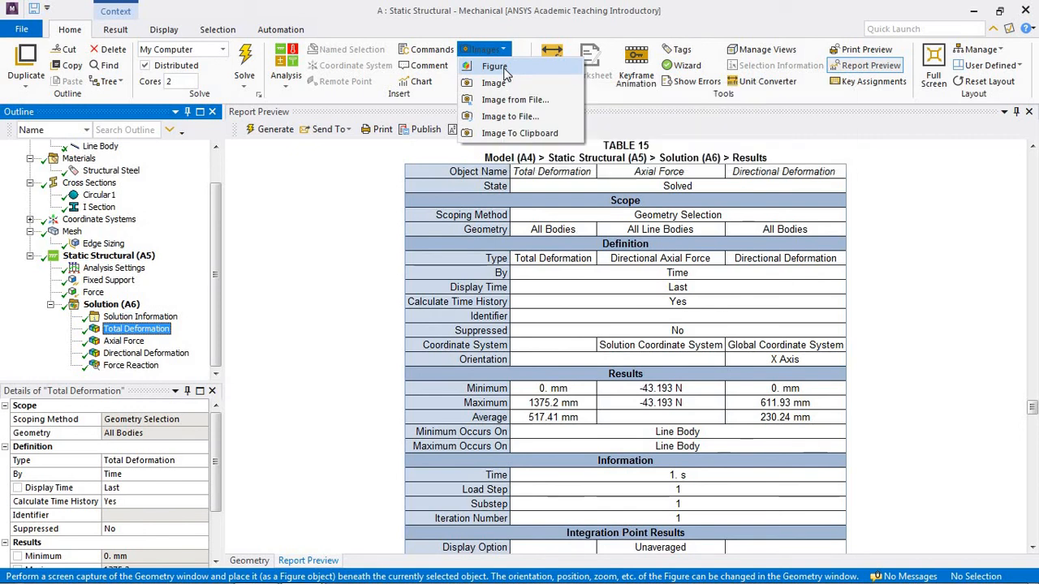
pyautogui.click(505, 69)
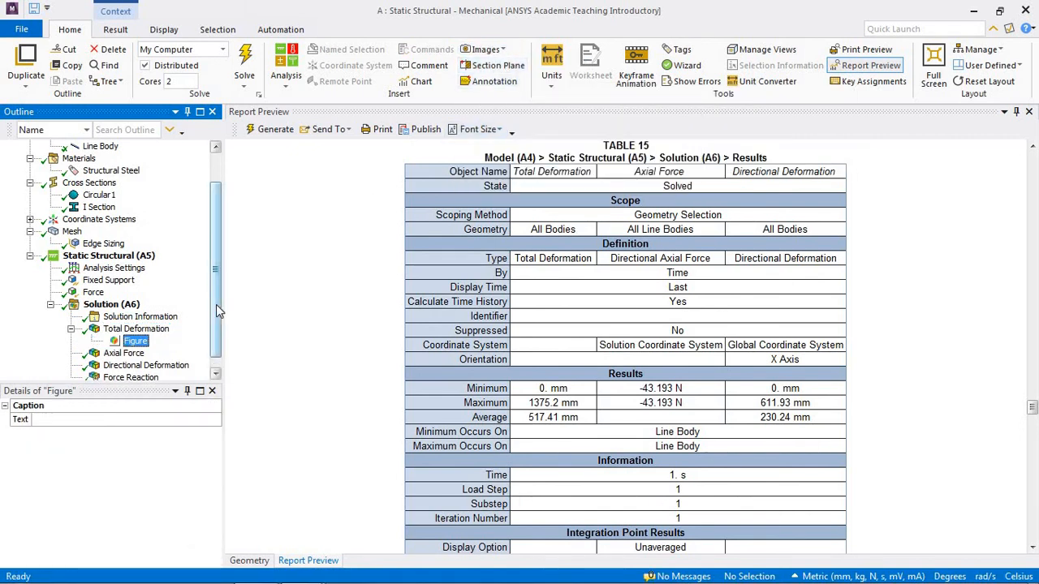
# Step: Rename the figure under Total Deformation as DEFORMASI
pyautogui.scroll(-1, 216, 305)
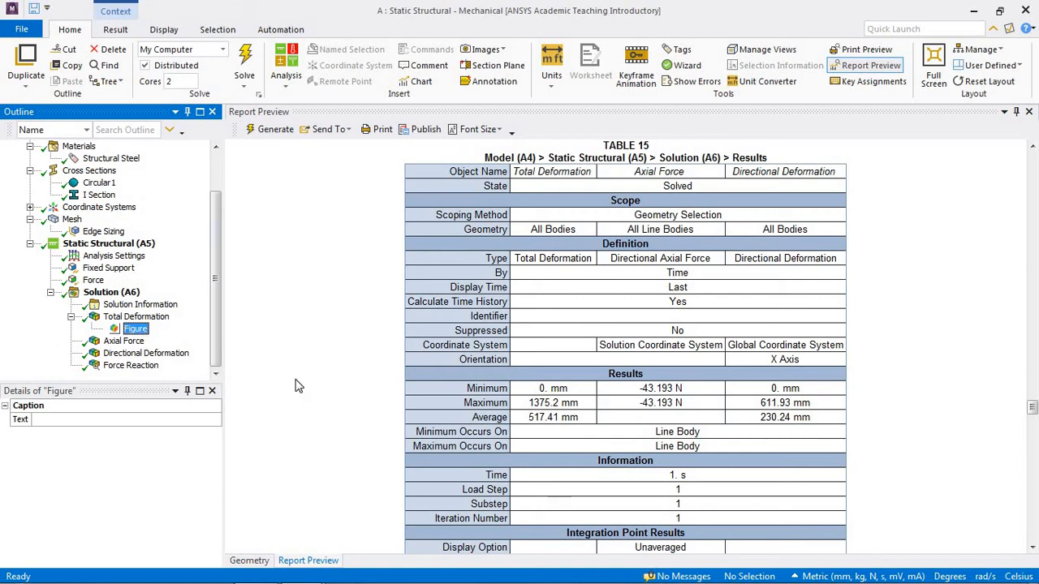
pyautogui.press('Down')
pyautogui.press('Down')
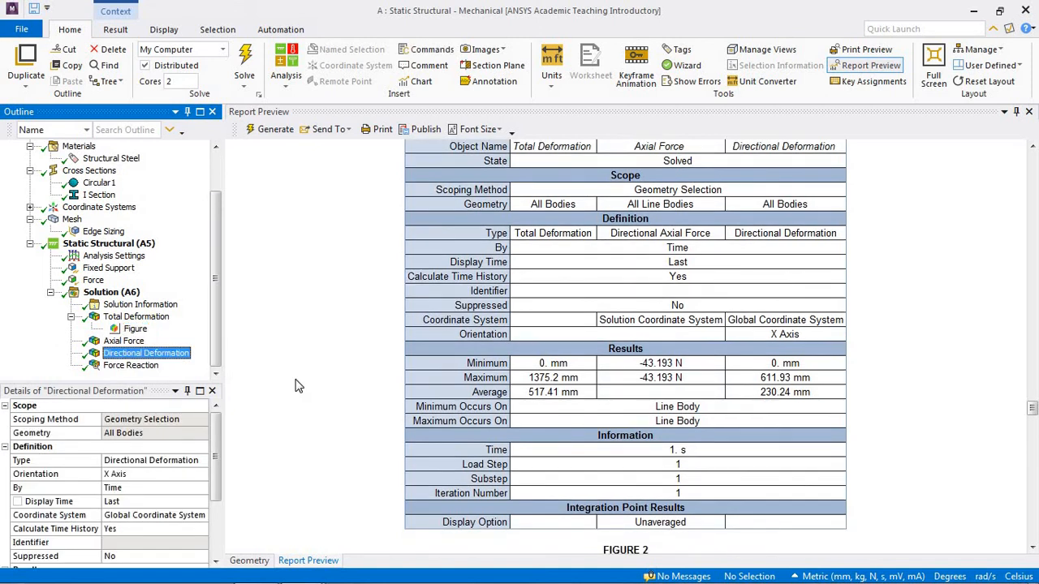
pyautogui.rightClick(140, 331)
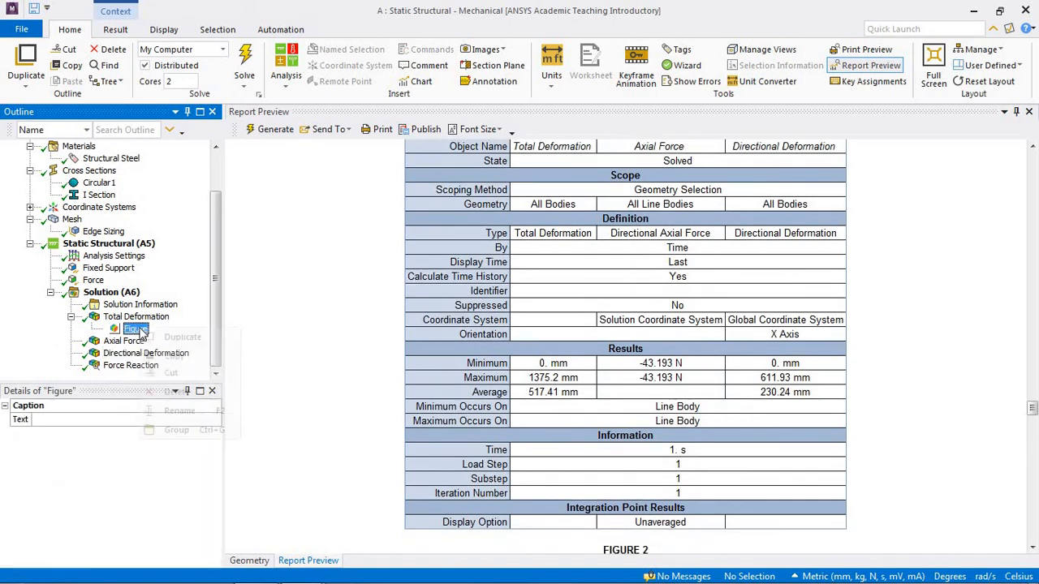
pyautogui.click(181, 410)
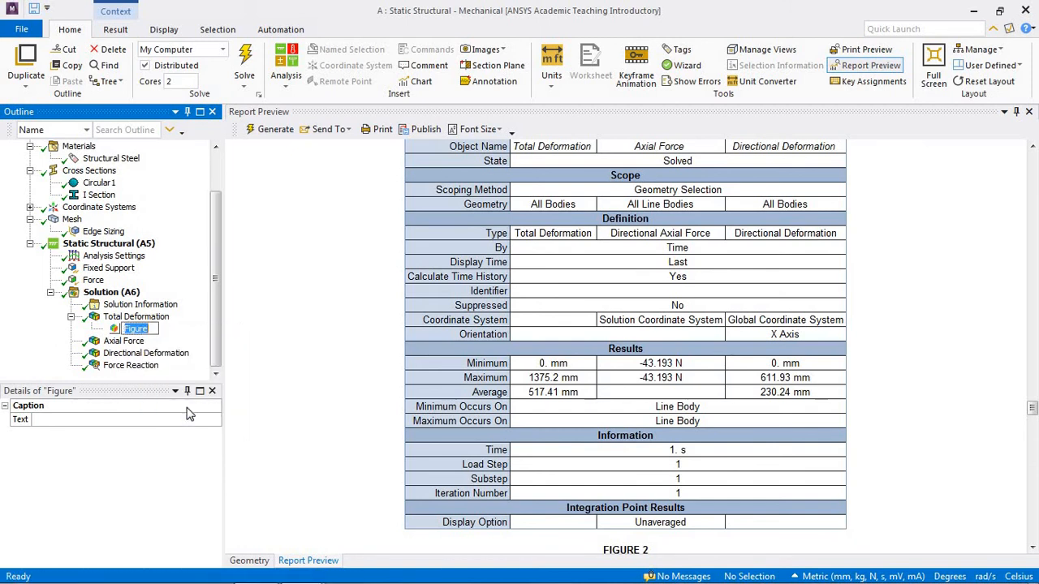
pyautogui.write('DEFORMASI')
# Step: Insert a Figure beneath the Axial Force result
pyautogui.click(124, 342)
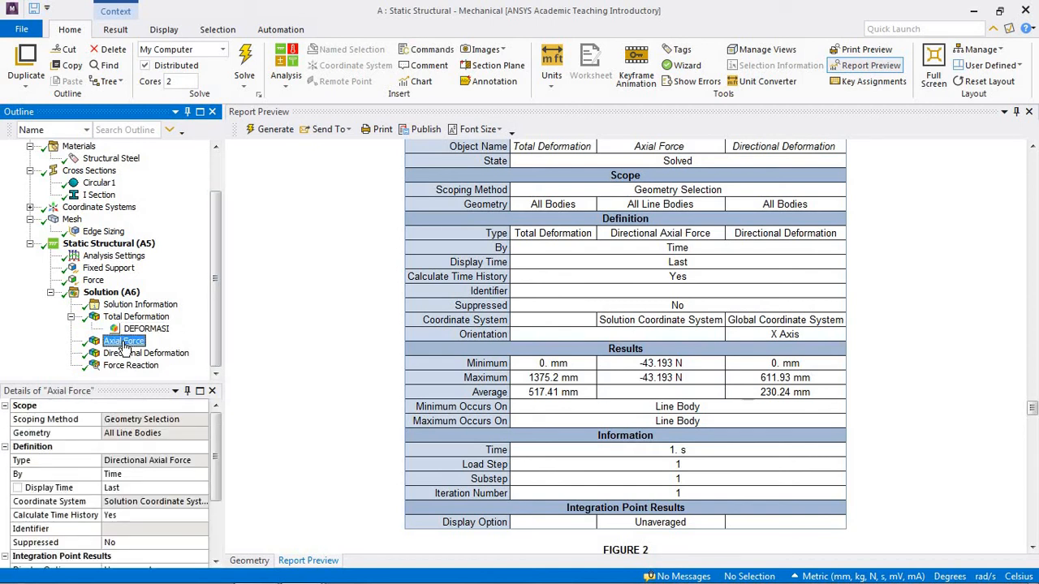
pyautogui.rightClick(123, 344)
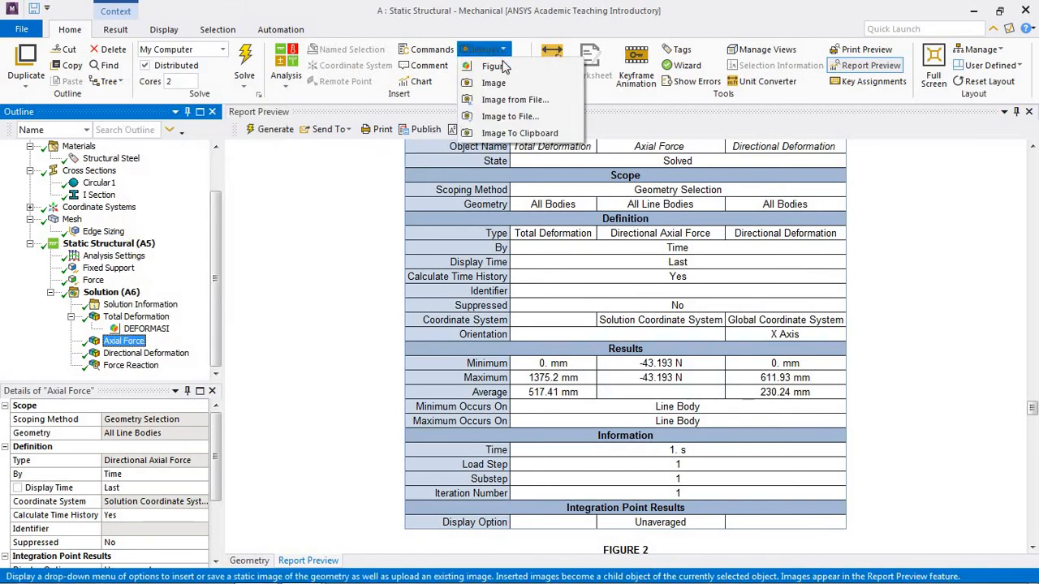
pyautogui.click(494, 65)
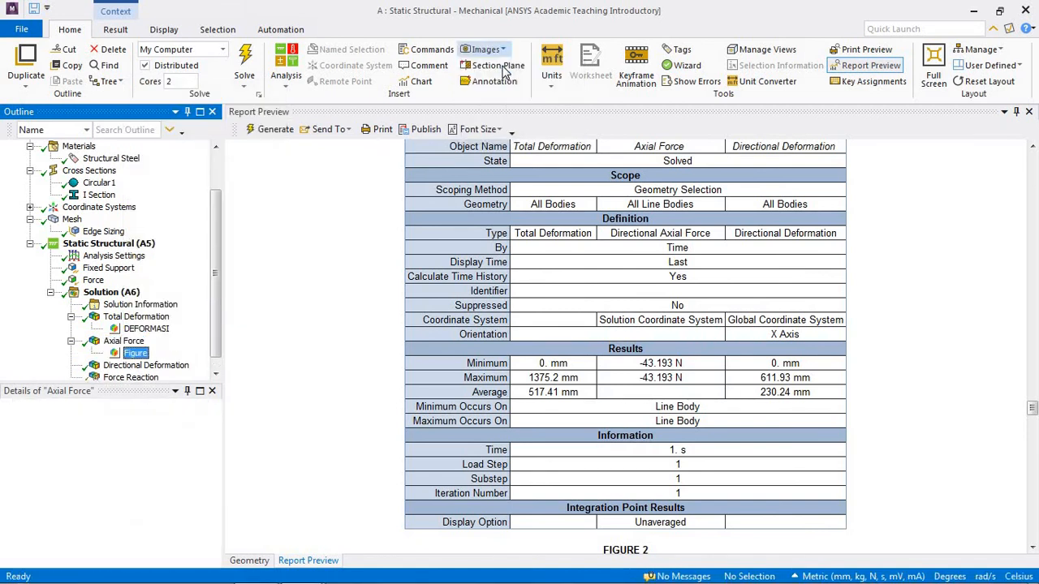
# Step: Rename the figure under Axial Force as REAKSI
pyautogui.rightClick(146, 356)
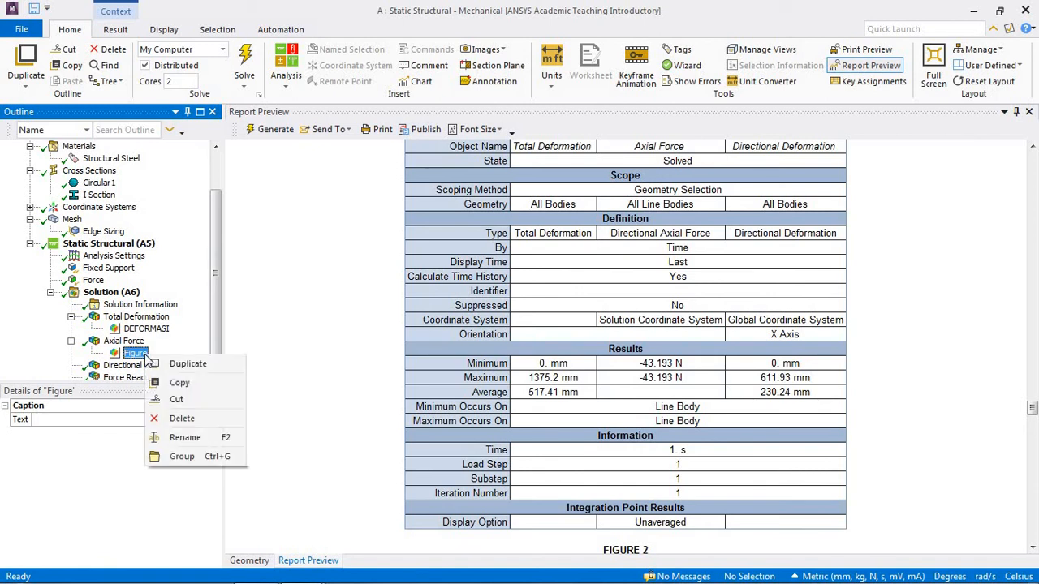
pyautogui.click(189, 438)
pyautogui.write('REA')
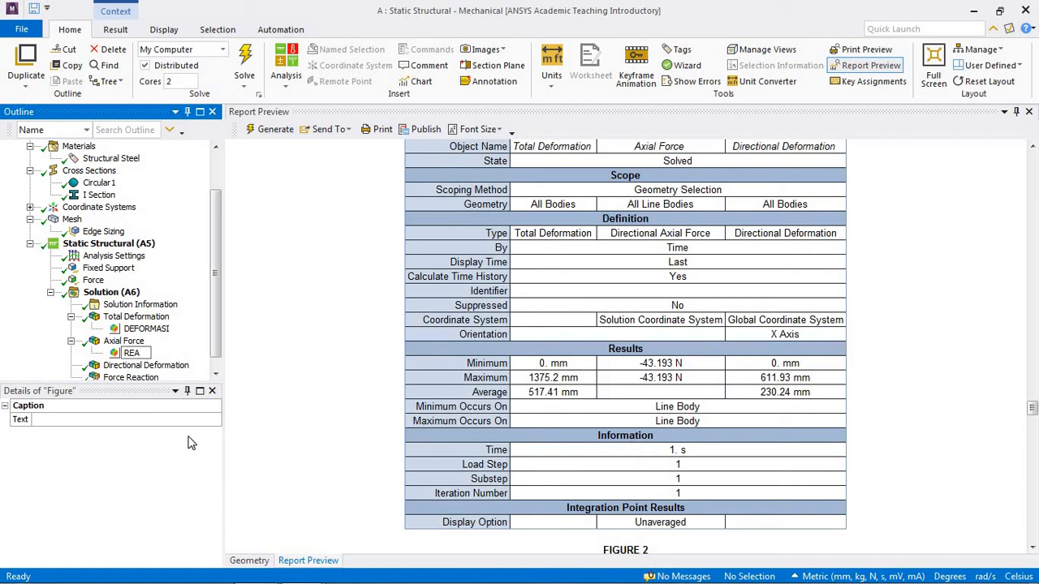
pyautogui.write('KSI')
# Step: Insert a Figure beneath the Force Reaction probe
pyautogui.moveTo(215, 348); pyautogui.dragTo(213, 356)
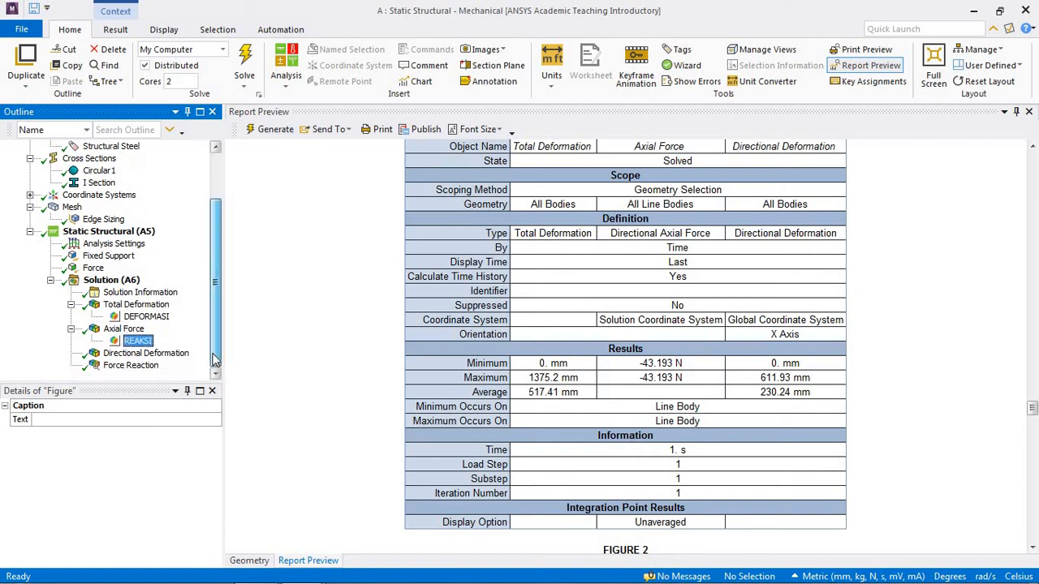
pyautogui.click(145, 371)
pyautogui.rightClick(146, 371)
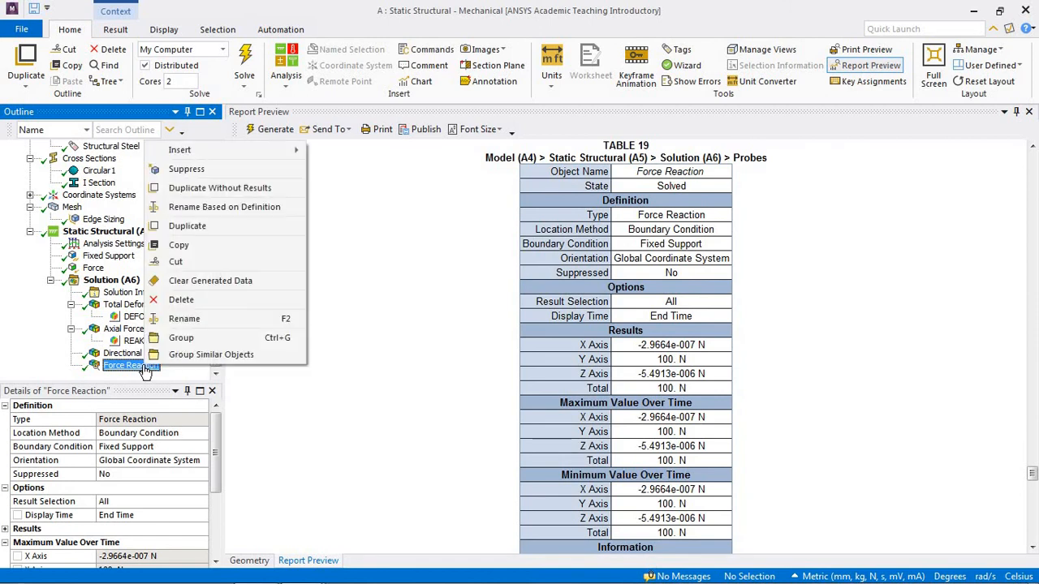
pyautogui.click(501, 51)
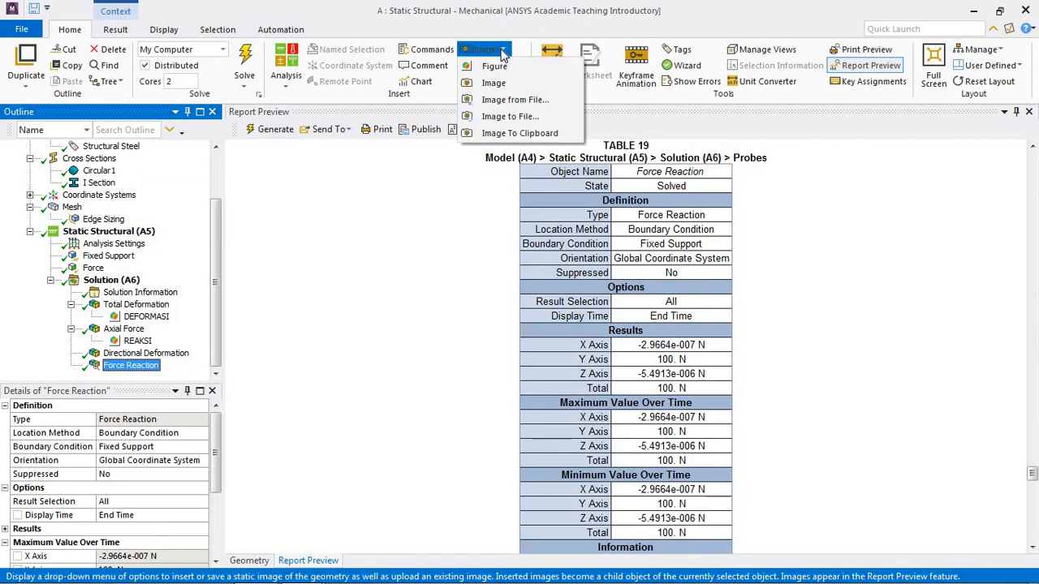
pyautogui.click(495, 66)
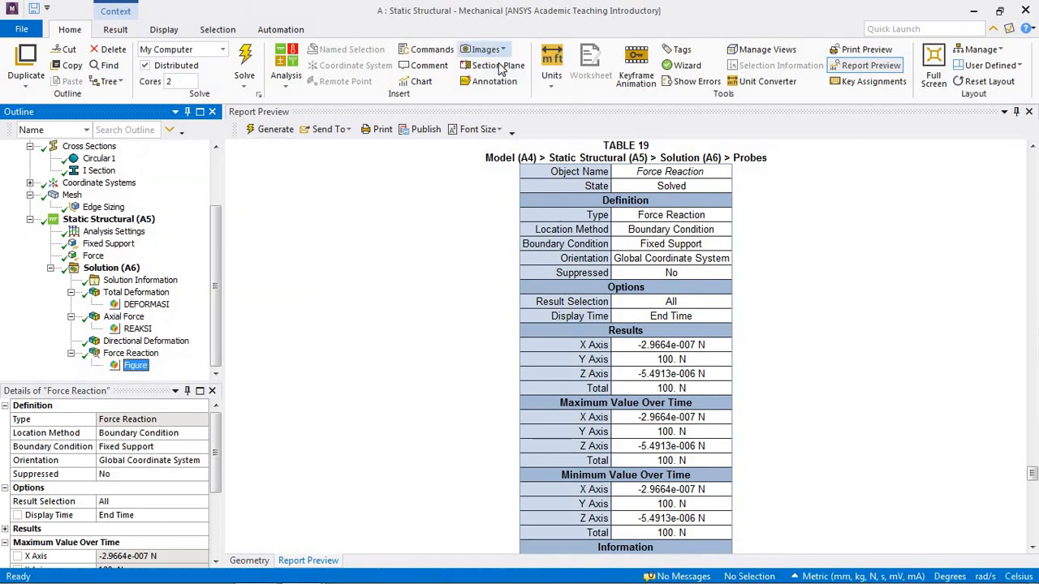
# Step: Insert a Figure beneath the Directional Deformation result
pyautogui.click(178, 342)
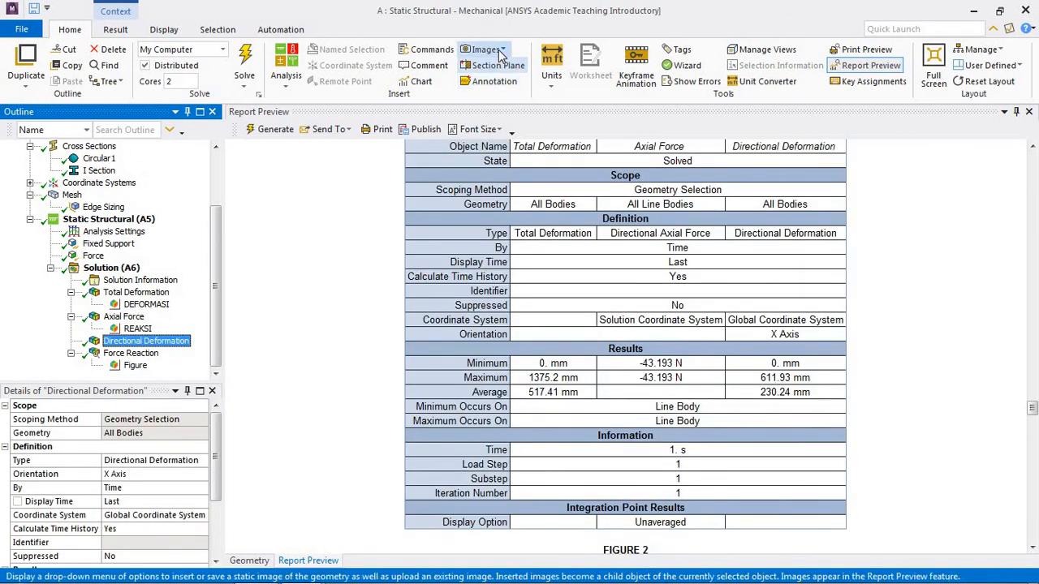
pyautogui.click(501, 51)
pyautogui.click(495, 66)
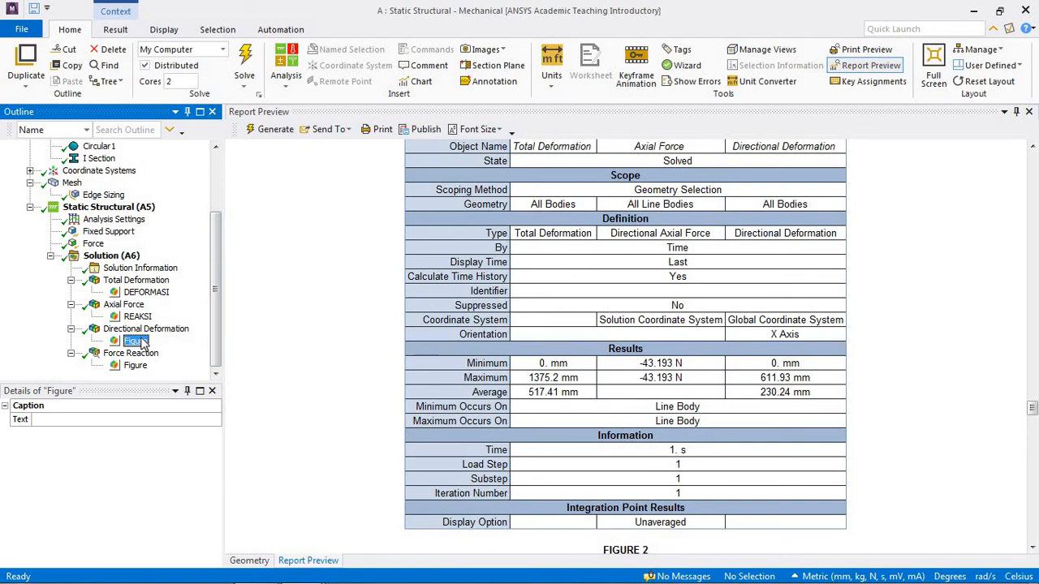
# Step: Rename the figure under Directional Deformation as DIREKSI
pyautogui.rightClick(139, 341)
pyautogui.click(183, 421)
pyautogui.write('DIREKSI')
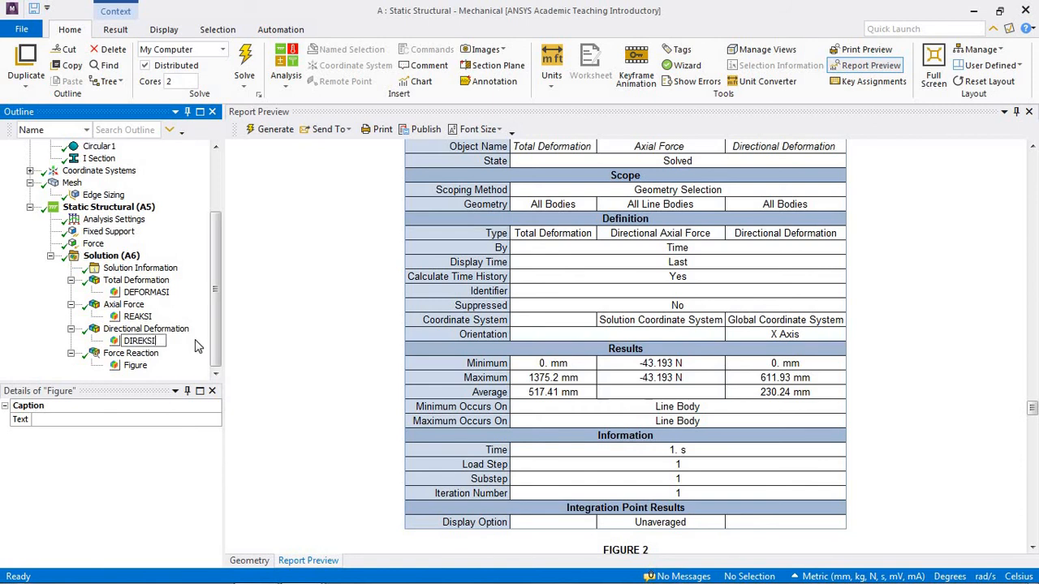
pyautogui.press('Return')
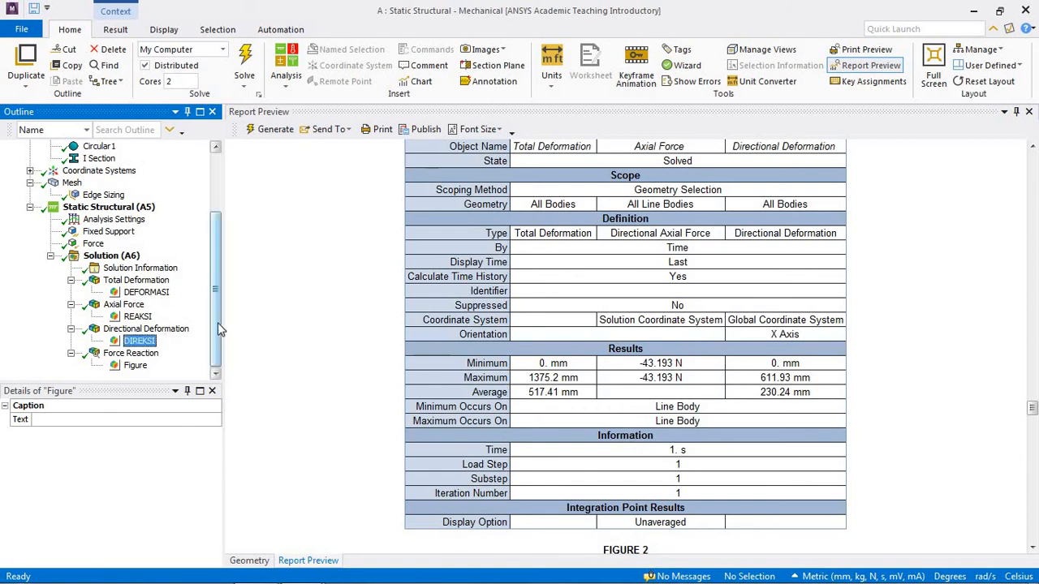
# Step: Regenerate the report preview with the added figures and look through its result sections
pyautogui.moveTo(219, 329); pyautogui.dragTo(214, 262)
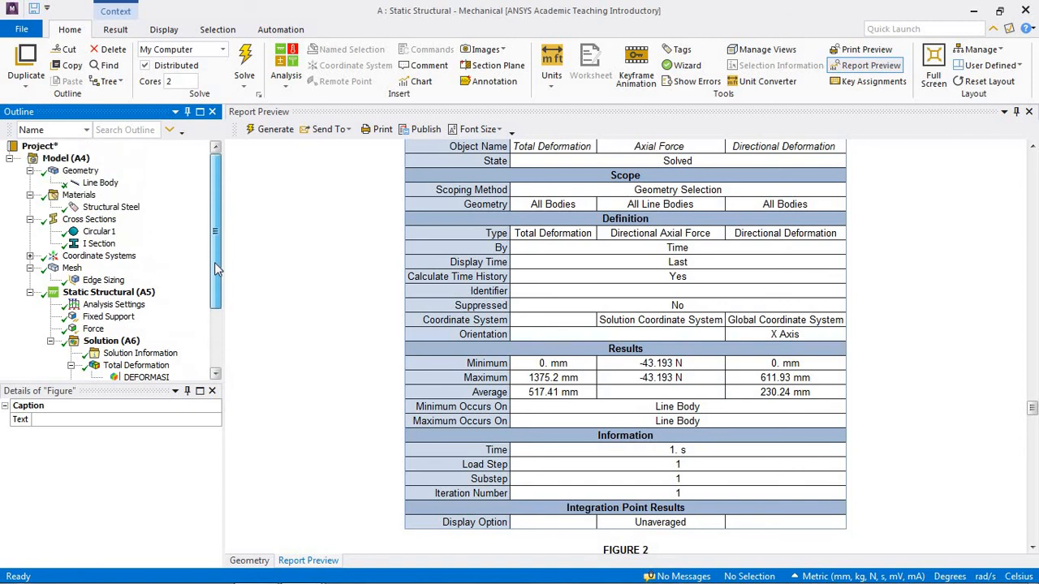
pyautogui.click(868, 65)
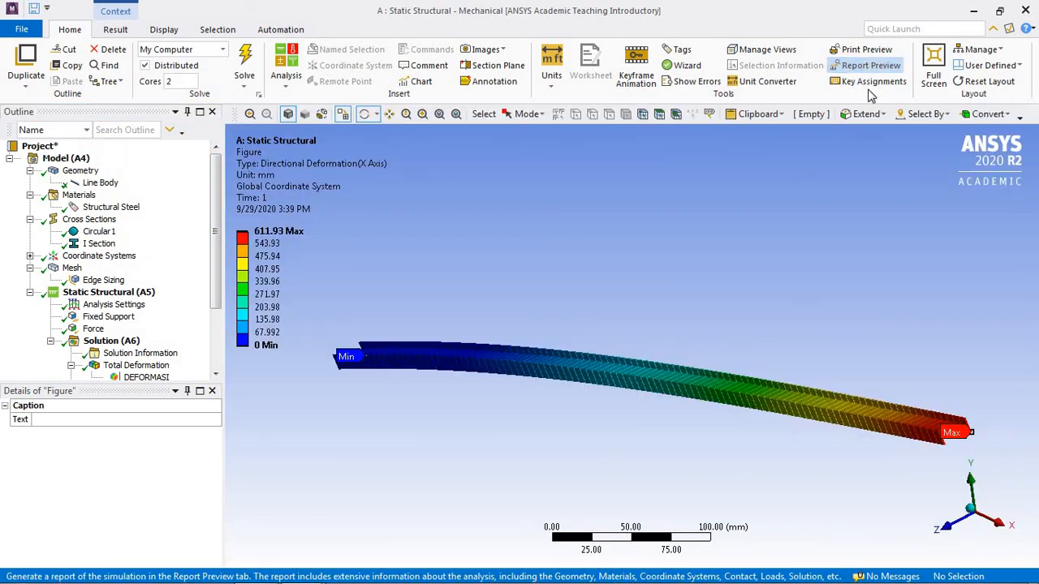
pyautogui.click(873, 68)
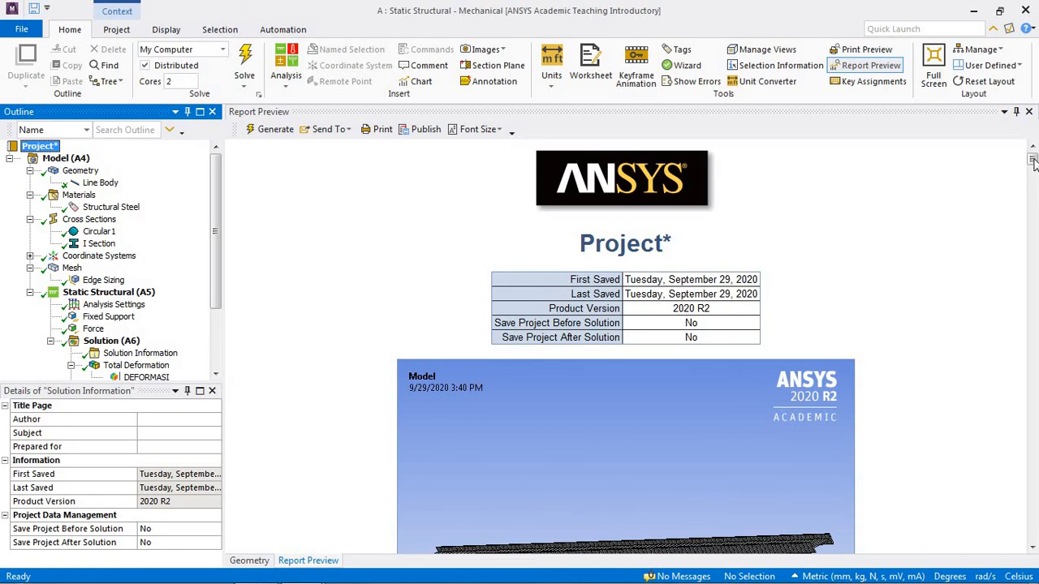
pyautogui.moveTo(1033, 159); pyautogui.dragTo(1032, 485)
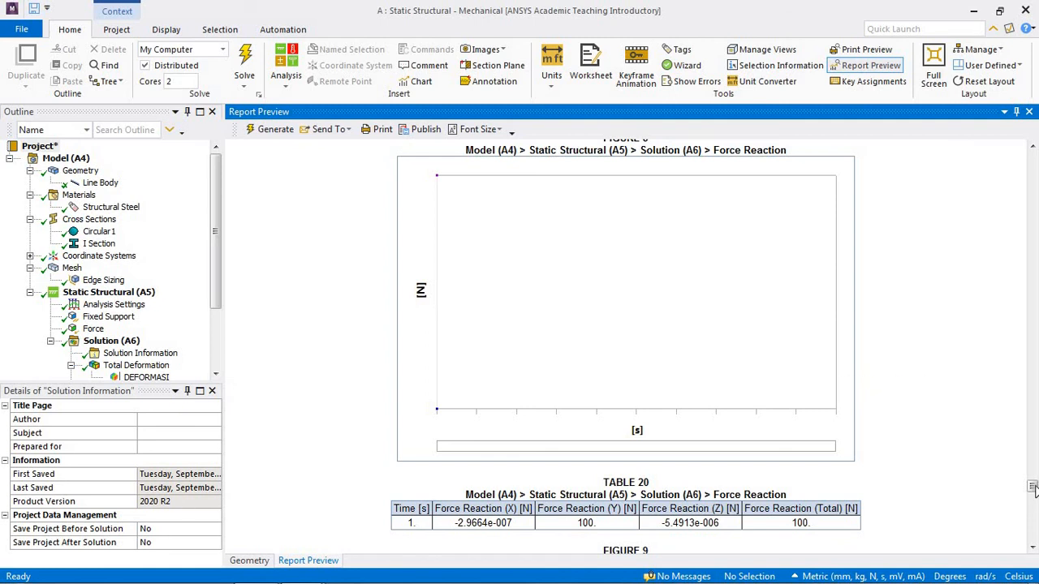
pyautogui.moveTo(1032, 487); pyautogui.dragTo(1032, 433)
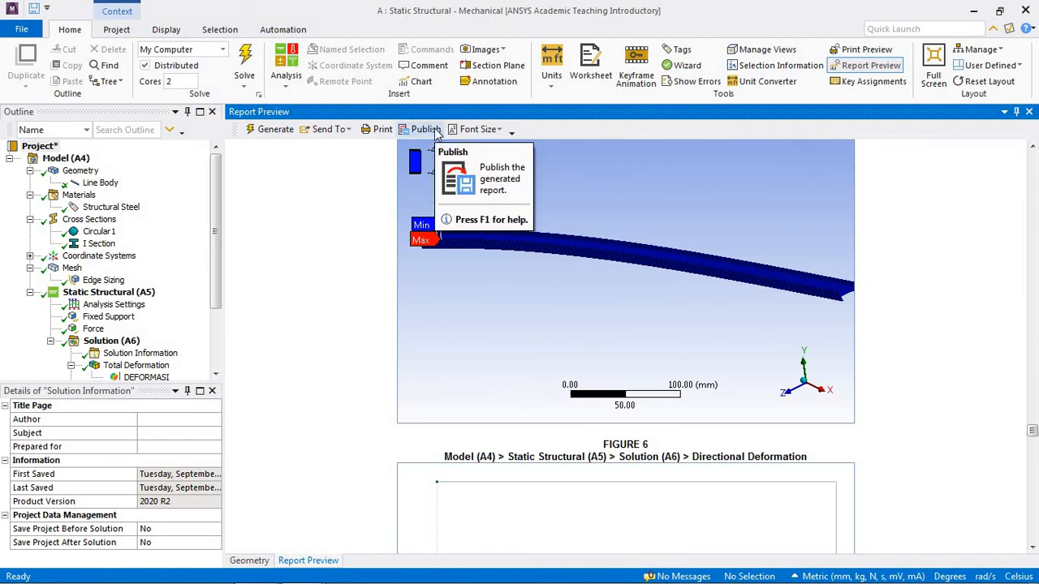
# Step: Send the report to Word and switch to the exported document
pyautogui.click(347, 133)
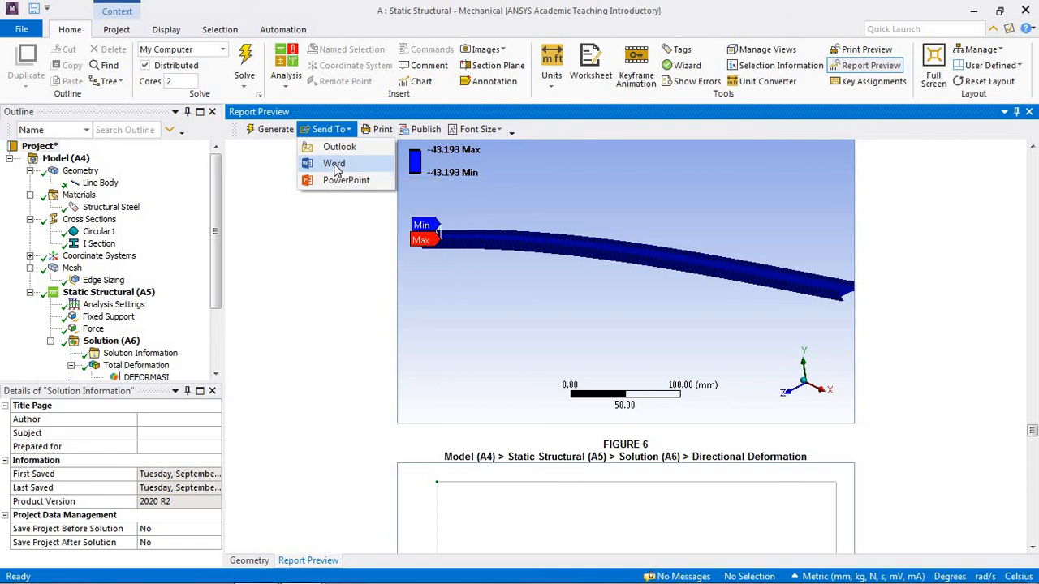
pyautogui.click(337, 166)
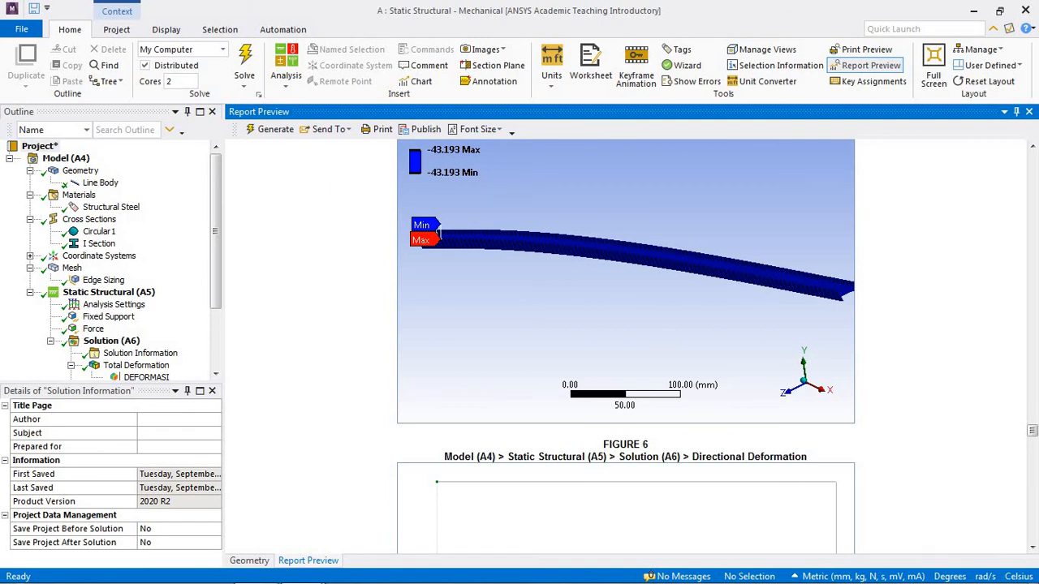
pyautogui.moveTo(373, 582)
pyautogui.moveTo(329, 583)
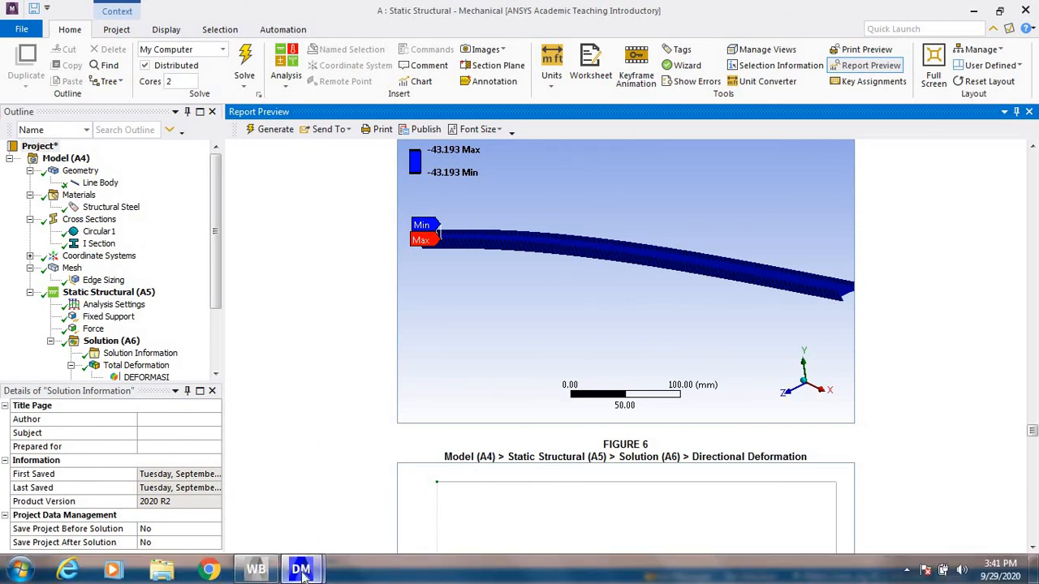
pyautogui.moveTo(301, 573)
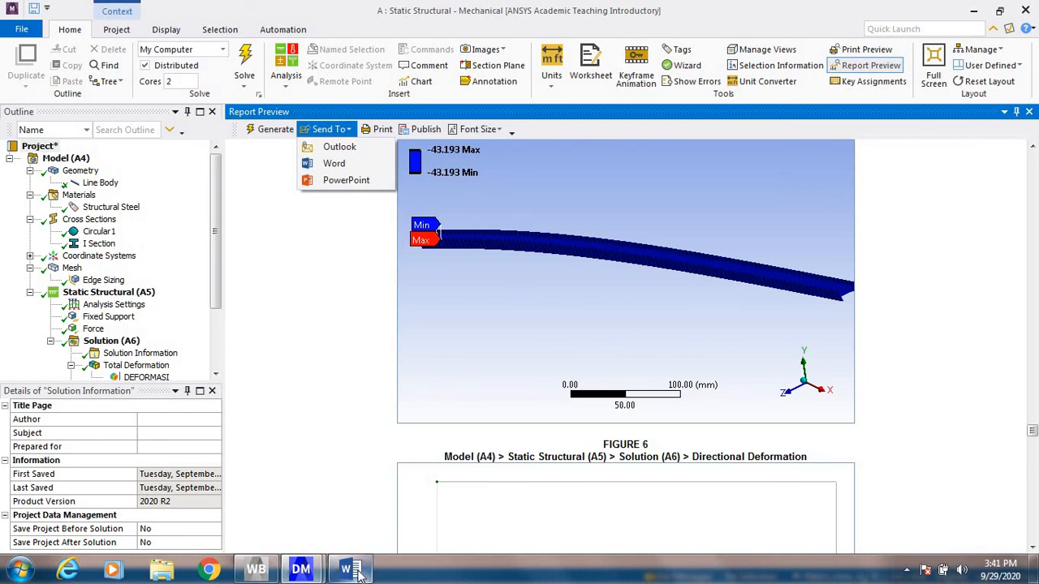
pyautogui.click(354, 572)
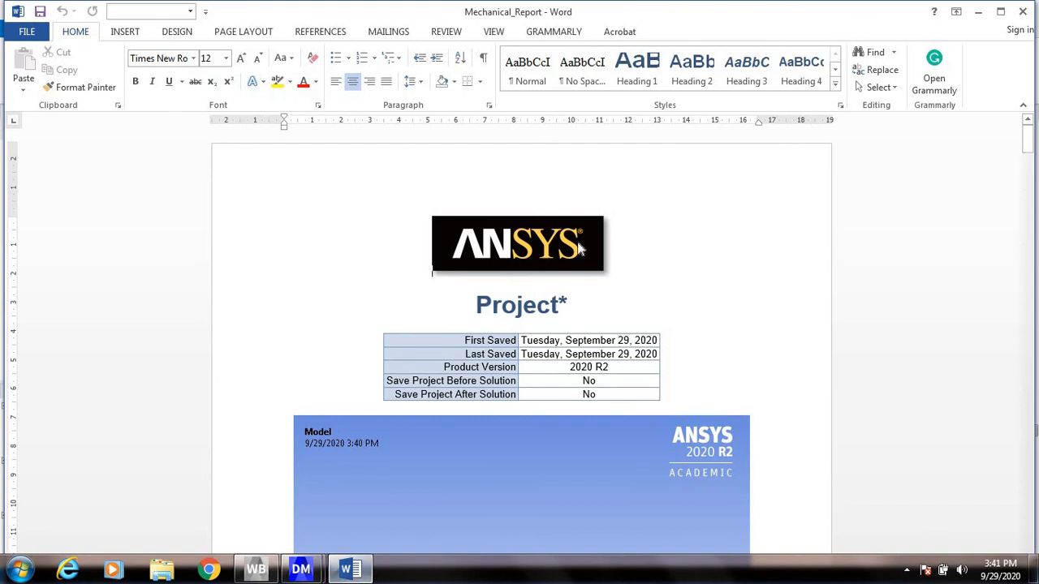
# Step: Look through the exported Word report from the cover page and contents to the force graph
pyautogui.scroll(-3, 703, 265)
pyautogui.scroll(-10, 703, 266)
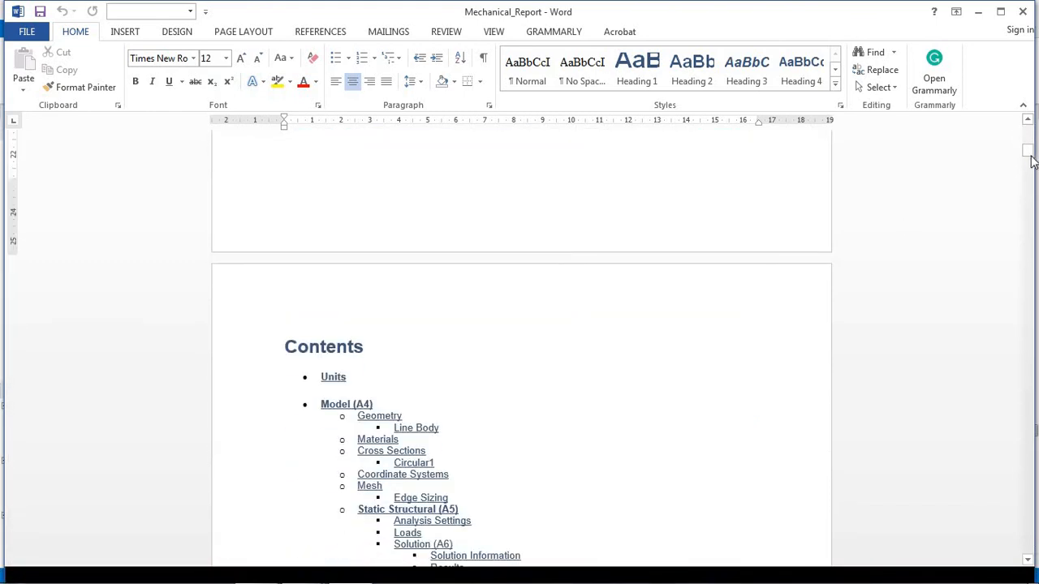
pyautogui.moveTo(1031, 160); pyautogui.dragTo(1035, 331)
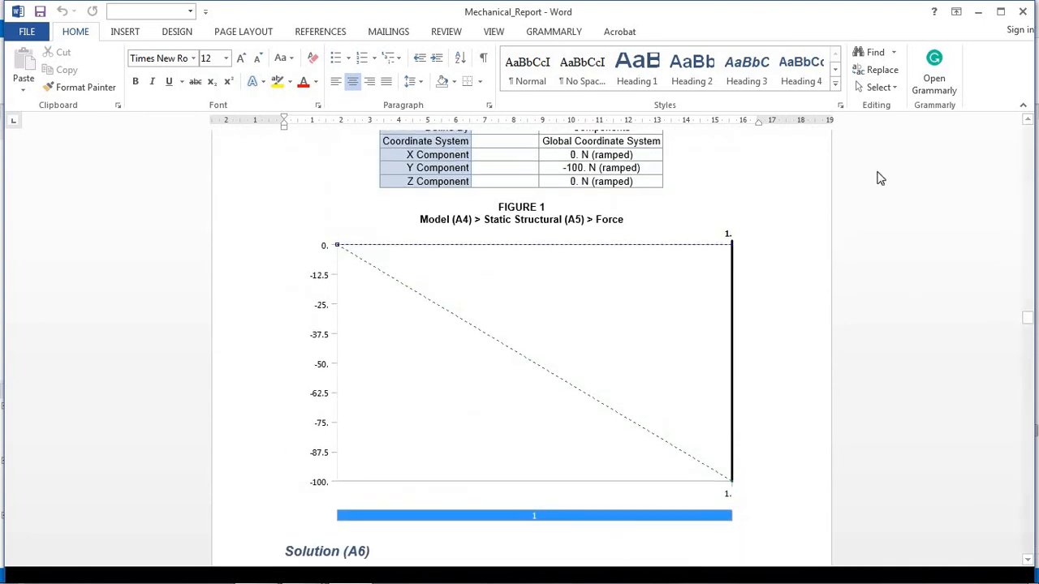